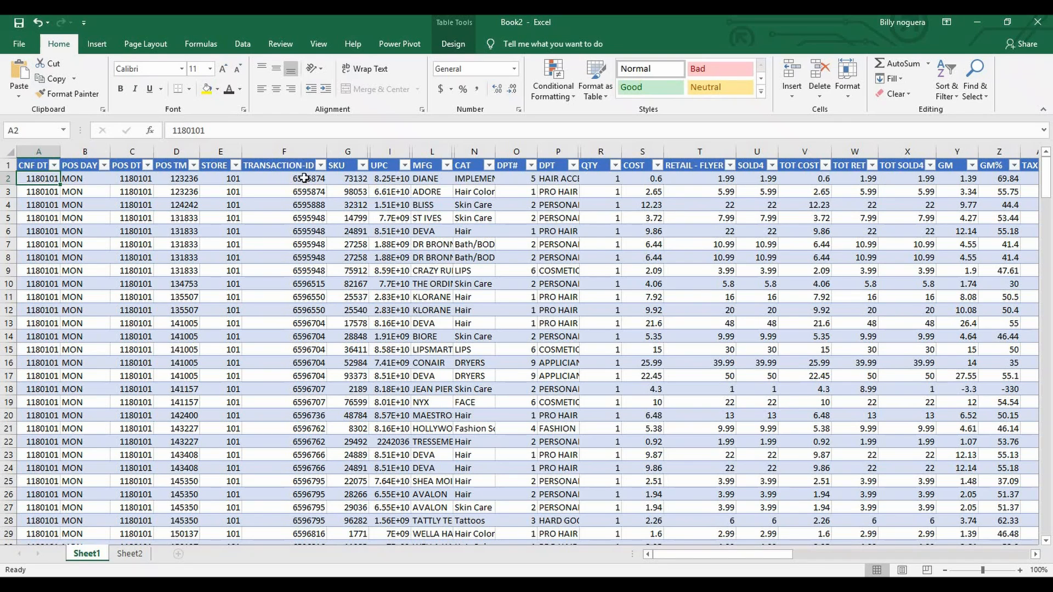
- Examine the STORE and TRANSACTION-ID values in the first rows of the sales table on Sheet1
click(220, 201)
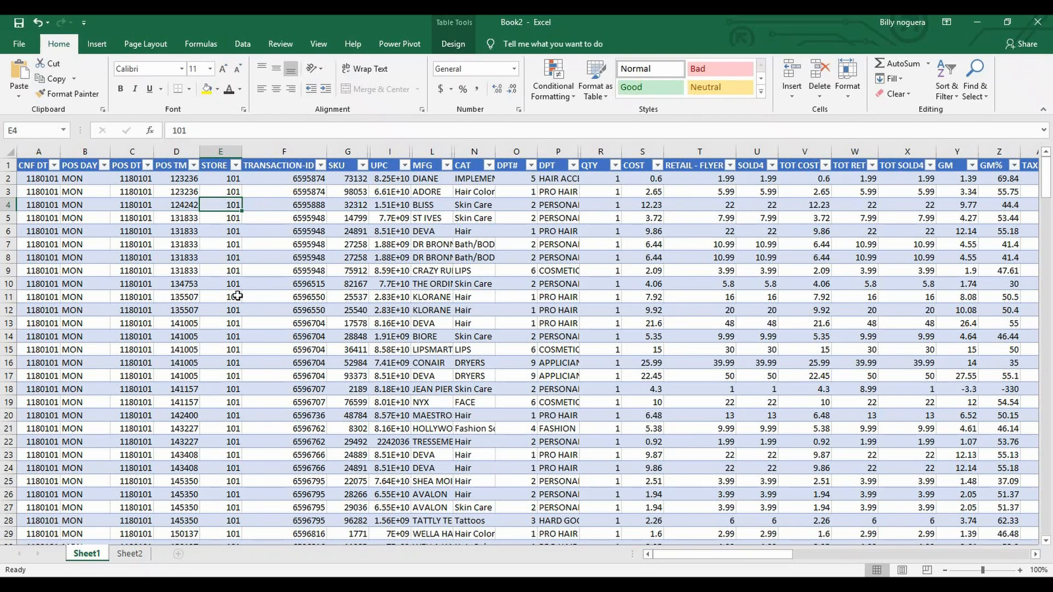
scroll(235, 296, down, 3)
scroll(237, 297, up, 3)
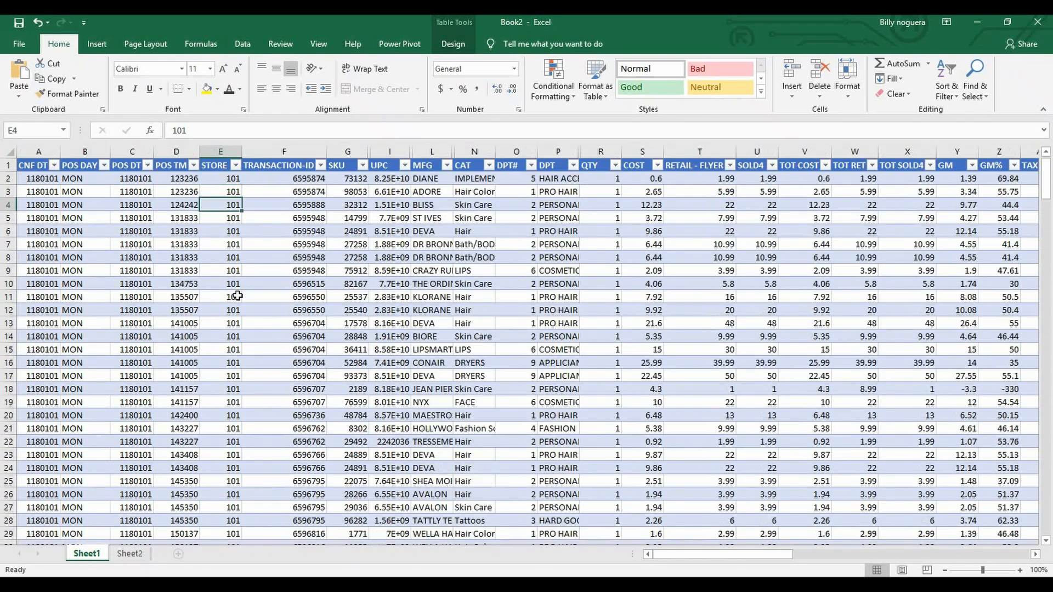
click(297, 214)
click(306, 204)
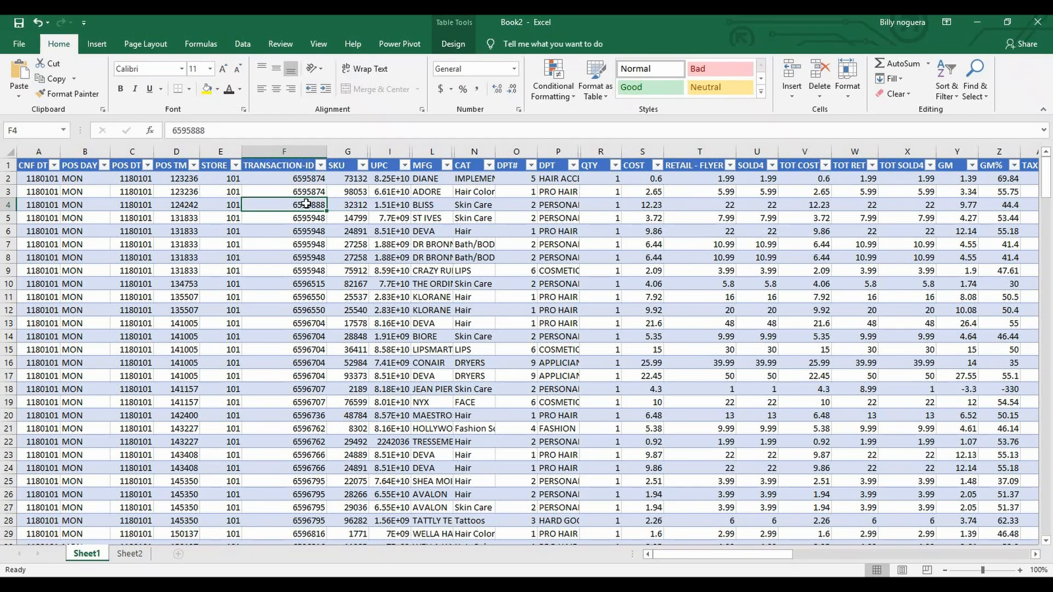
key(Up)
key(Up)
key(Down)
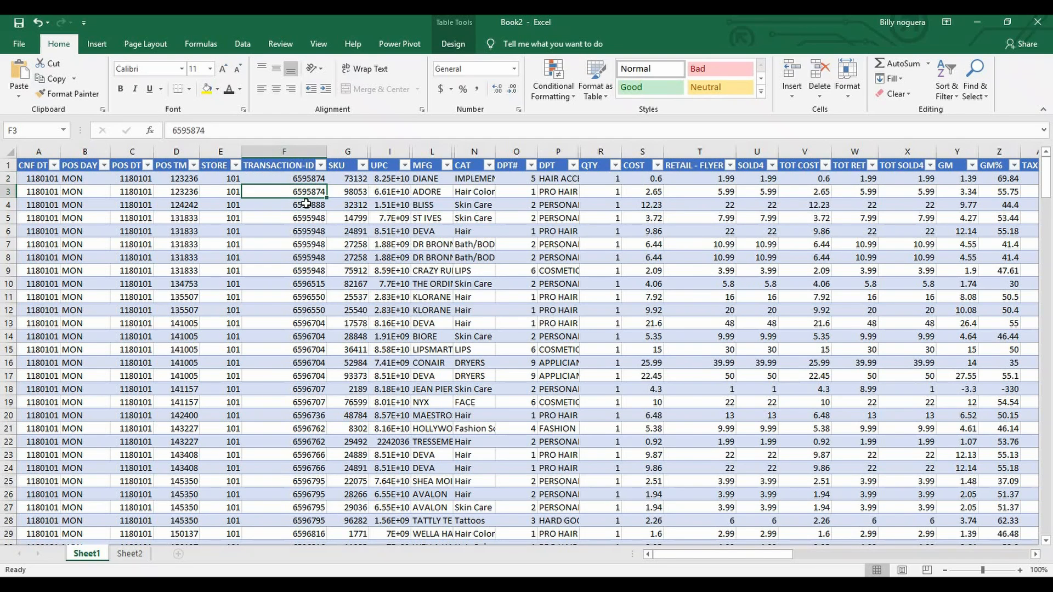
key(Up)
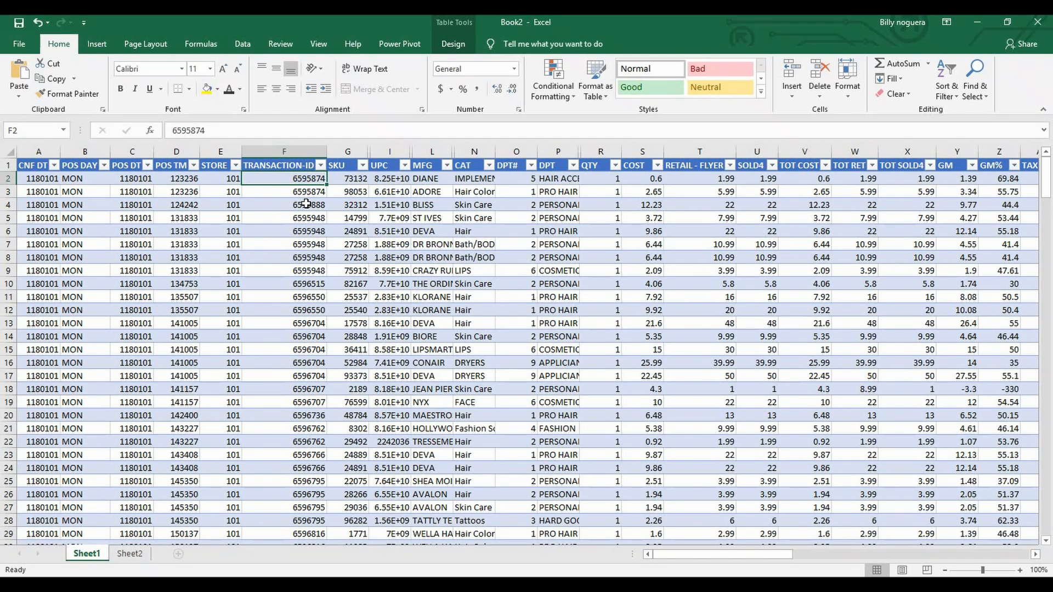
key(Down)
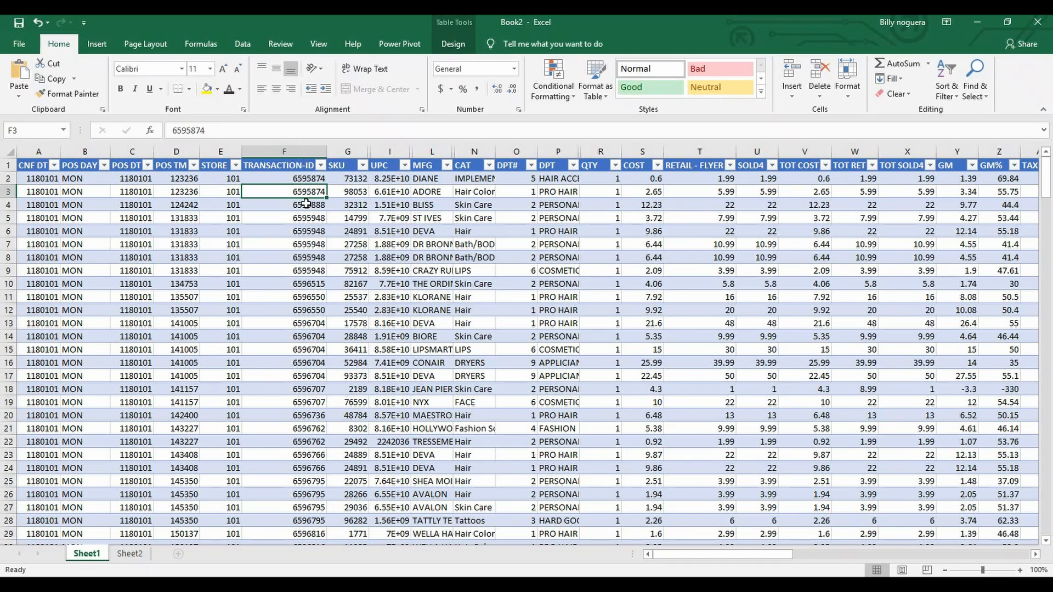
key(Up)
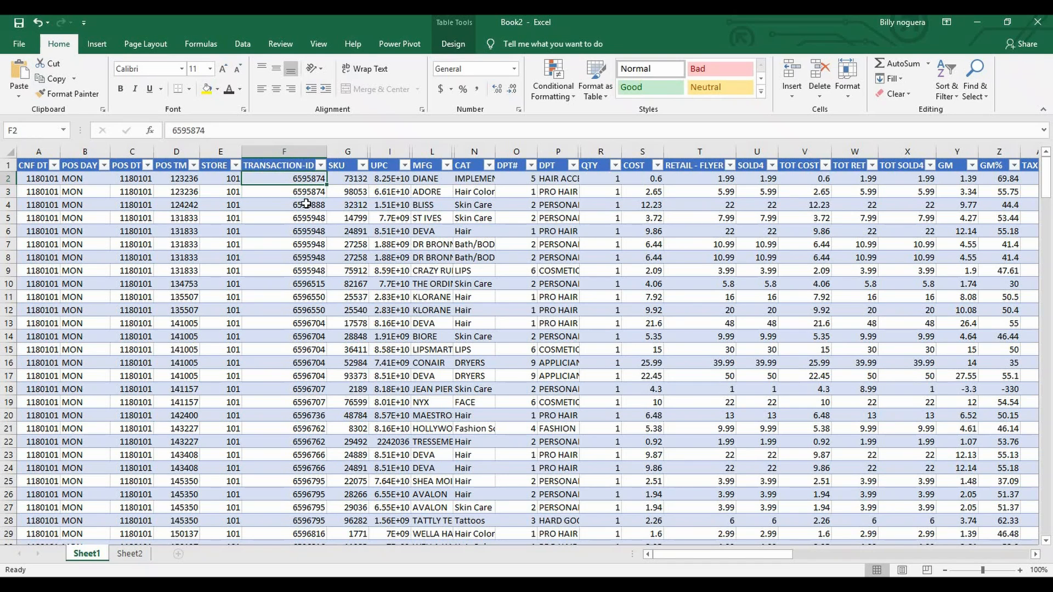
- Select all the TRANSACTION-ID data down to the last row, and check the first rows for repeated IDs
key(ctrl+shift+Down)
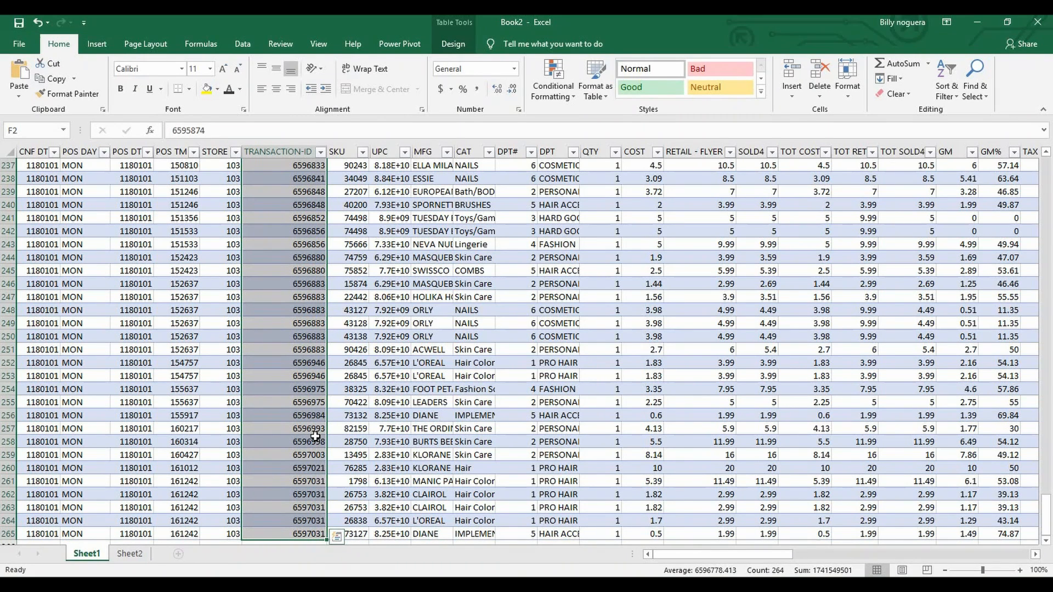
scroll(315, 436, up, 20)
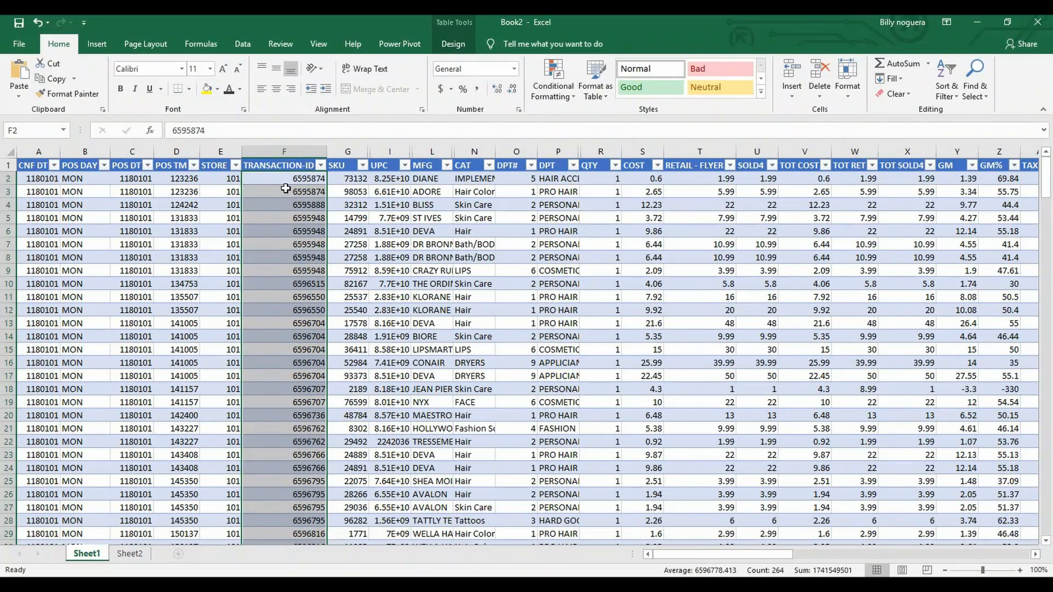
click(299, 188)
key(Down)
key(Down)
key(Down)
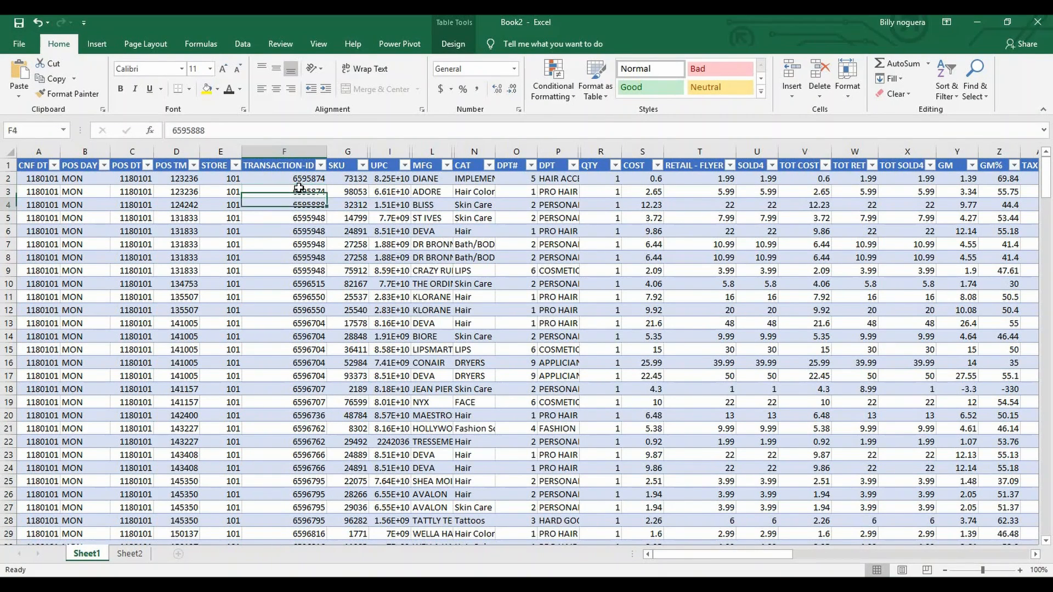
key(Down)
key(Up)
key(Down)
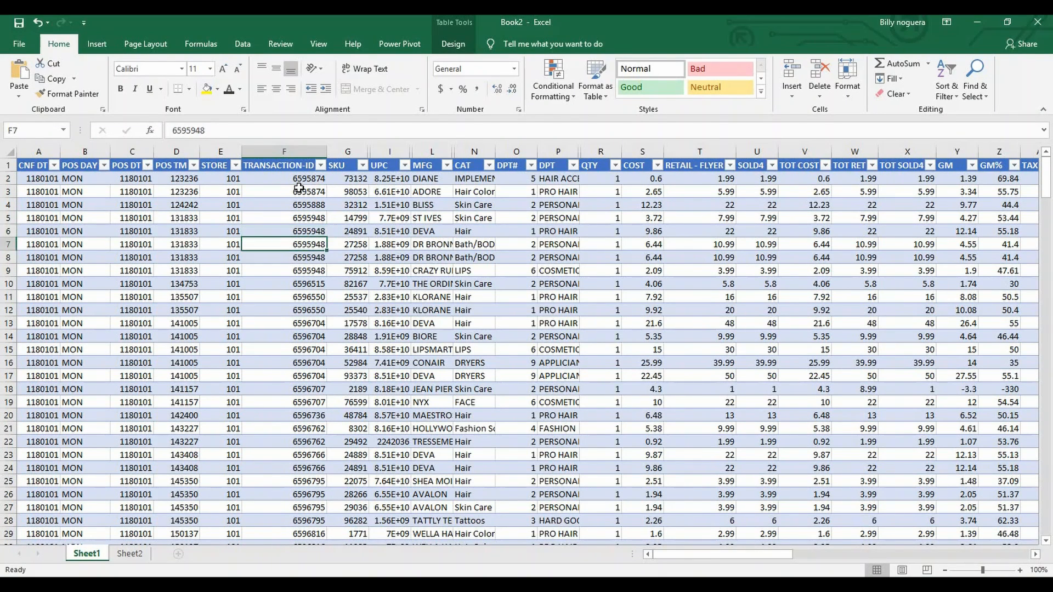
key(Down)
key(Down)
key(Down)
key(Up)
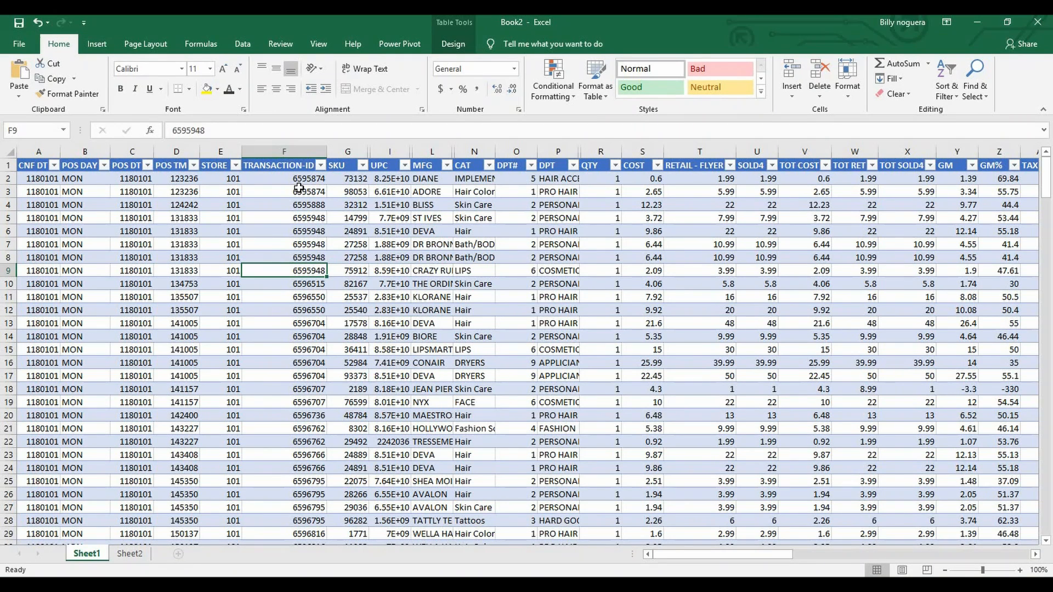
click(299, 189)
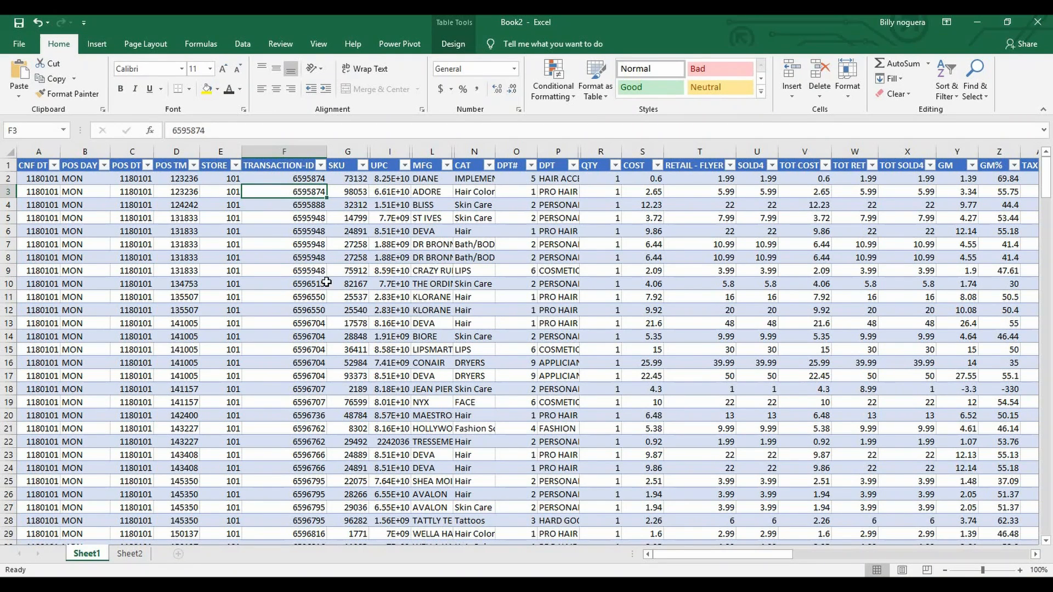
click(300, 218)
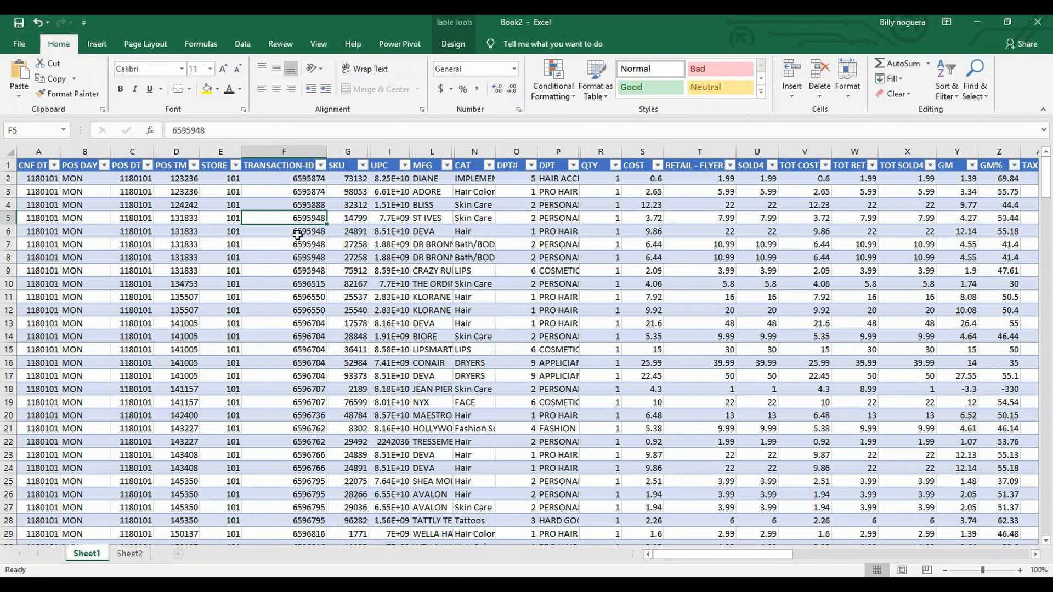
click(297, 236)
- Check which stores the STORE column's filter list contains, without applying a filter
click(214, 216)
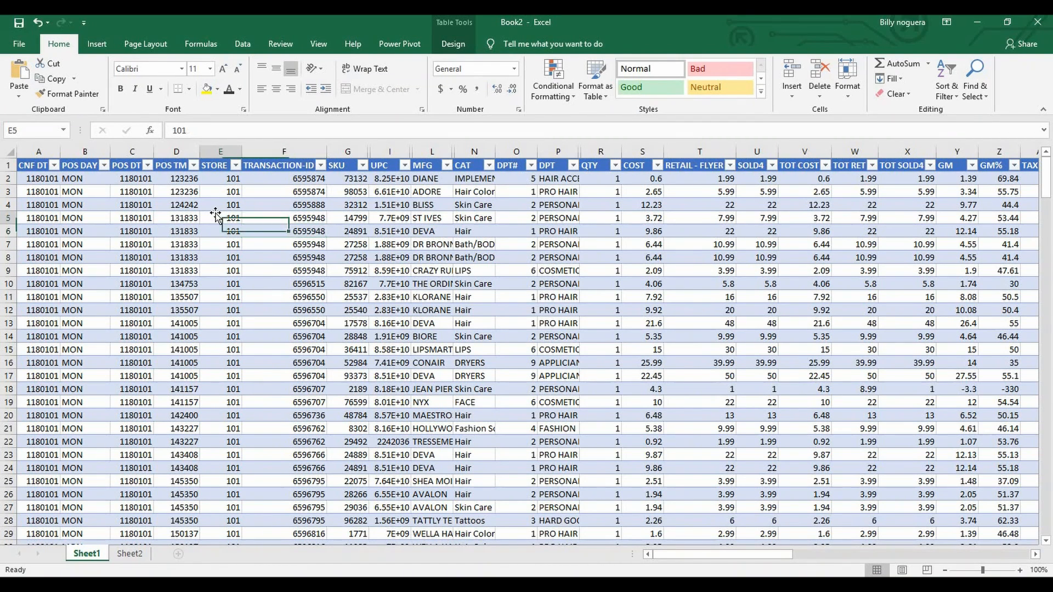
click(236, 166)
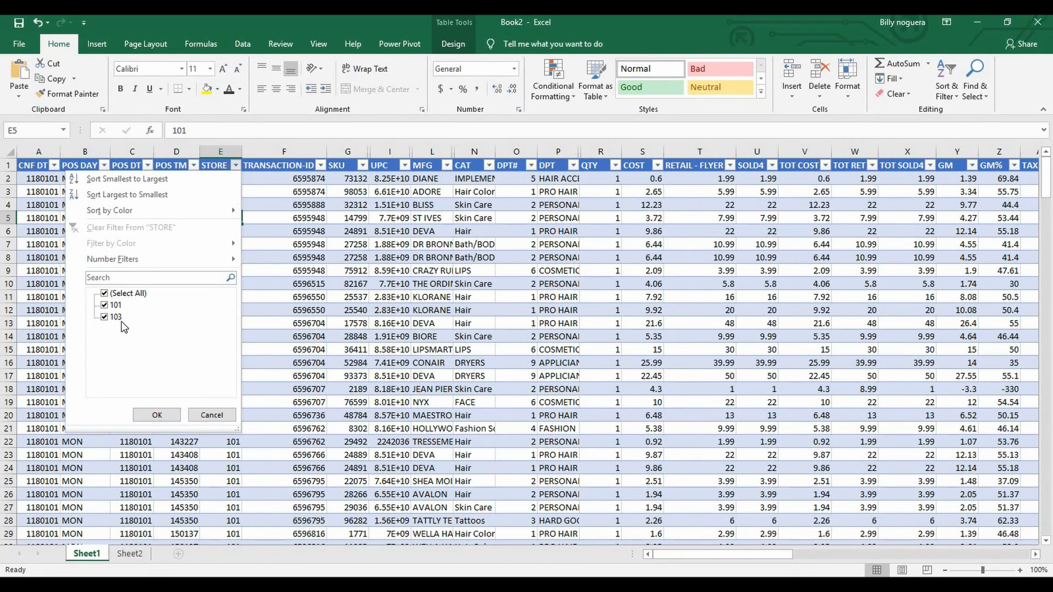
click(211, 415)
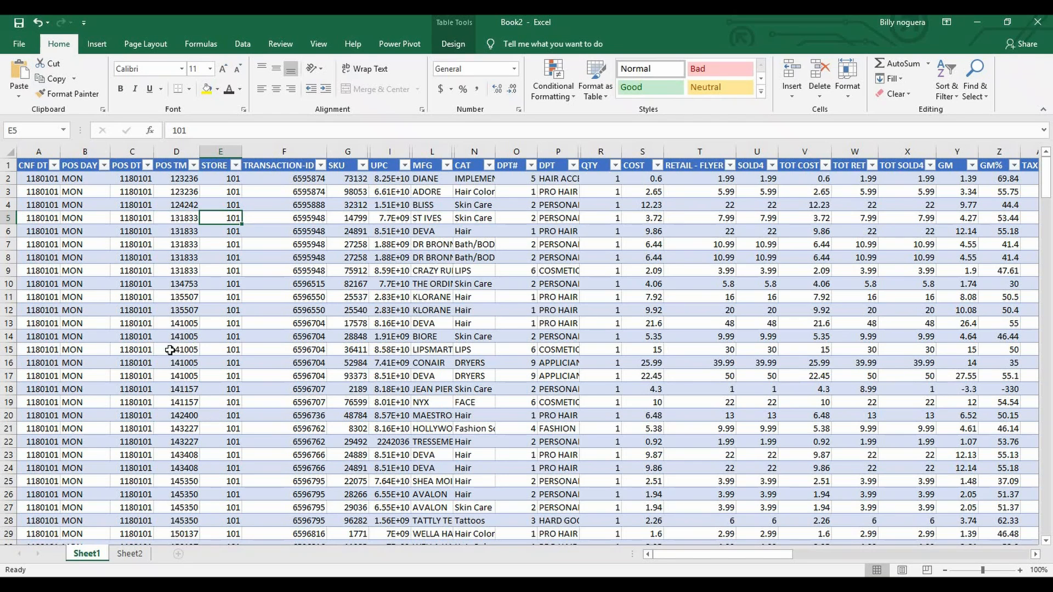
- Create a PivotTable from the Master table on the existing Sheet2 at cell I5, without adding the data to the Data Model
click(46, 177)
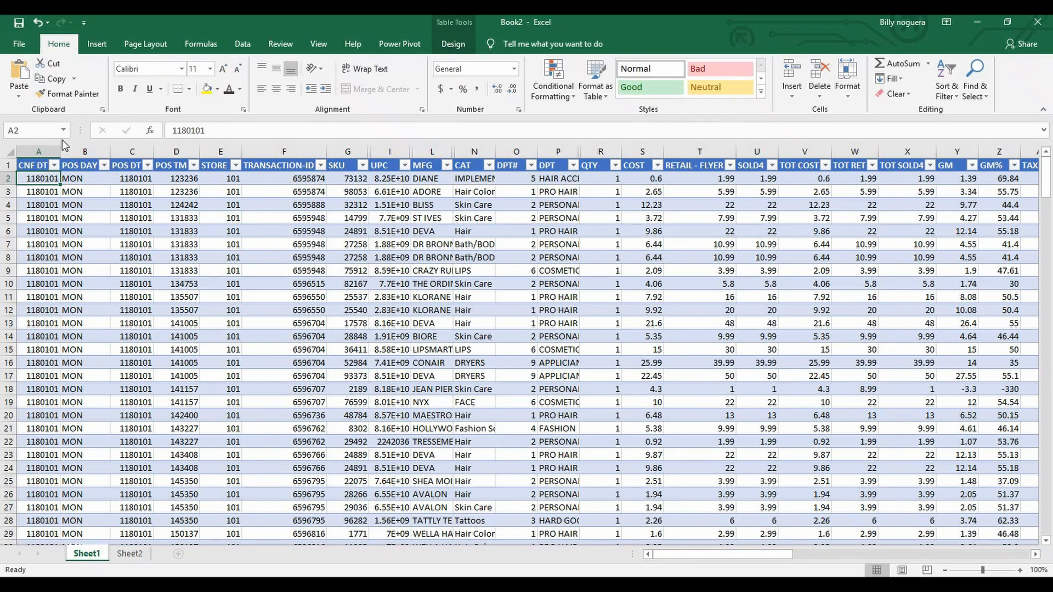
click(98, 46)
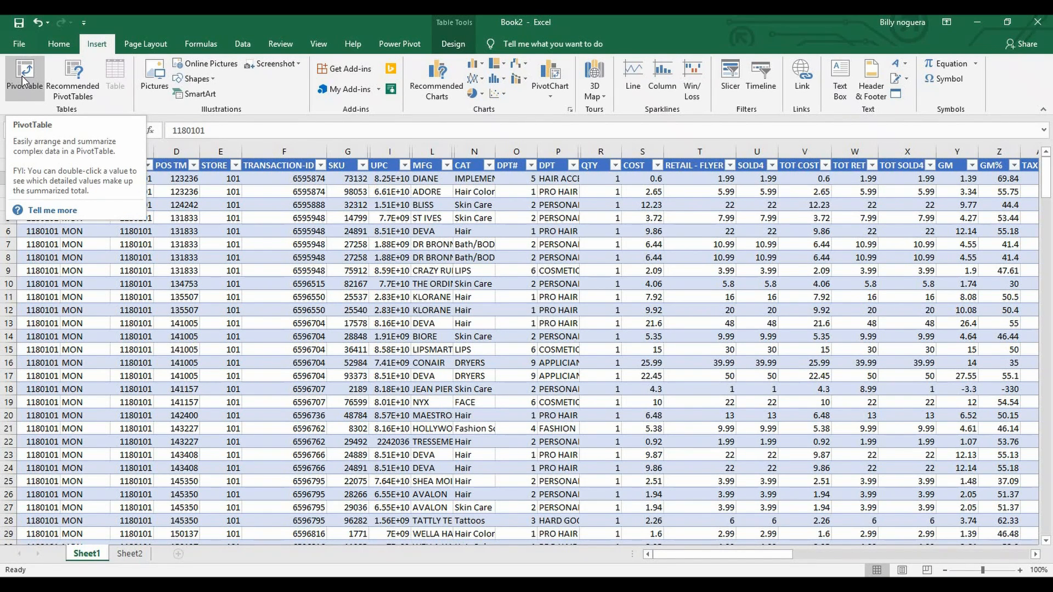
click(227, 220)
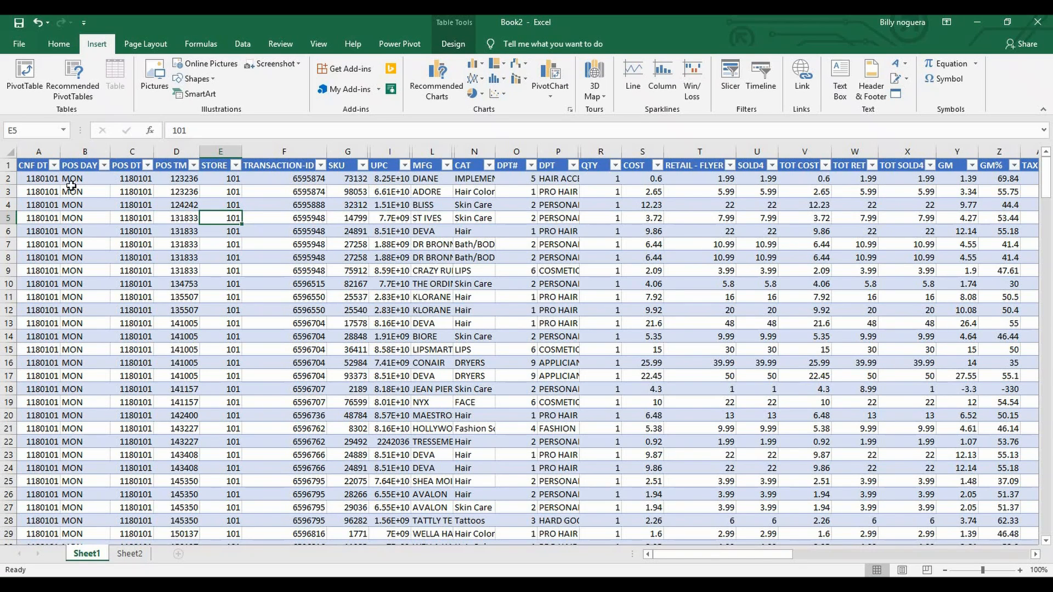
click(49, 180)
click(34, 70)
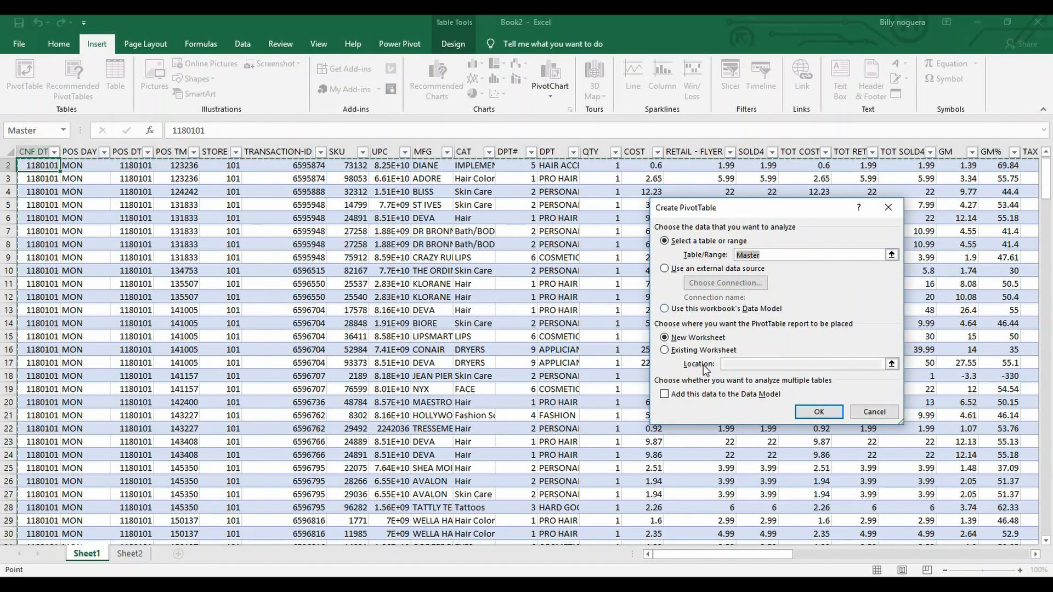
click(666, 350)
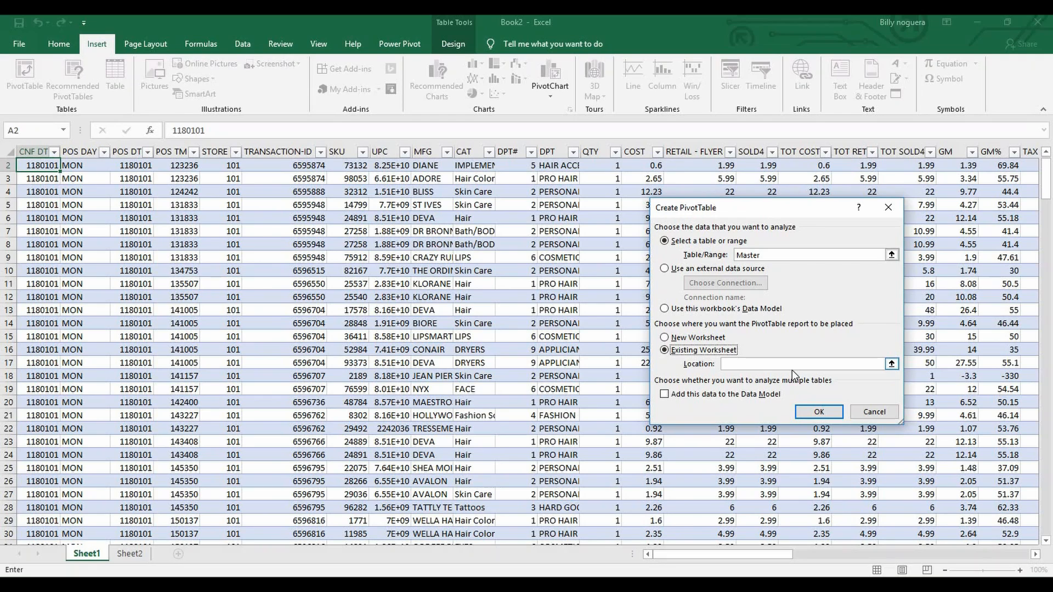
click(666, 395)
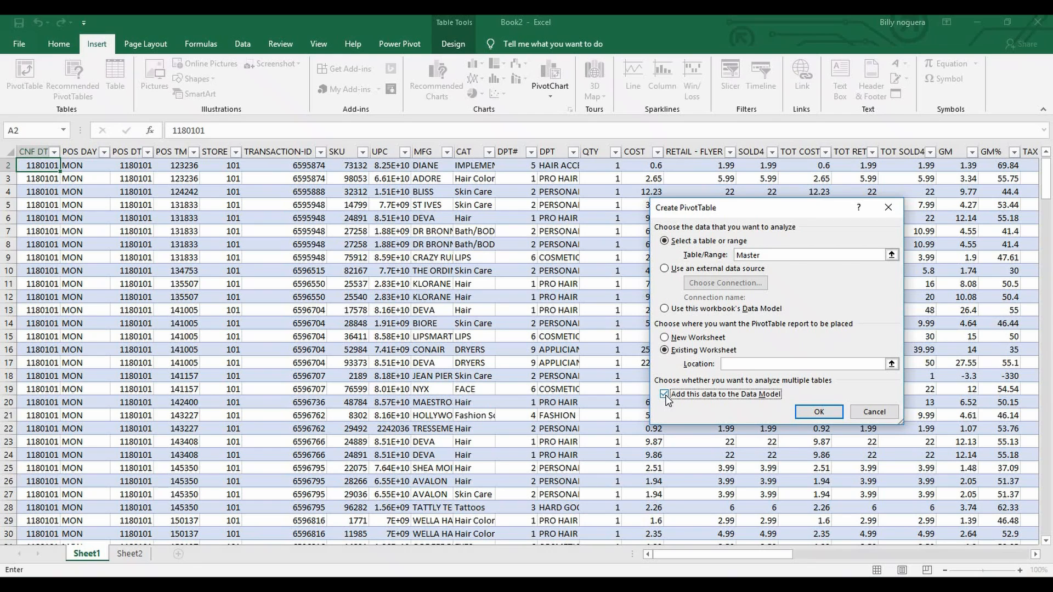
click(736, 364)
click(709, 399)
click(129, 554)
click(357, 247)
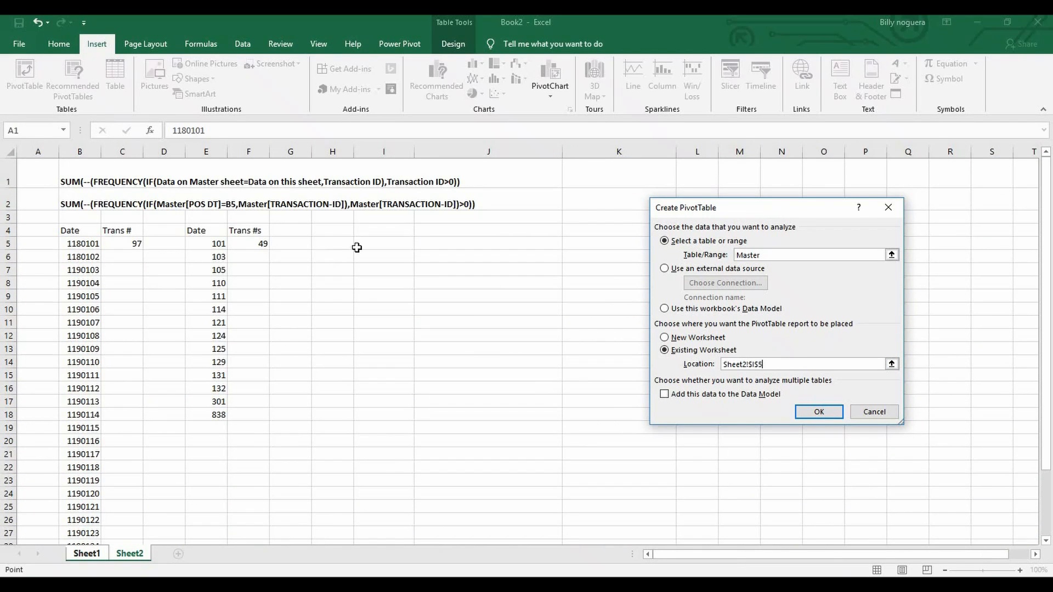
click(812, 411)
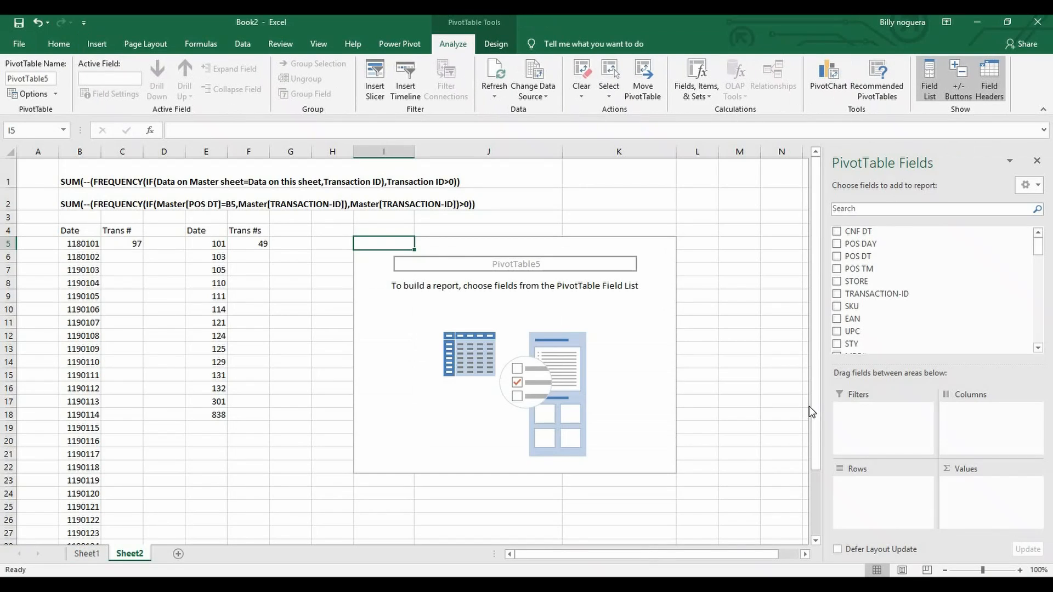
- Place STORE in the PivotTable's rows and TRANSACTION-ID in its values, summarized by Count
drag(882, 280, 902, 501)
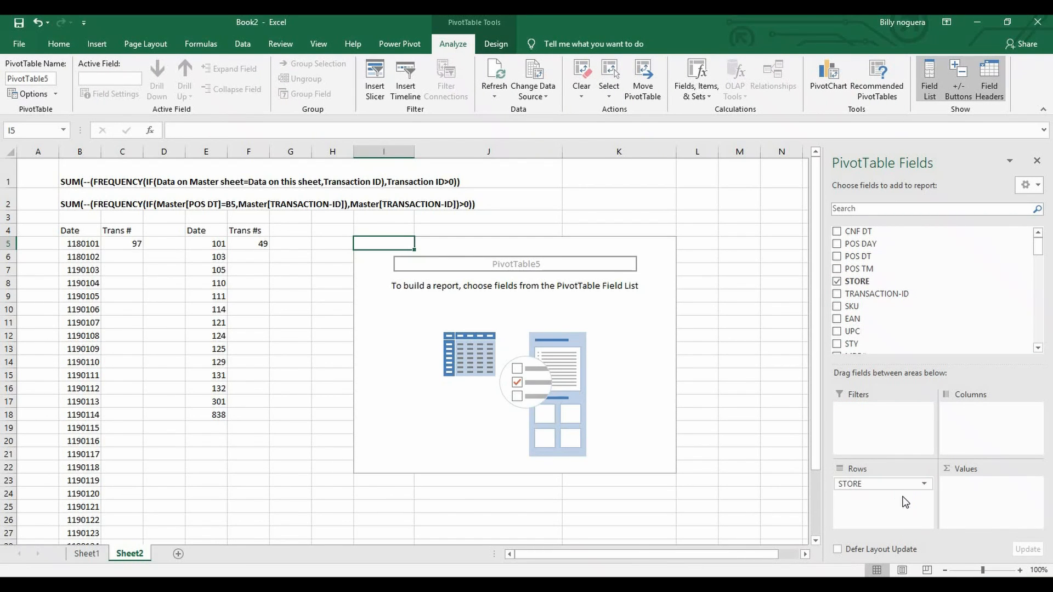
drag(892, 299, 993, 487)
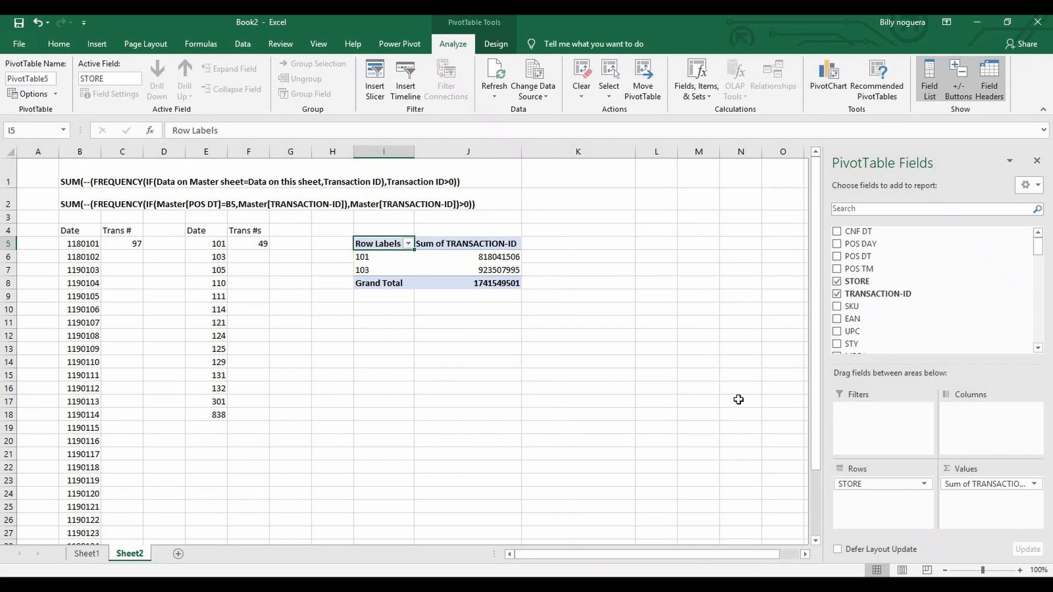
double_click(486, 248)
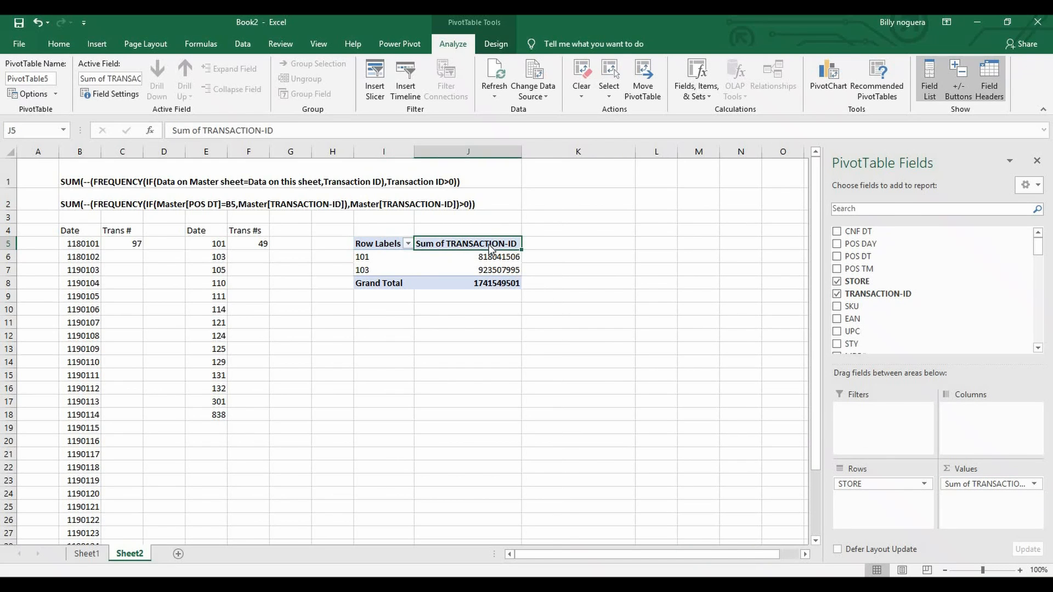
scroll(738, 346, down, 1)
scroll(738, 345, up, 1)
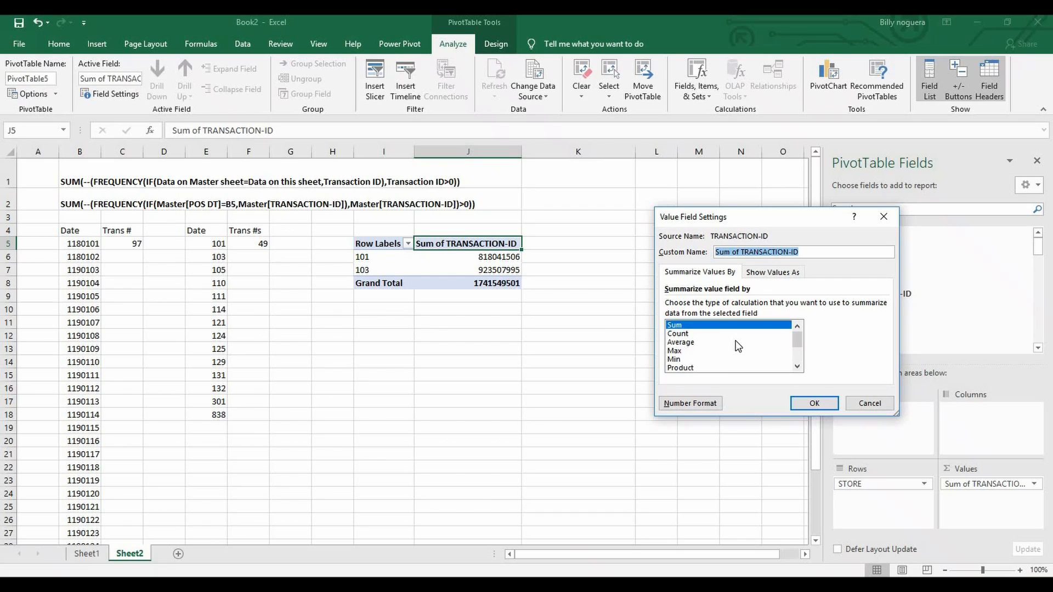
click(714, 331)
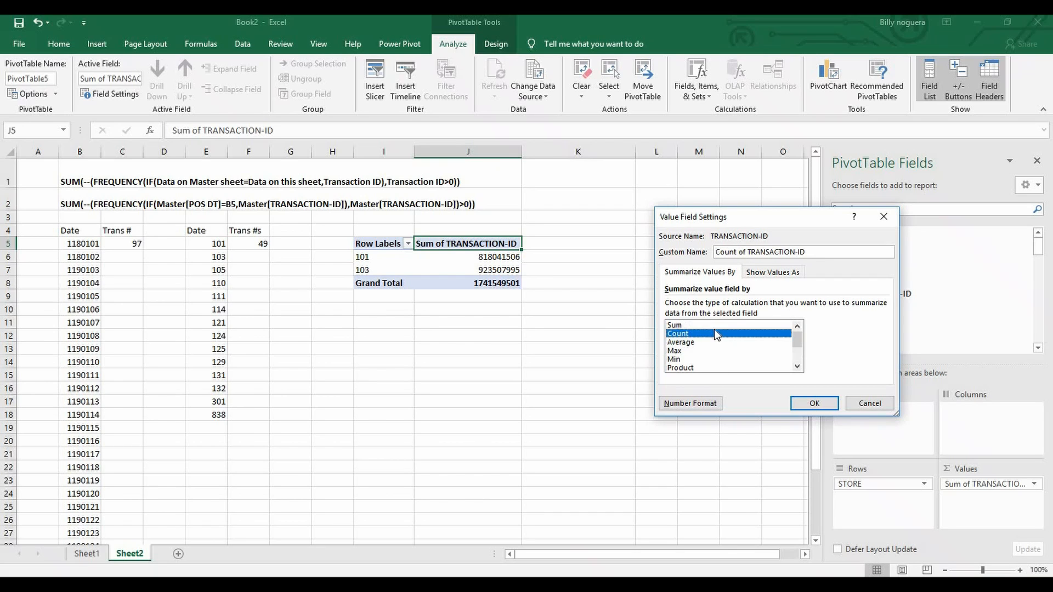
click(814, 403)
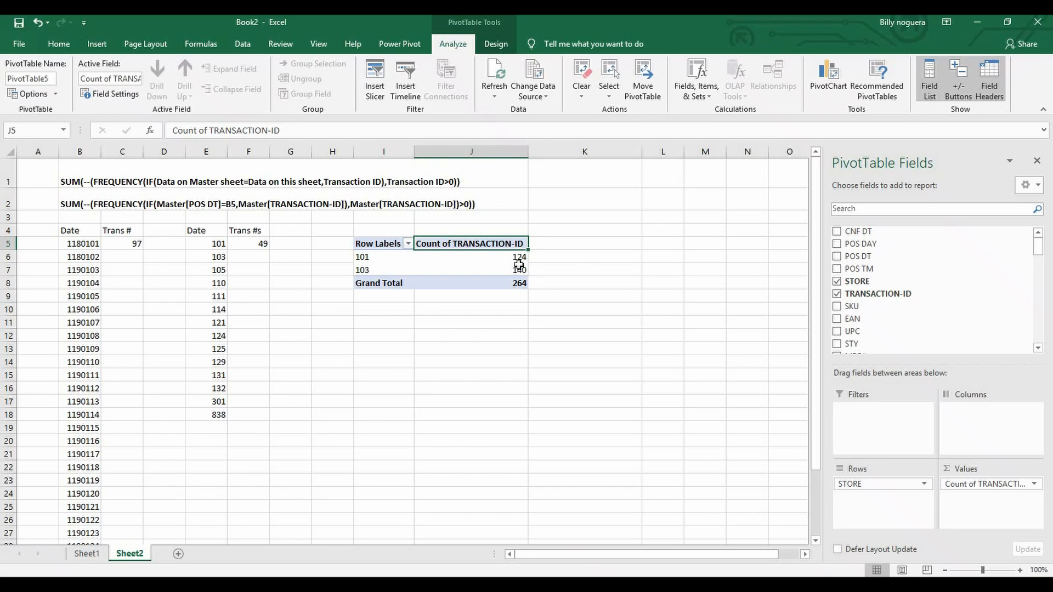
click(518, 270)
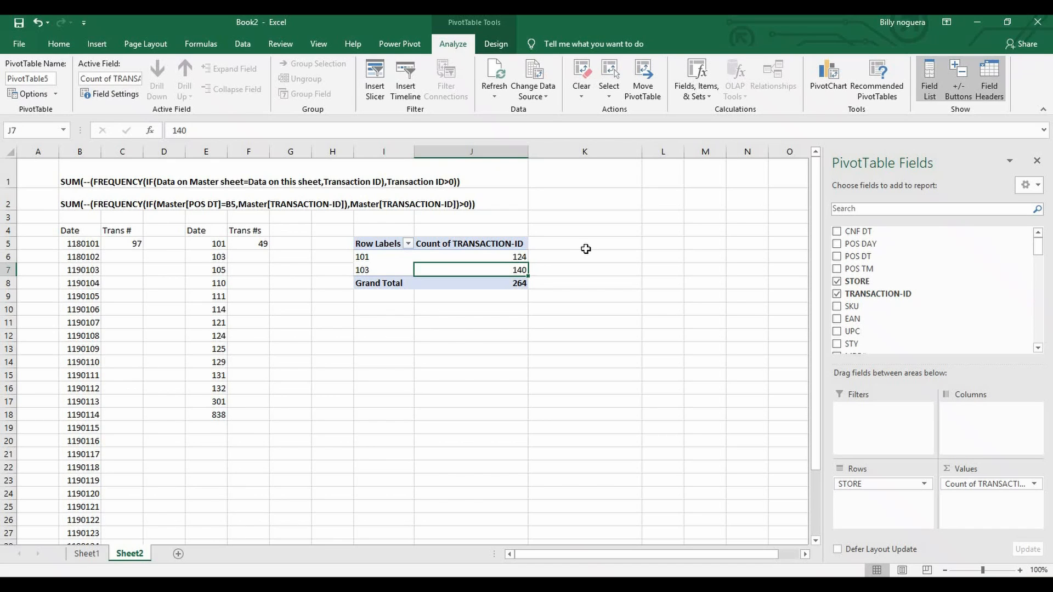
- Create a second PivotTable from the Master table on the existing Sheet2 at cell I12, adding the data to the Data Model
click(86, 555)
scroll(18, 179, up, 1)
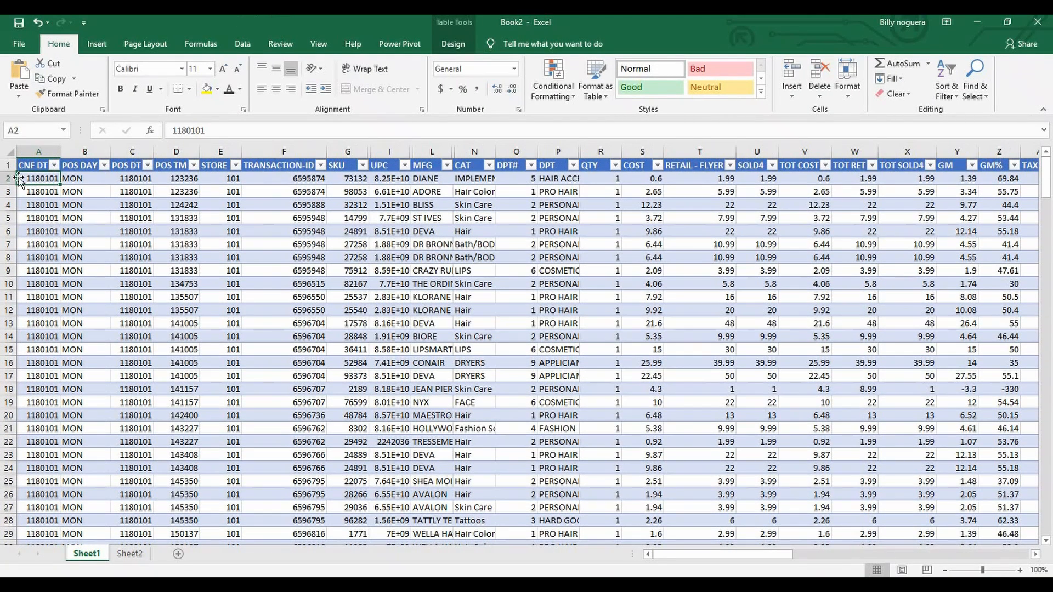
click(98, 45)
click(24, 74)
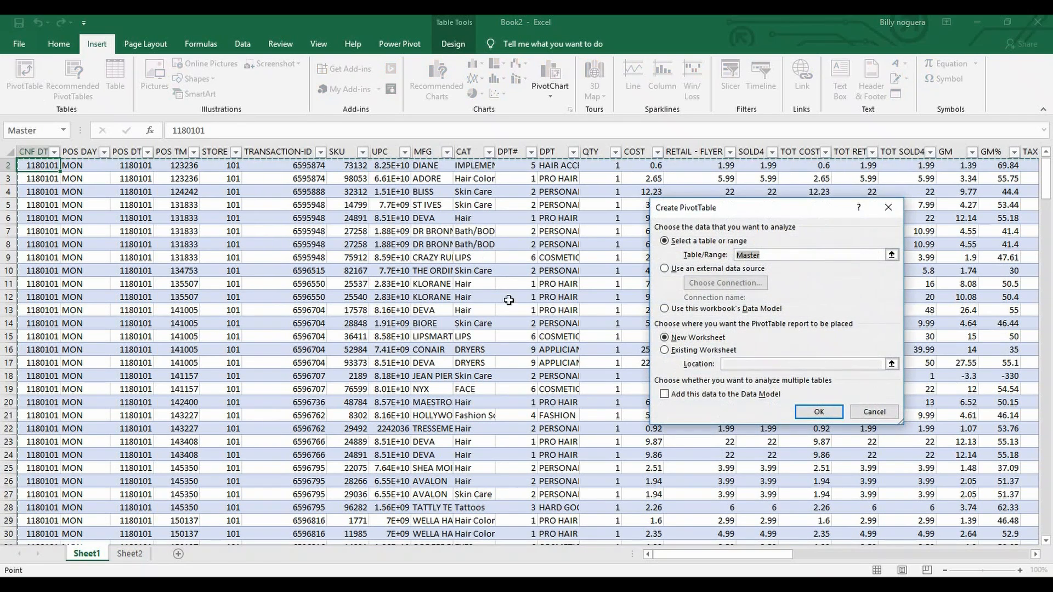
click(676, 394)
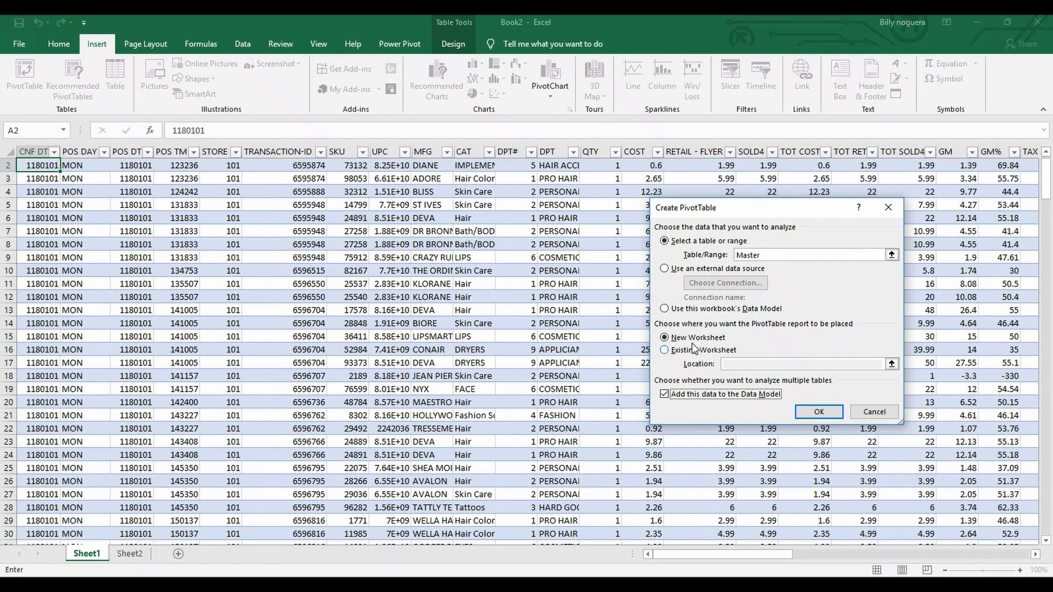
click(703, 351)
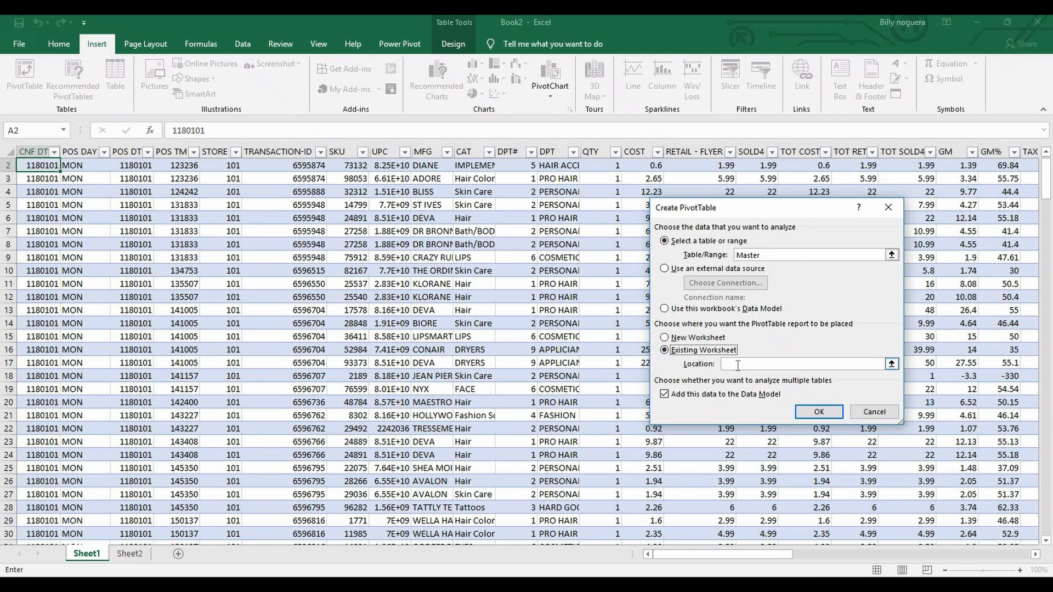
click(130, 554)
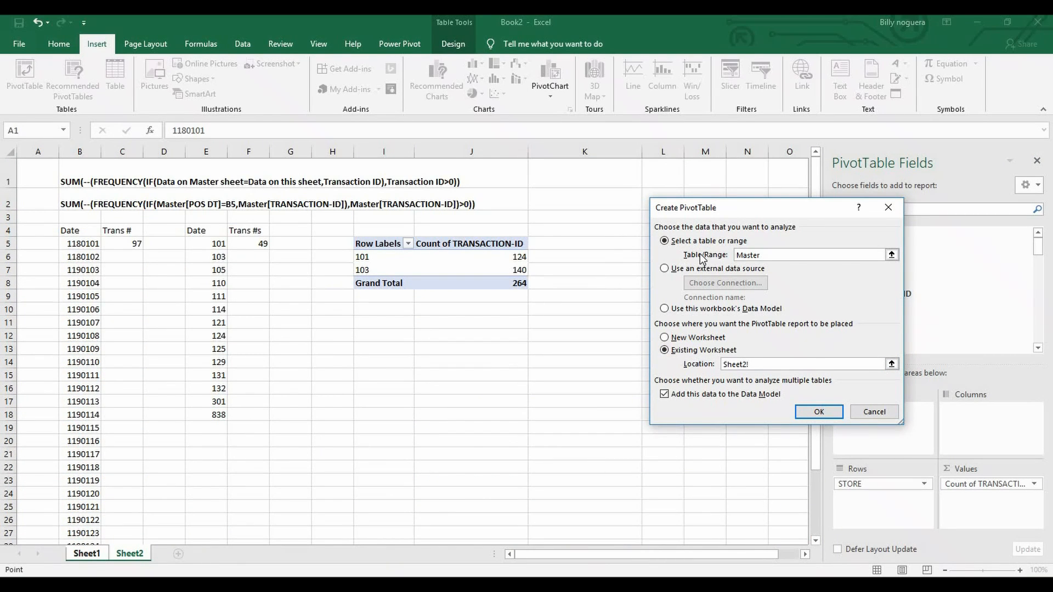
click(374, 336)
click(811, 412)
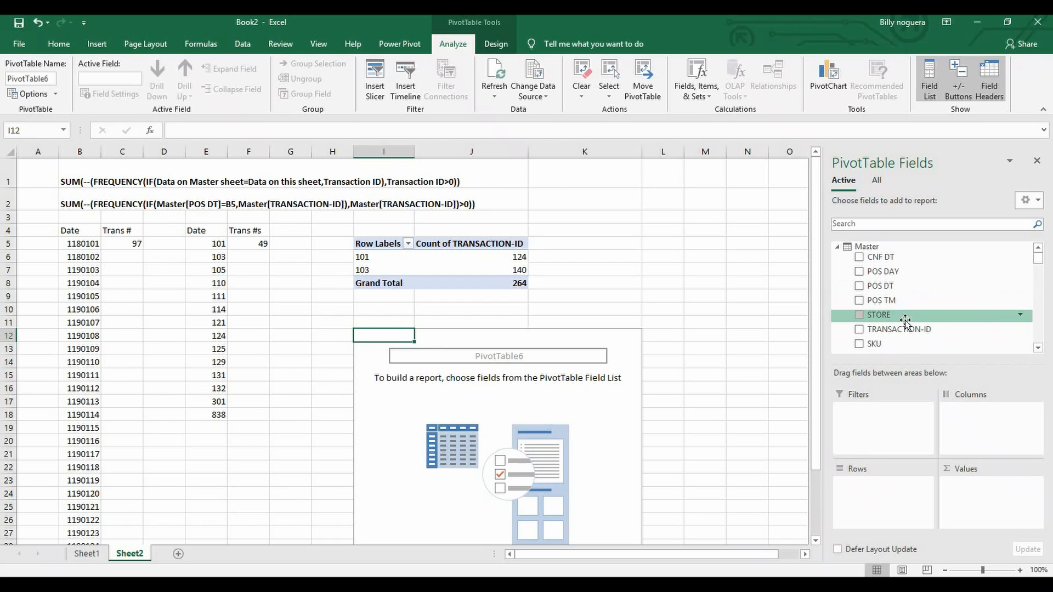
- Place STORE in the new PivotTable's rows and TRANSACTION-ID in its values, summarized by Distinct Count
drag(904, 321, 879, 495)
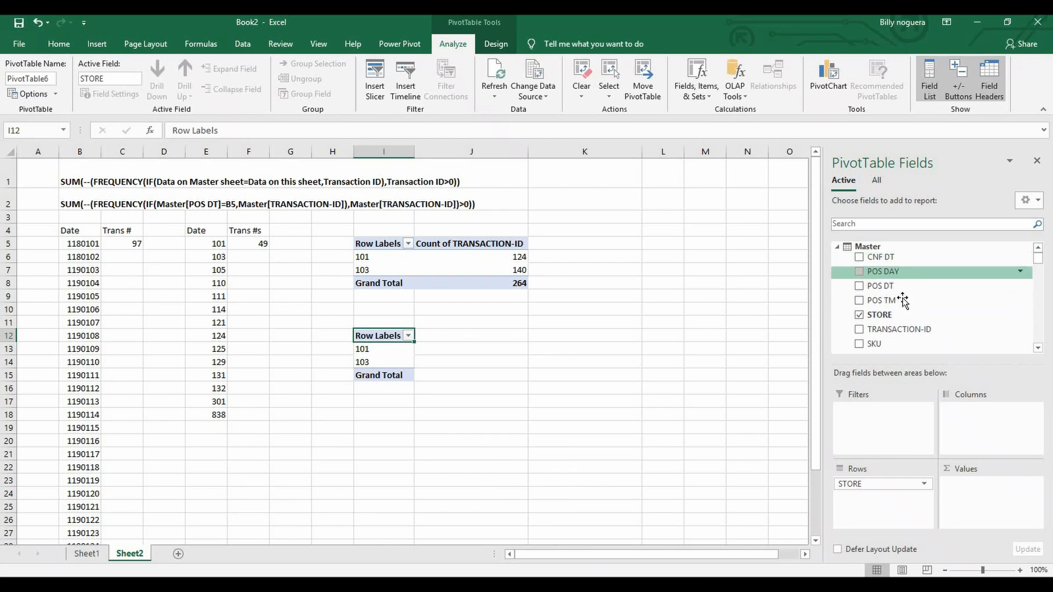
drag(905, 331, 980, 487)
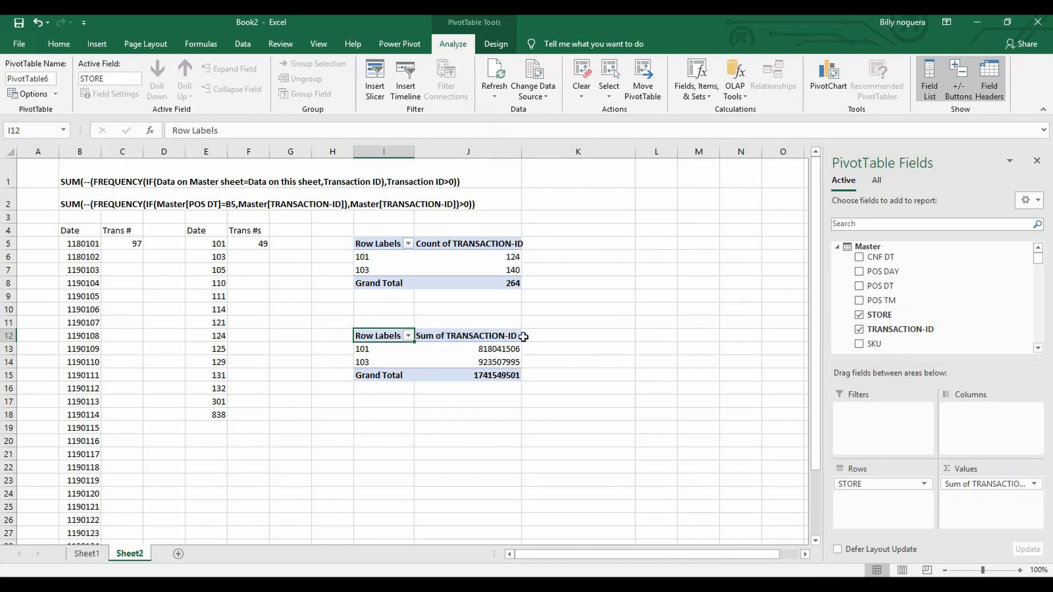
double_click(502, 337)
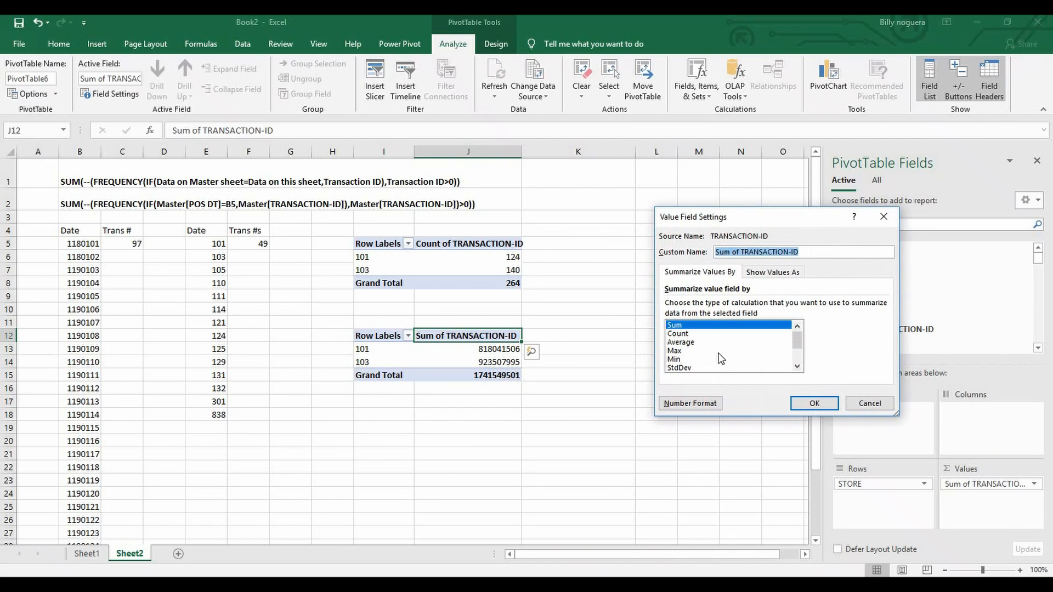
click(680, 334)
scroll(690, 340, down, 2)
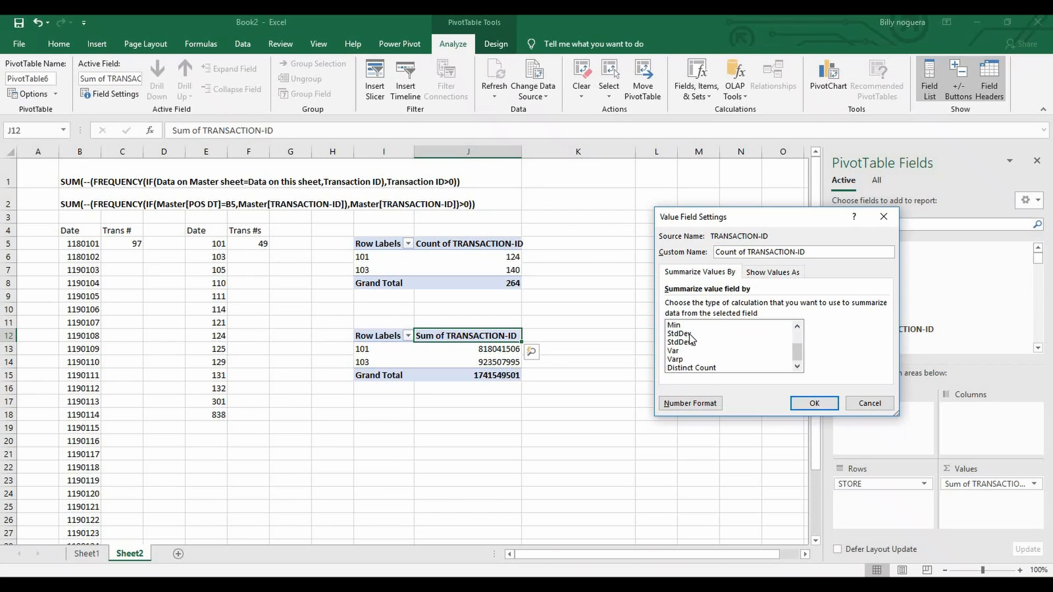
click(706, 368)
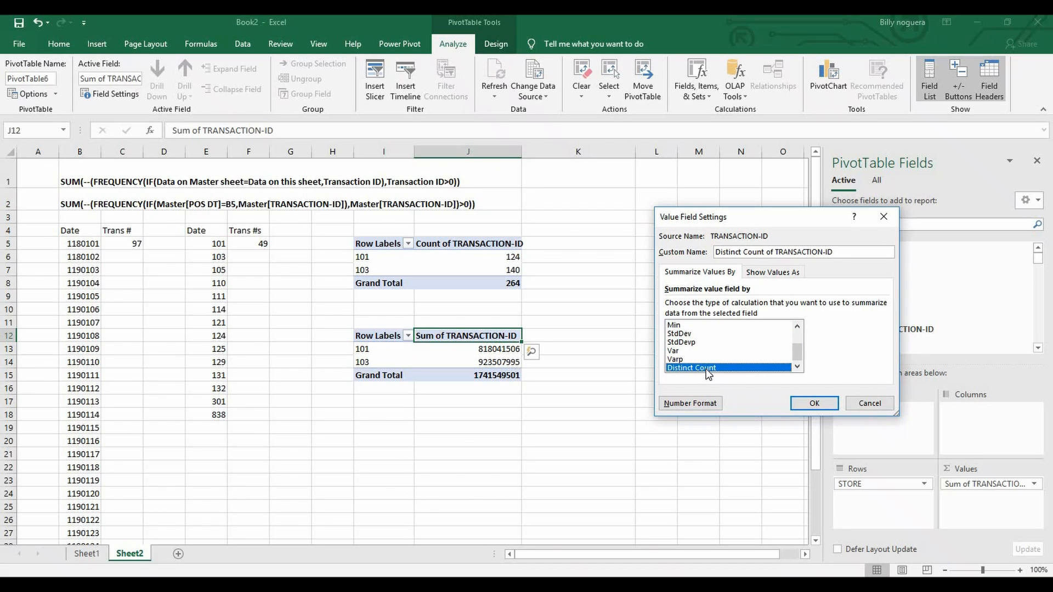
double_click(707, 369)
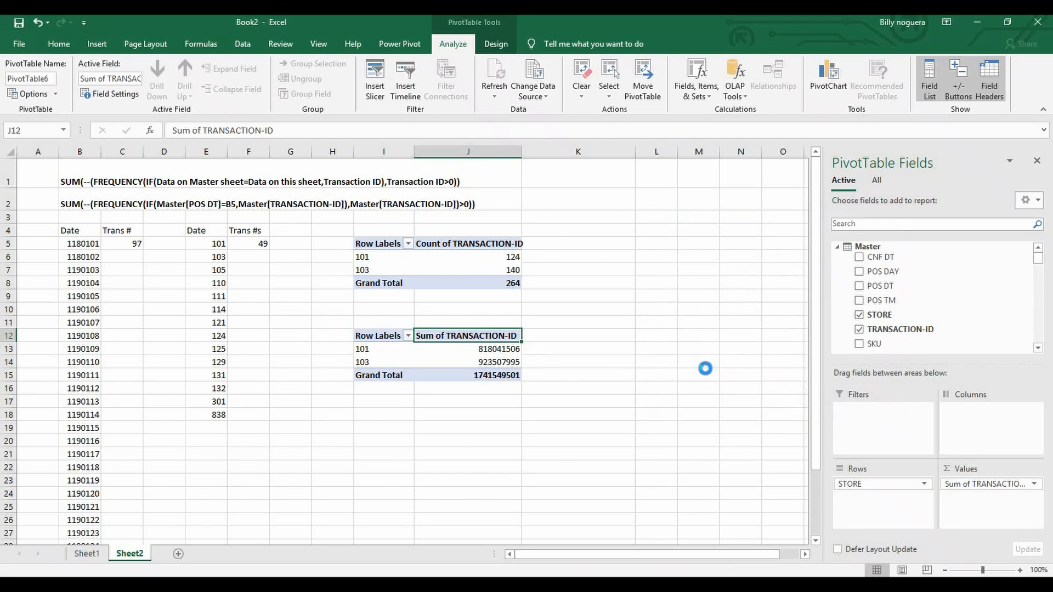
click(537, 349)
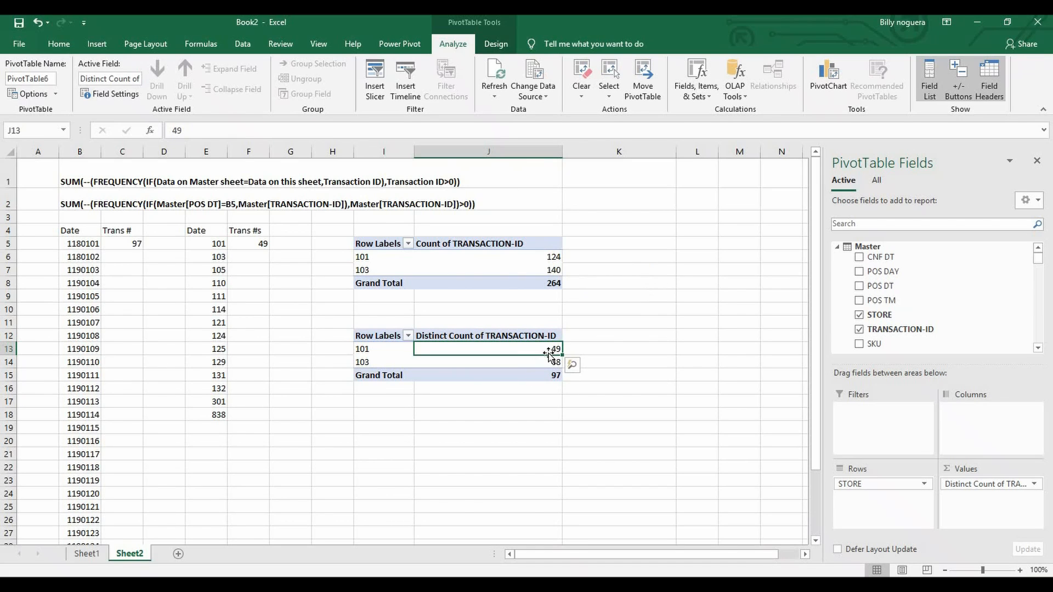
click(543, 360)
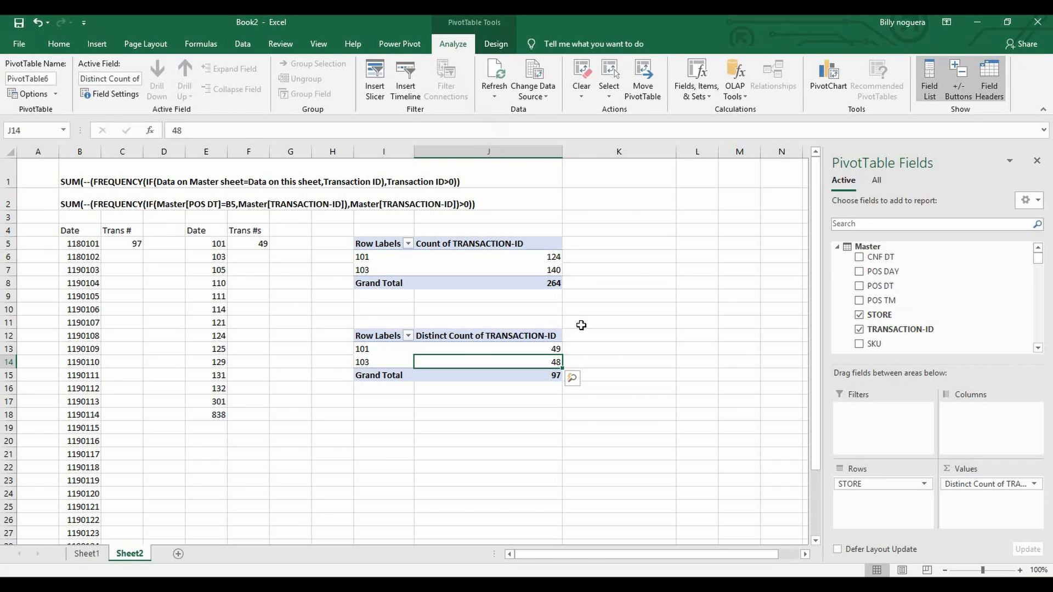
- Compare the summary functions offered for the TRANSACTION-ID value field in both PivotTables, leaving their settings unchanged
double_click(507, 244)
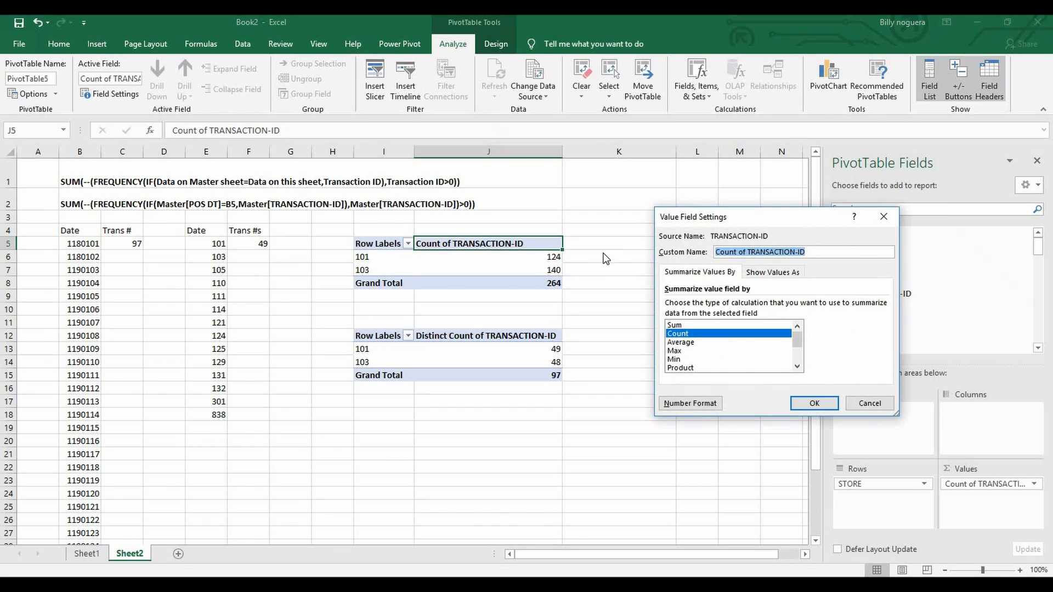
drag(800, 345, 800, 359)
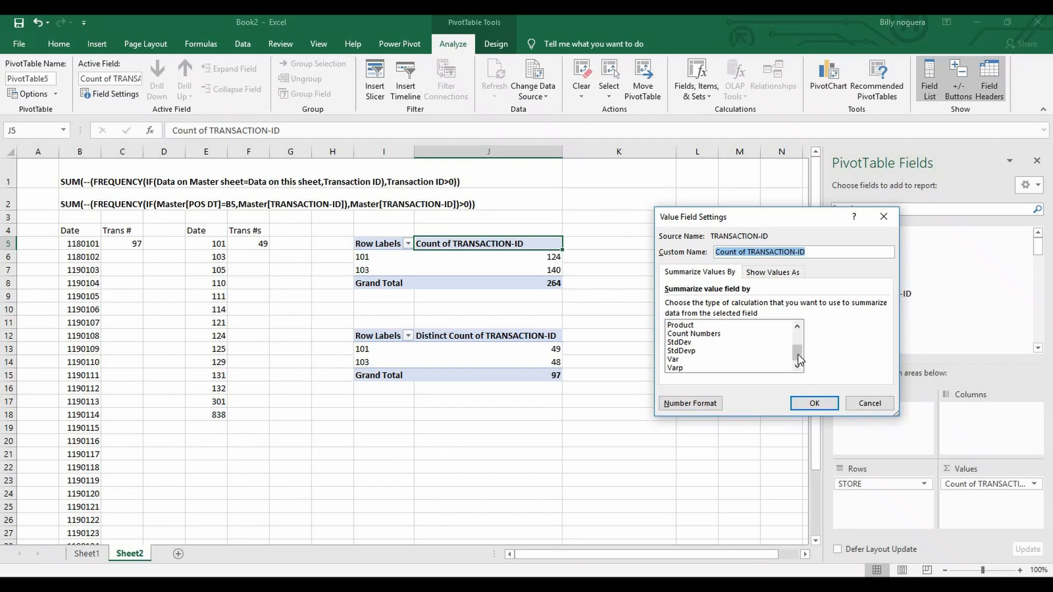
drag(799, 357, 801, 351)
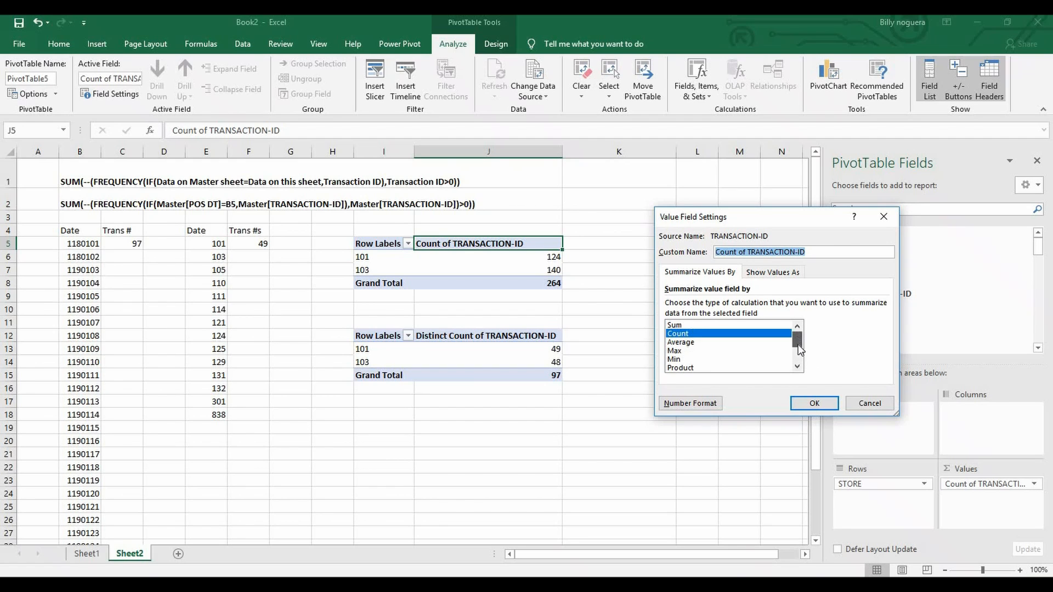
click(870, 404)
double_click(515, 336)
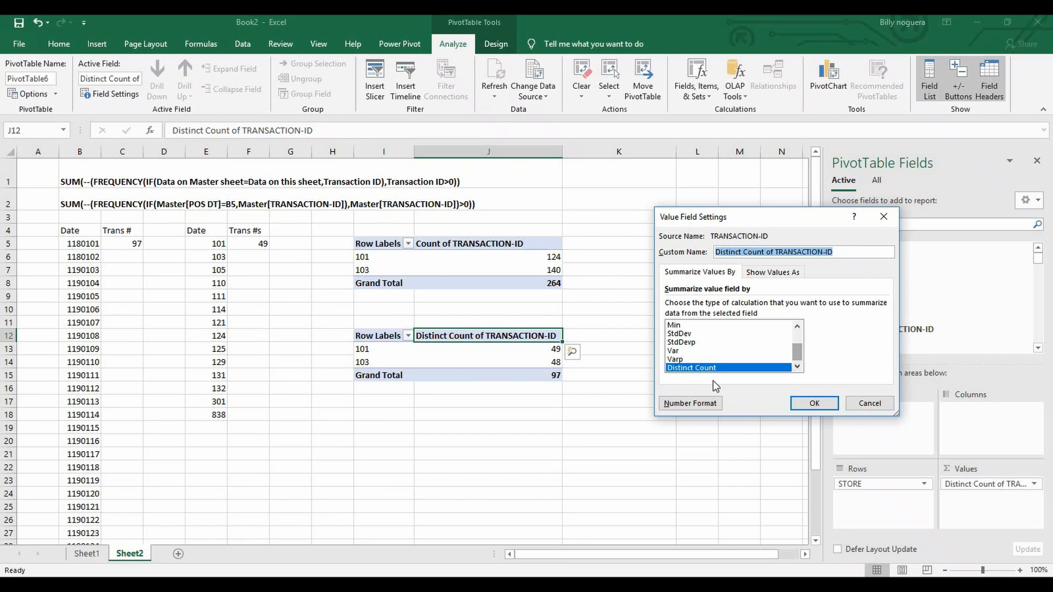
scroll(720, 372, up, 2)
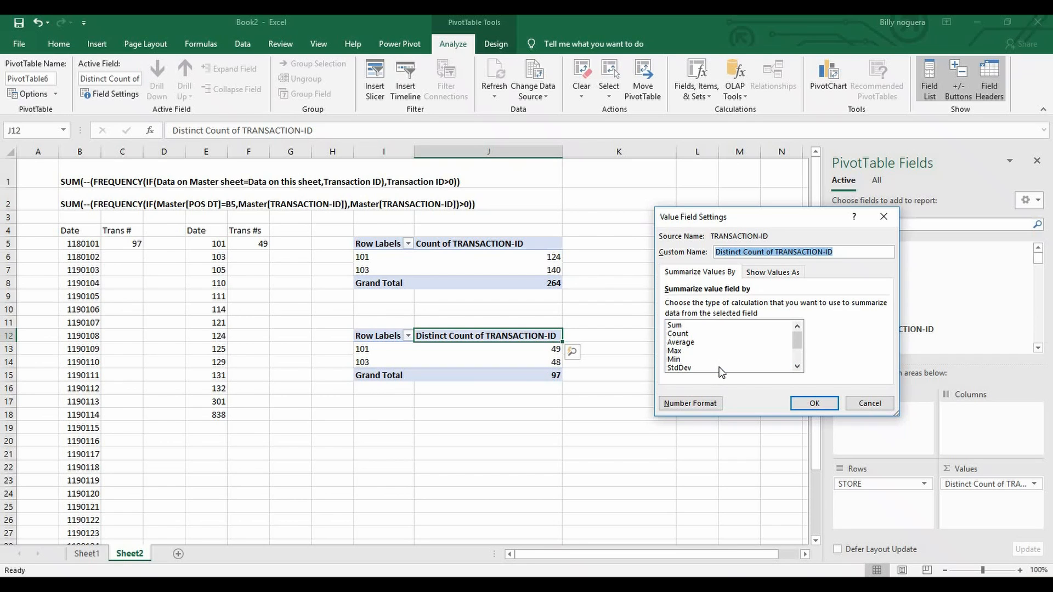
click(870, 403)
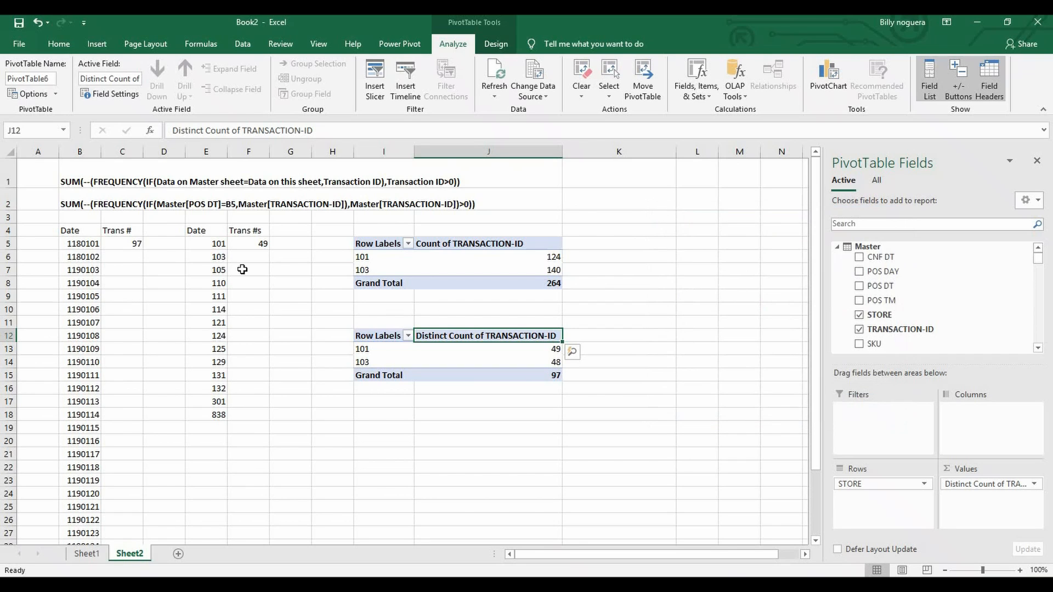
- Enlarge Sheet2 to 130% and inspect the formula behind the Trans # value in C5
click(95, 173)
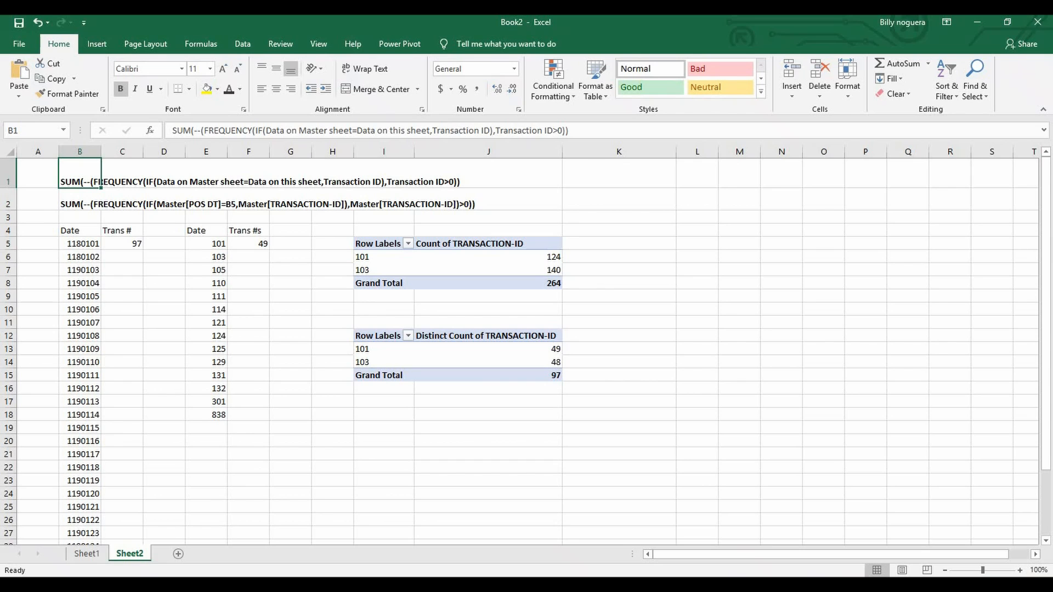
click(1020, 570)
click(1020, 571)
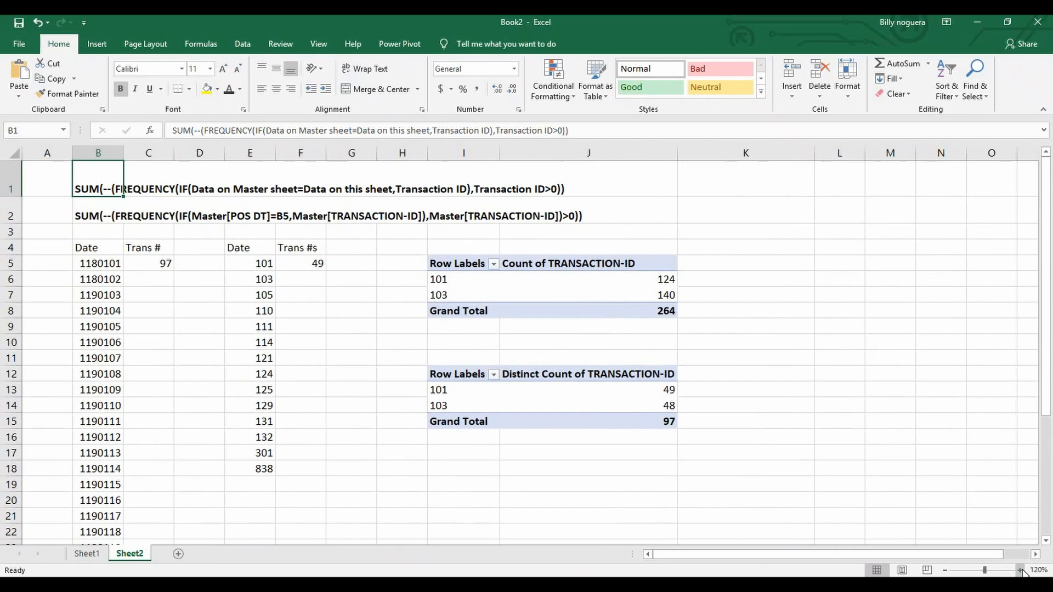
click(1021, 570)
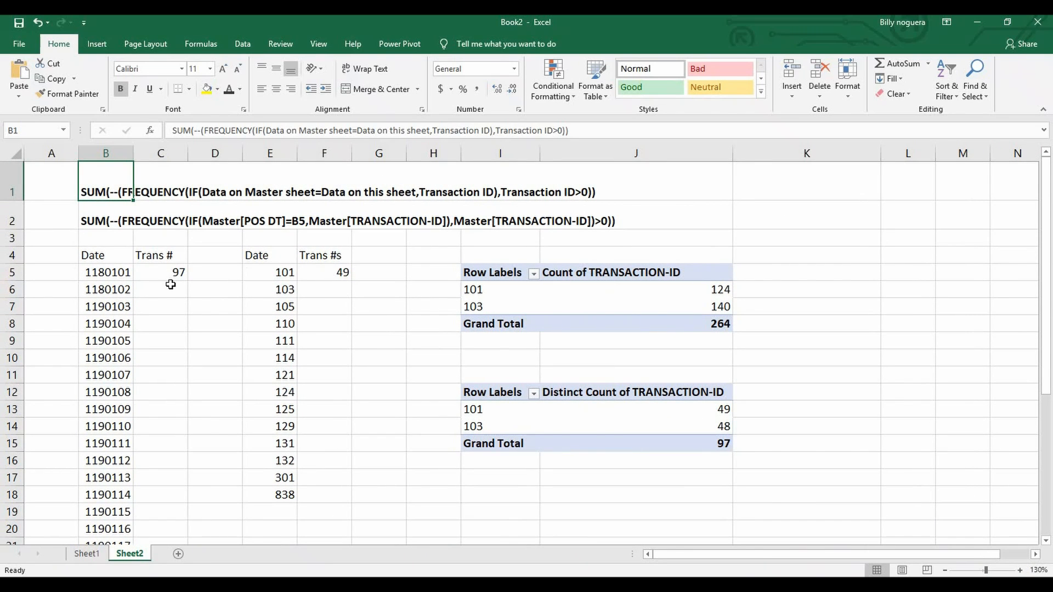
click(171, 284)
click(187, 272)
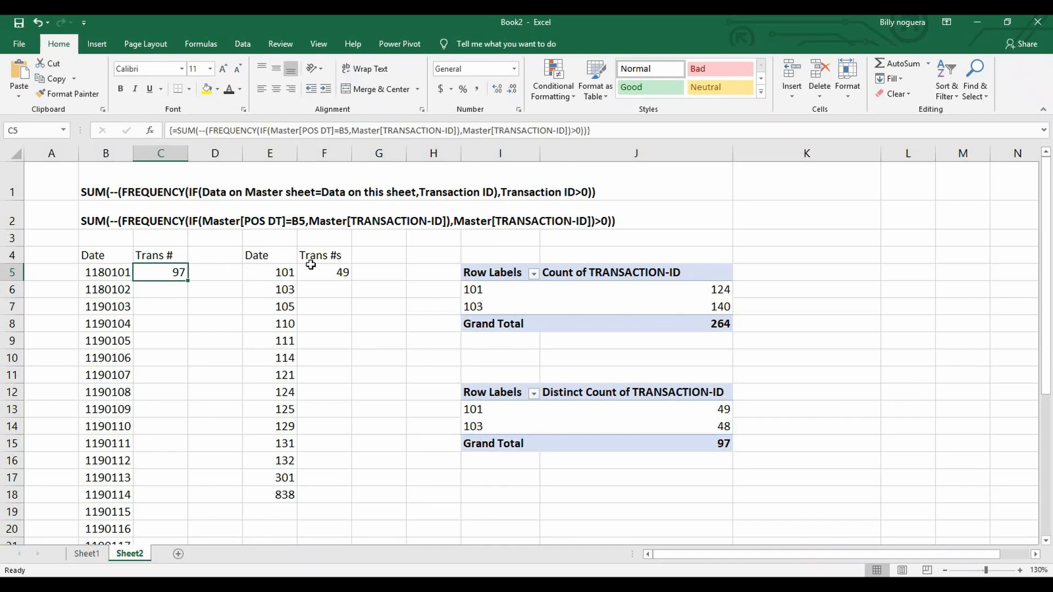
- Open the store 101 formula in F5 for editing and re-enter it as an ordinary, non-array formula
click(332, 274)
double_click(333, 274)
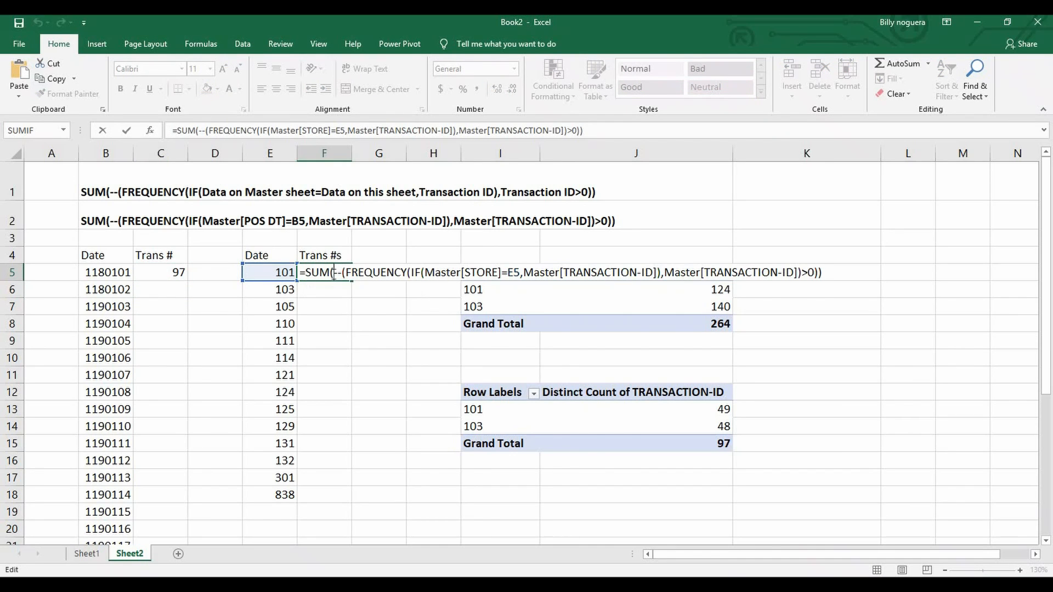
key(ctrl+shift+Return)
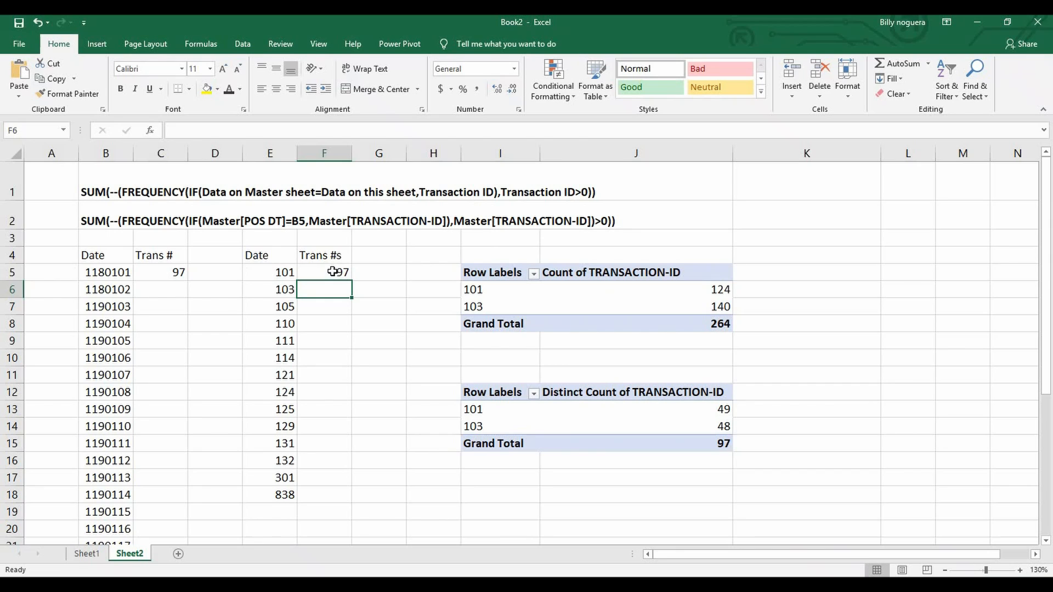
click(332, 274)
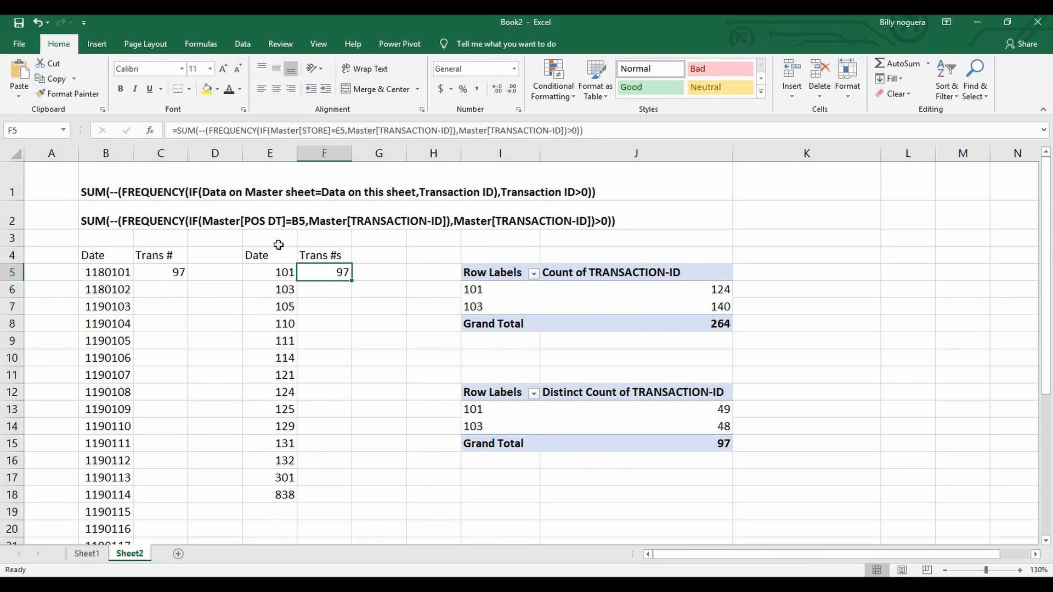
- Examine the formula pattern in B1 part by part: the Master-sheet comparison, the IF's Transaction ID and the final Transaction ID argument
click(110, 183)
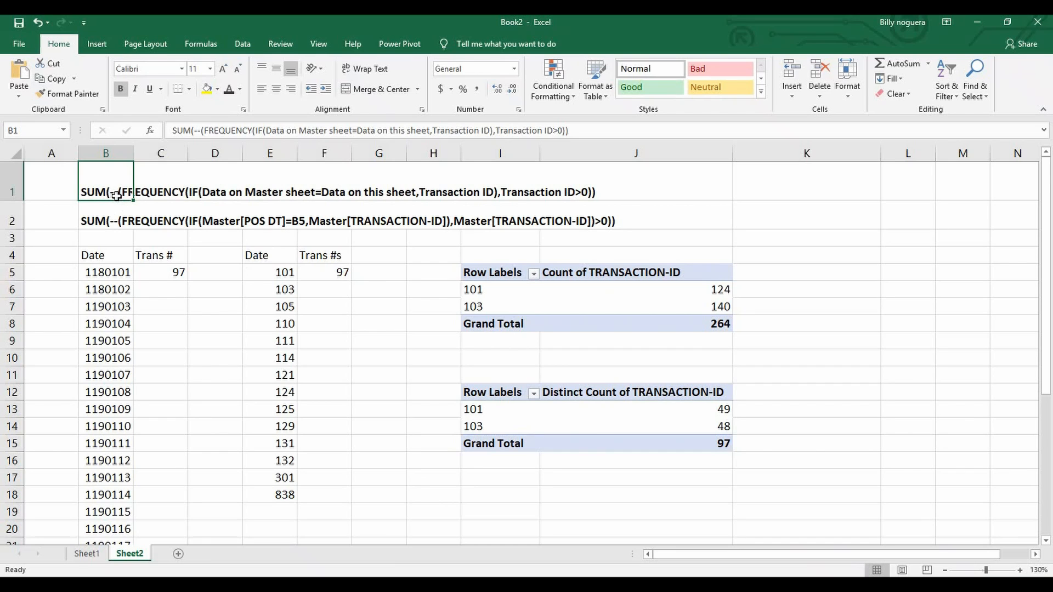
key(Down)
key(Up)
double_click(121, 190)
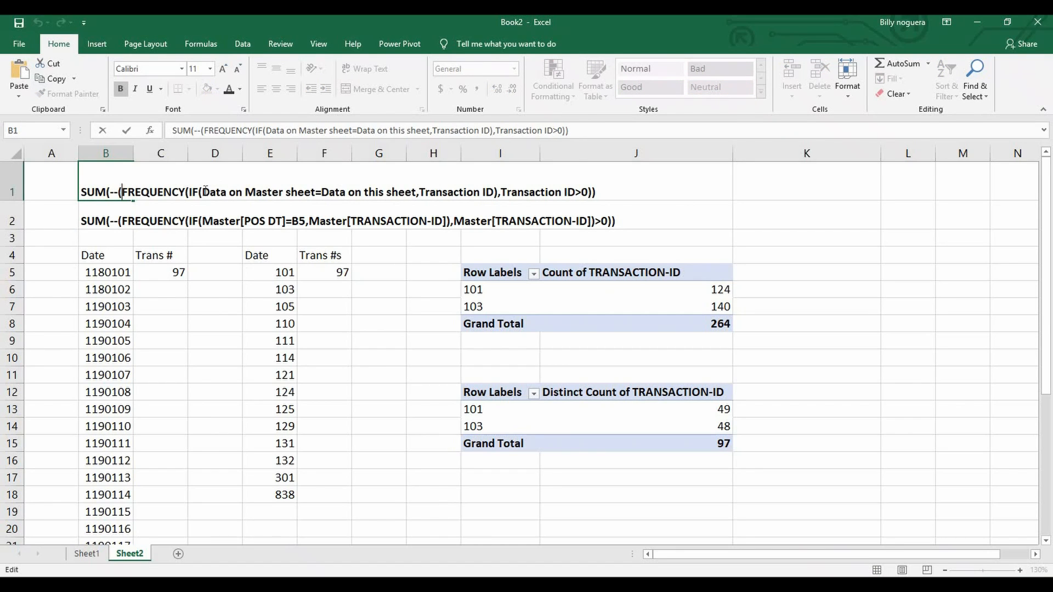
drag(203, 190, 316, 192)
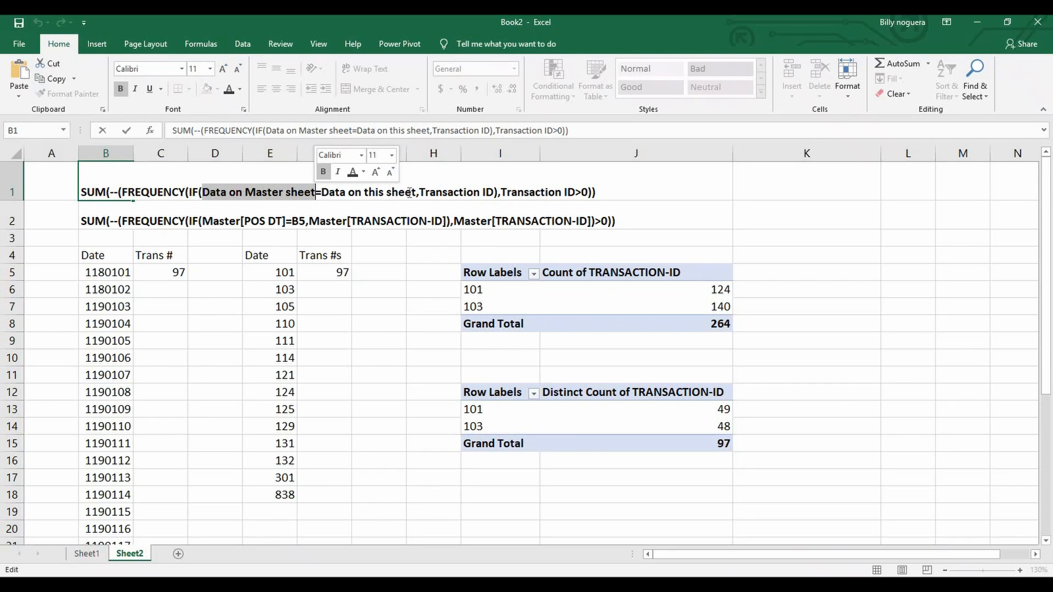
drag(415, 192, 204, 197)
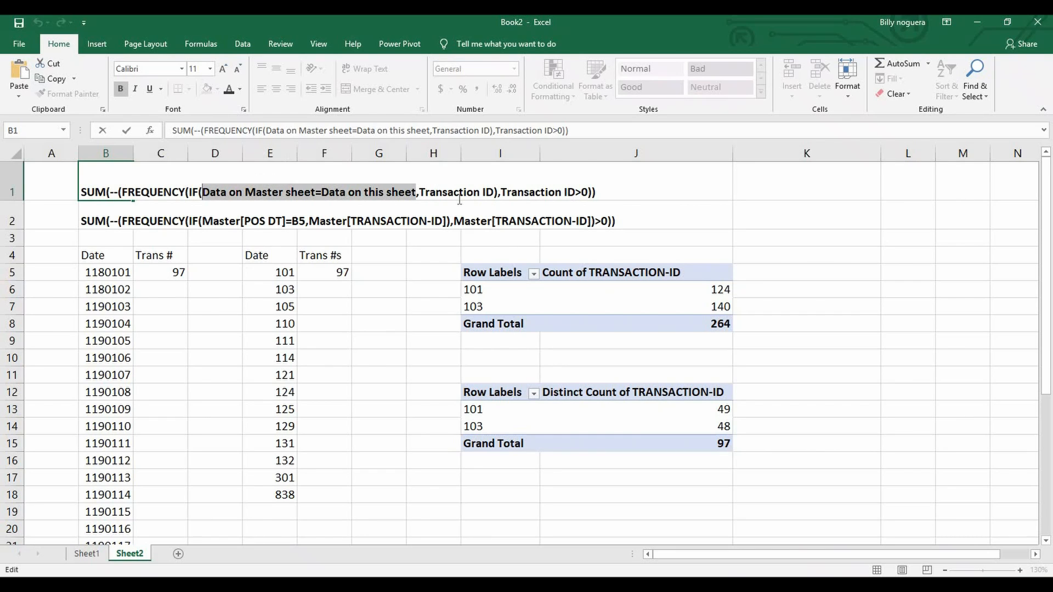
click(497, 192)
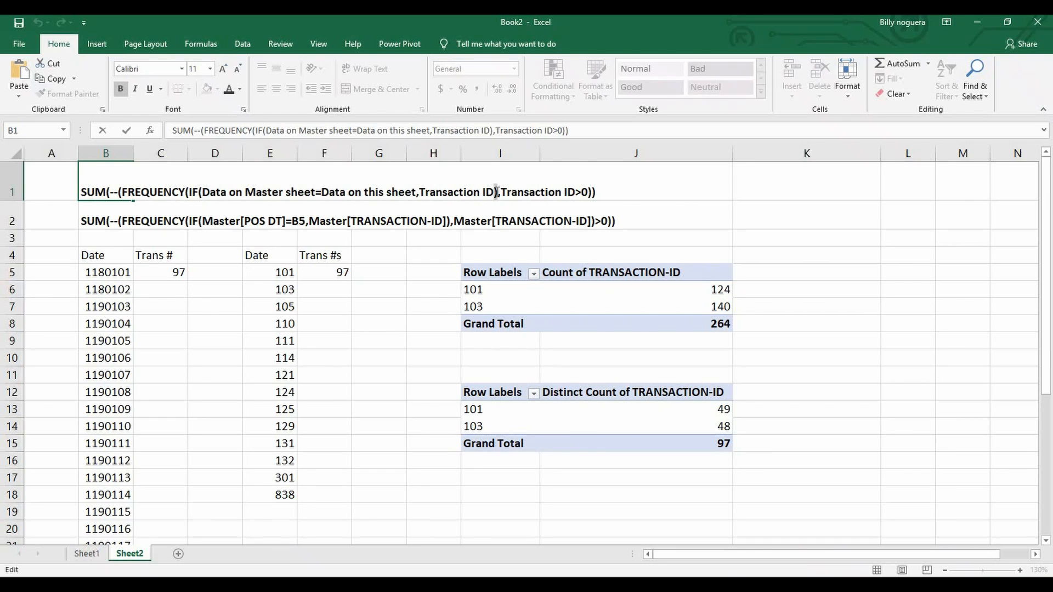
drag(497, 192, 421, 192)
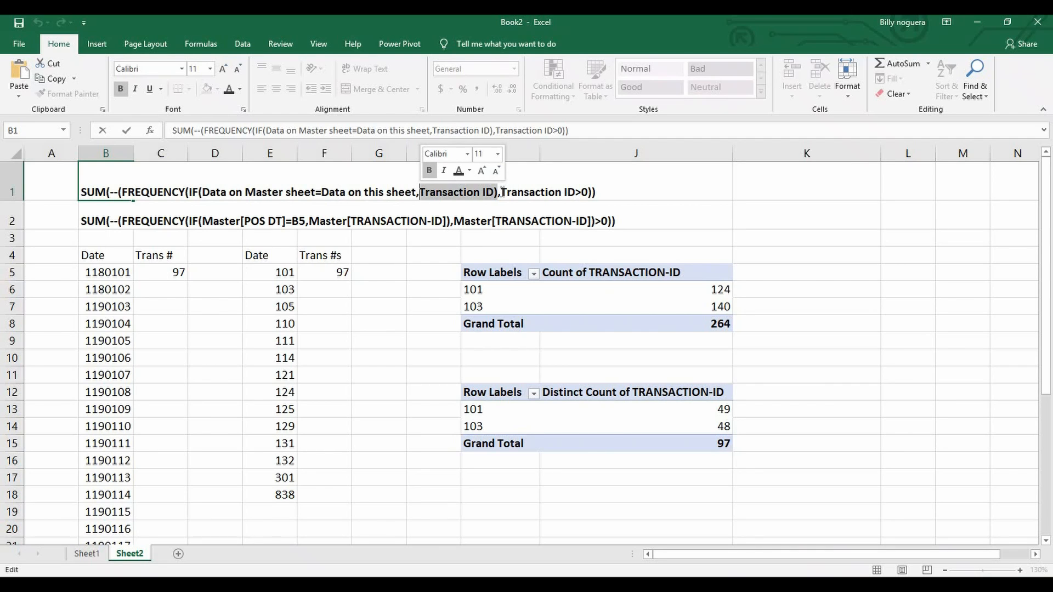
drag(502, 192, 575, 192)
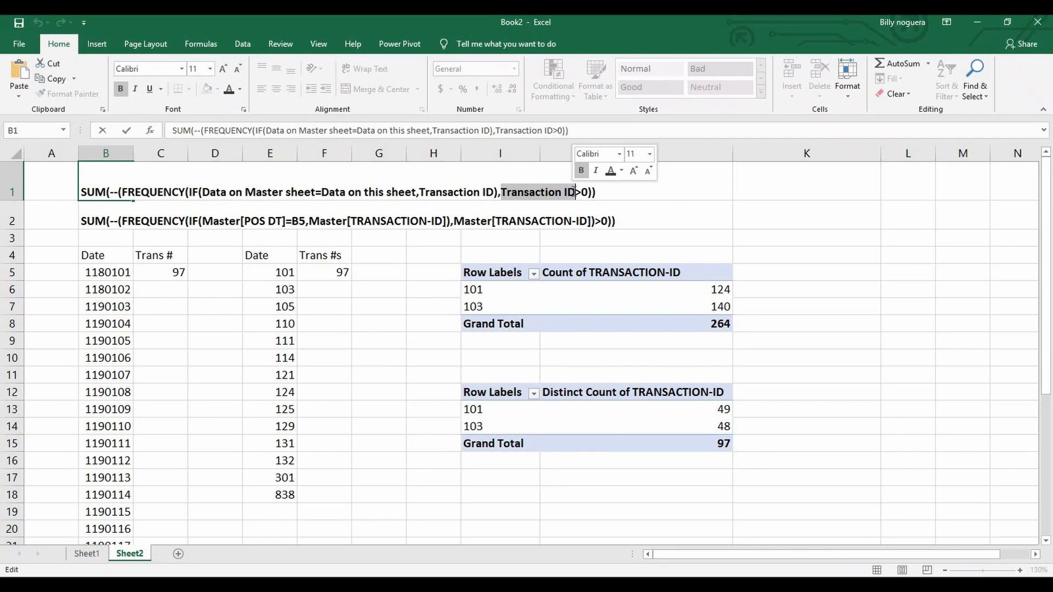
click(117, 221)
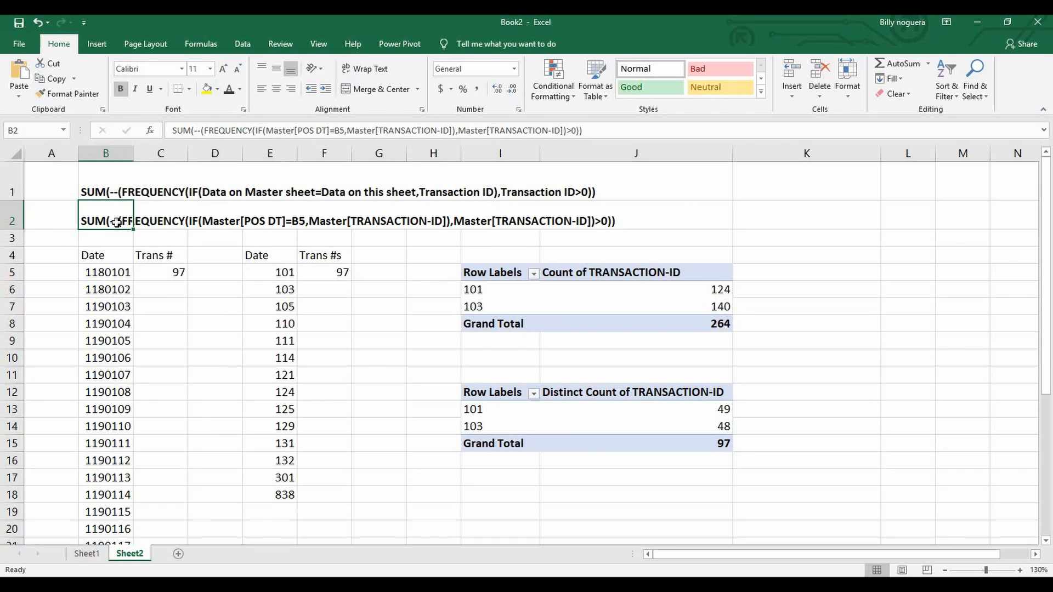
- Inspect the example formula in B2 and check the name of the data table on Sheet1
double_click(117, 222)
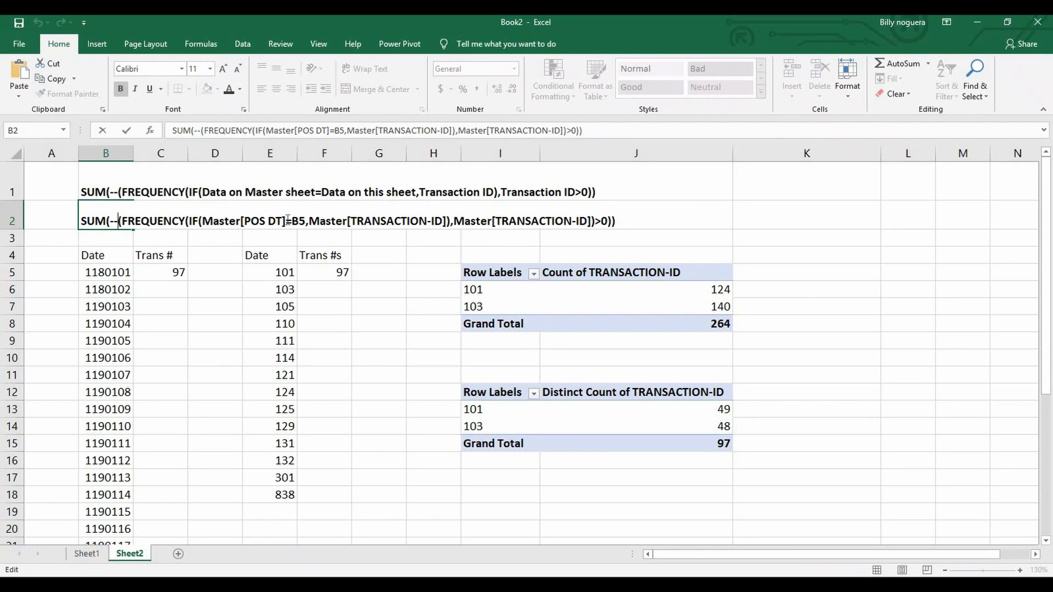
click(84, 552)
click(111, 214)
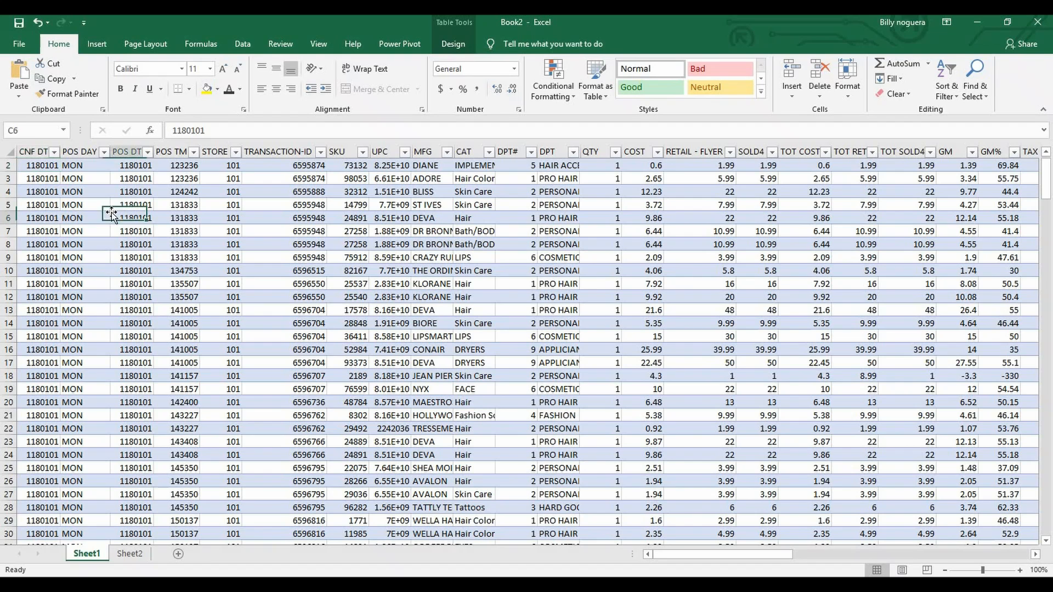
scroll(111, 214, up, 1)
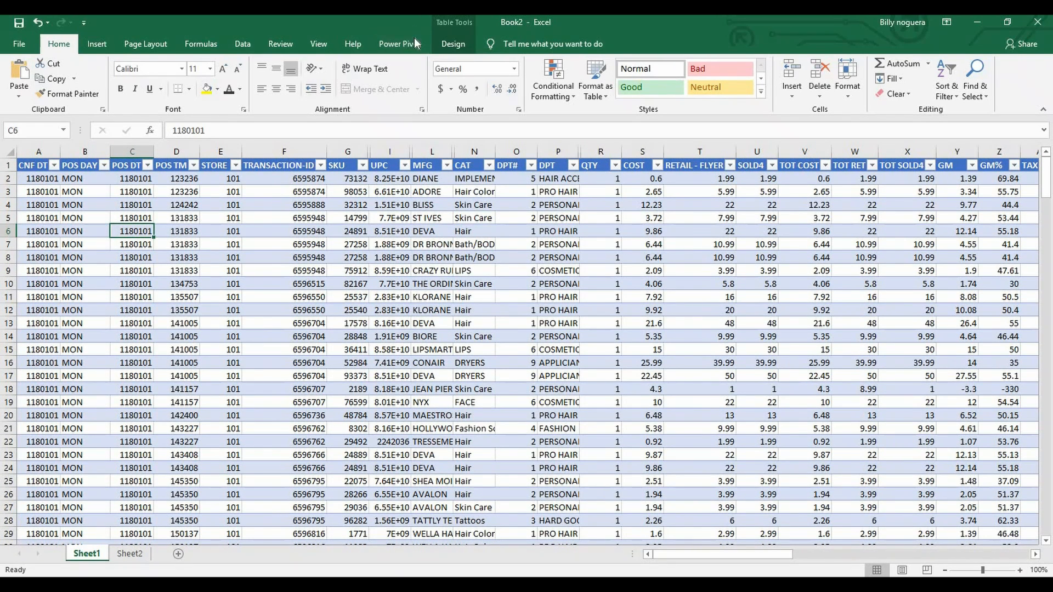
click(461, 42)
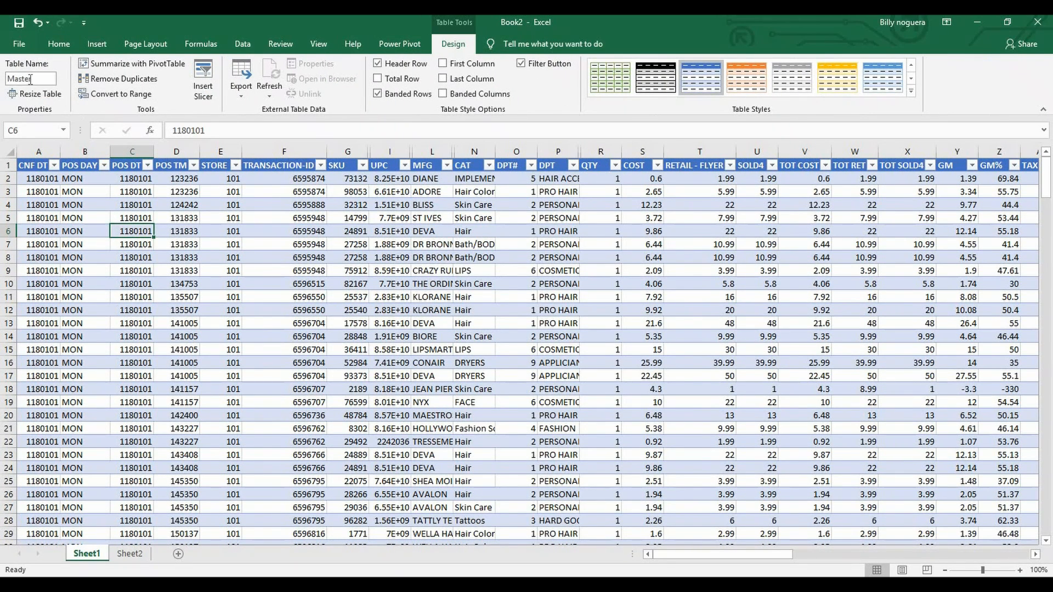
click(38, 79)
click(164, 208)
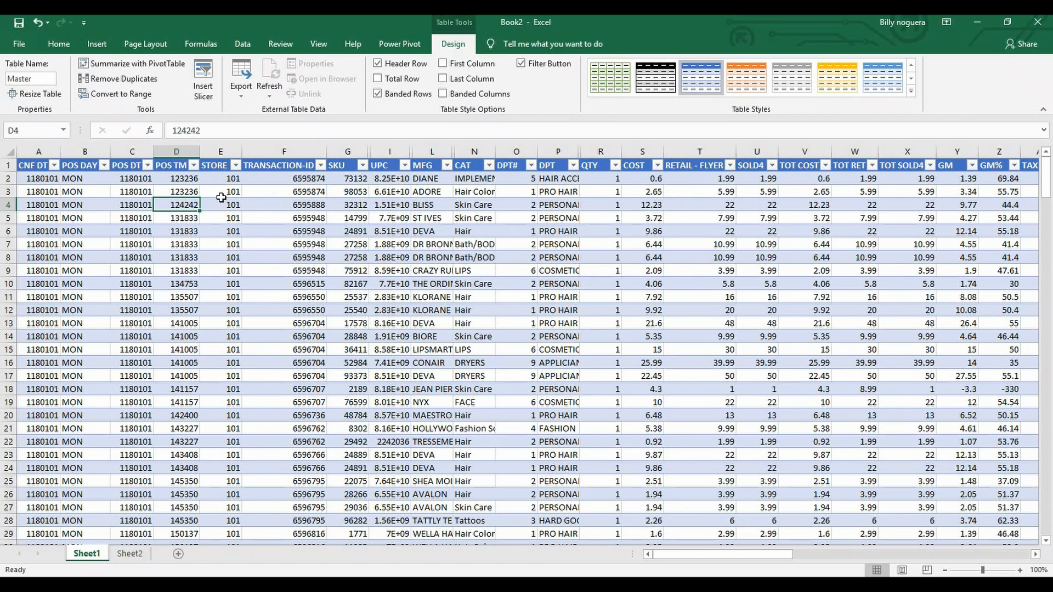
- Select the STORE and TRANSACTION-ID columns of the Master table in turn to review the data they hold
click(222, 177)
click(221, 157)
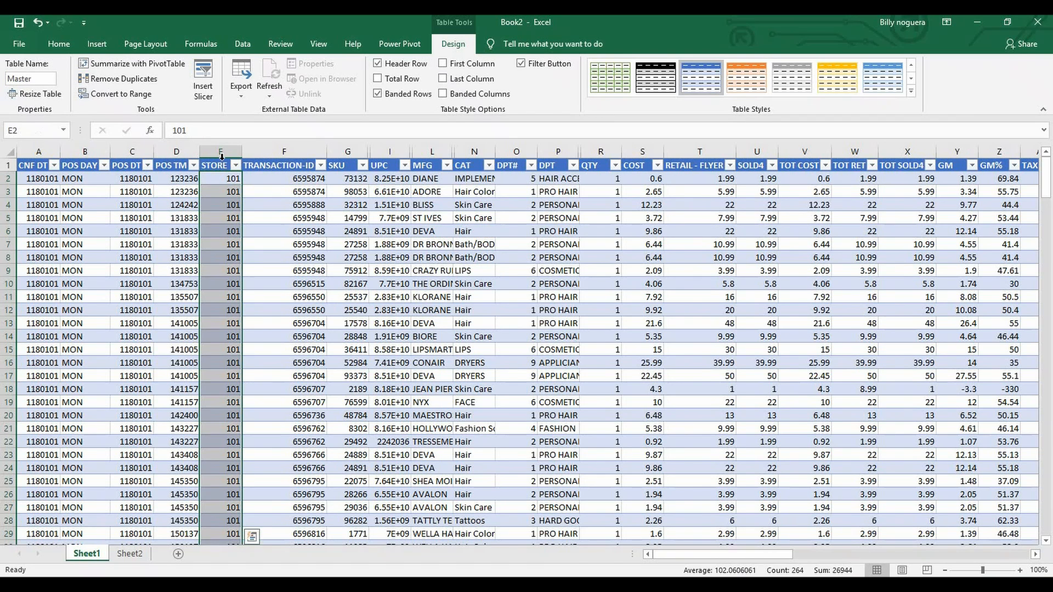
key(ctrl+a)
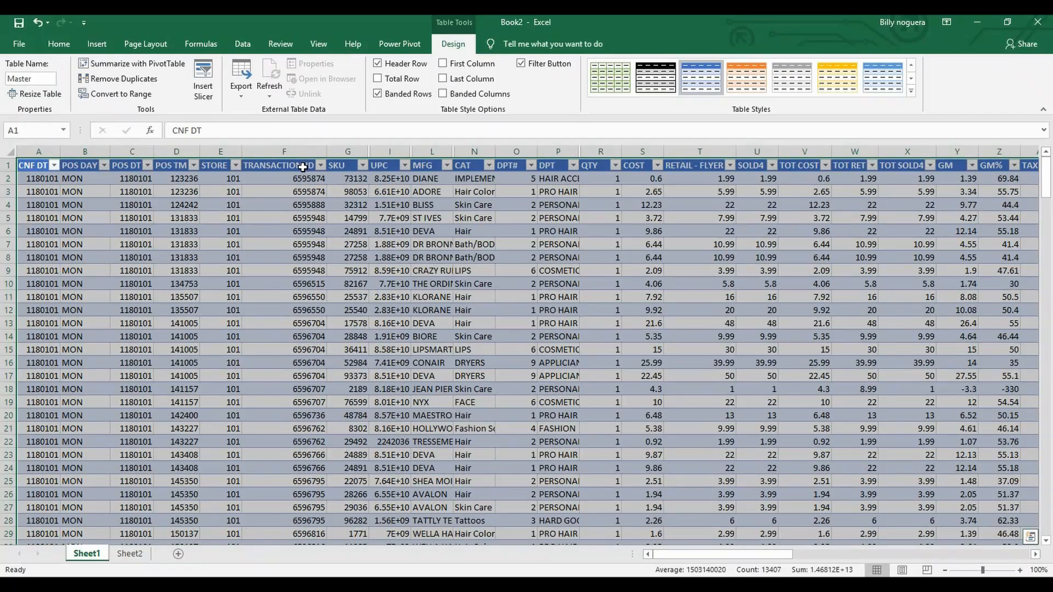
click(303, 161)
click(304, 158)
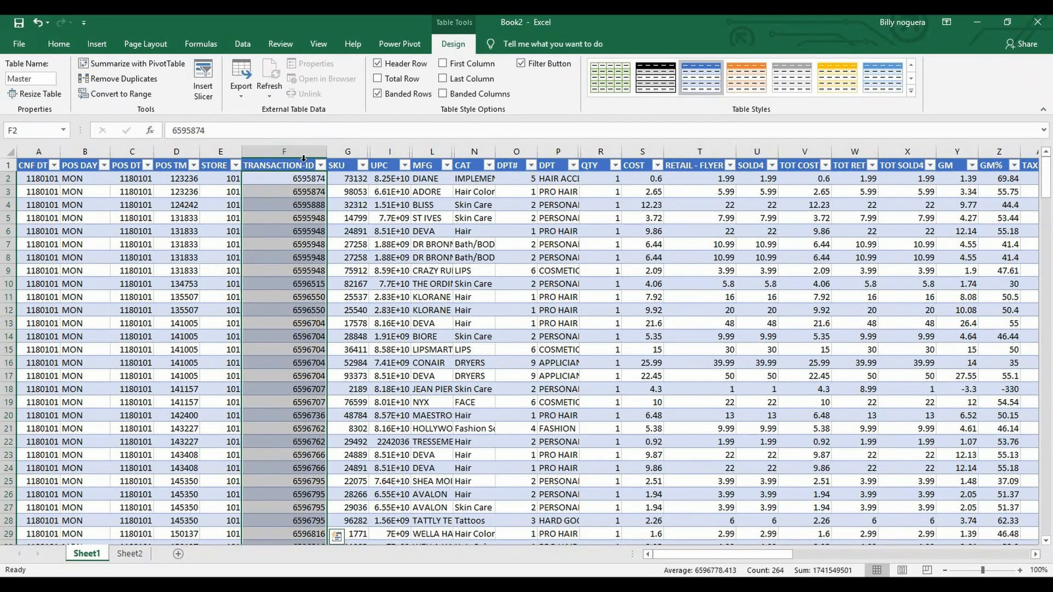
click(225, 181)
- Open the Trans # formula in C5 on Sheet2, review its arguments and re-enter it as an array formula
click(129, 554)
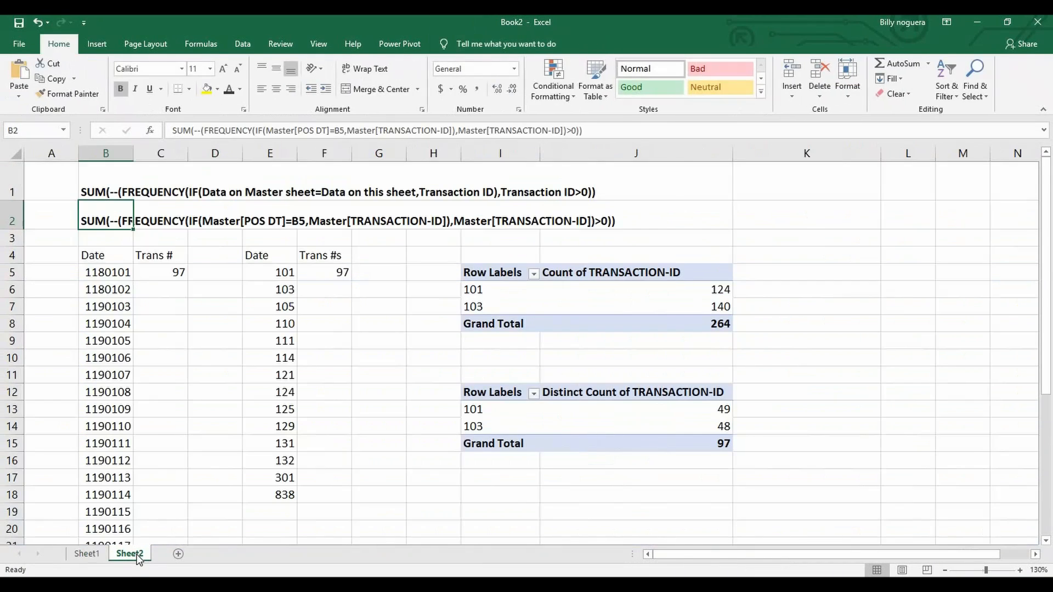
double_click(166, 276)
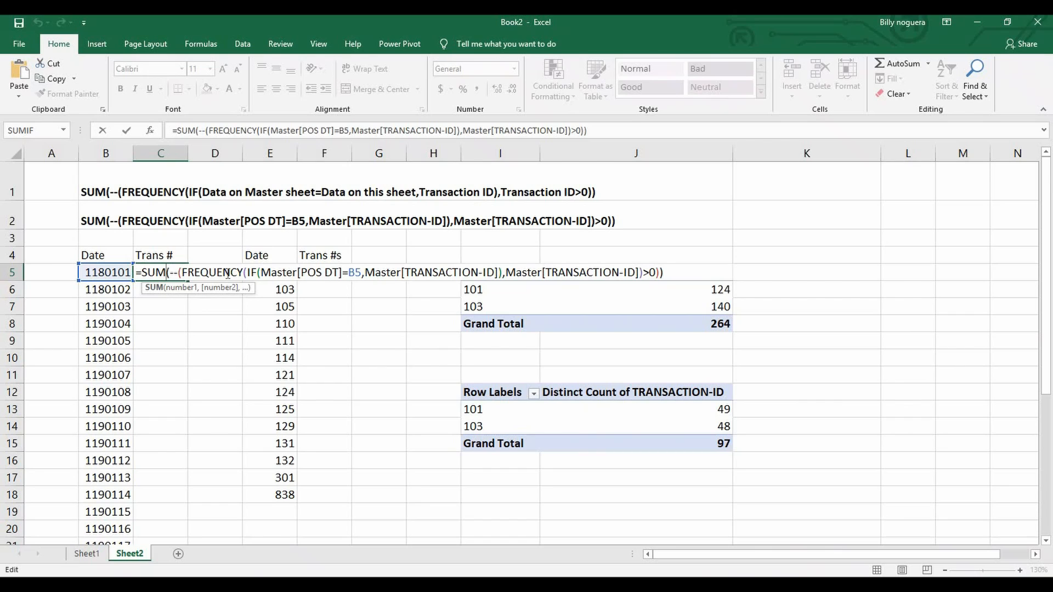
click(294, 271)
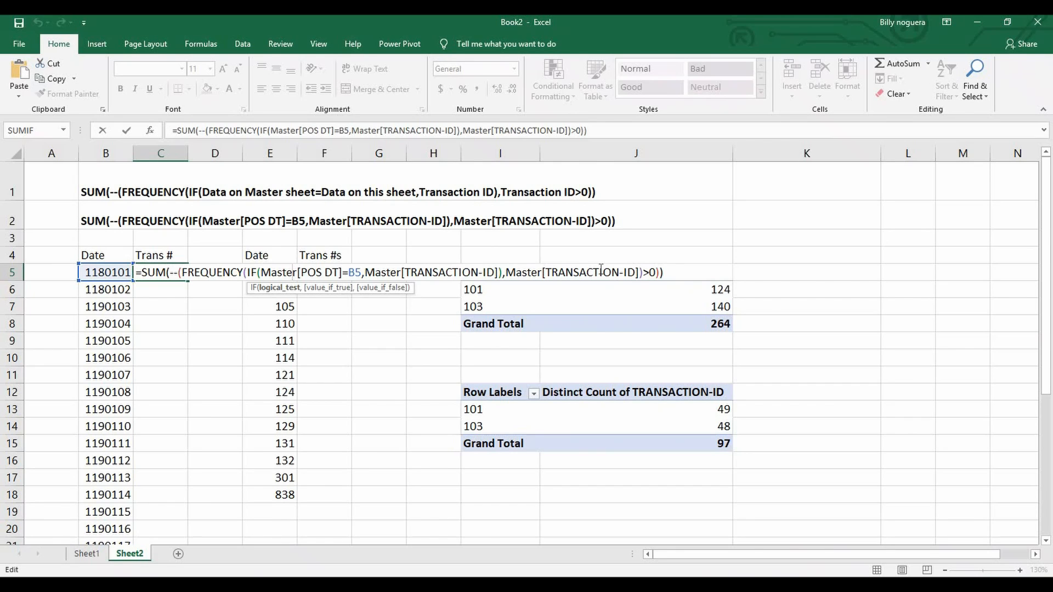
key(ctrl+shift+Return)
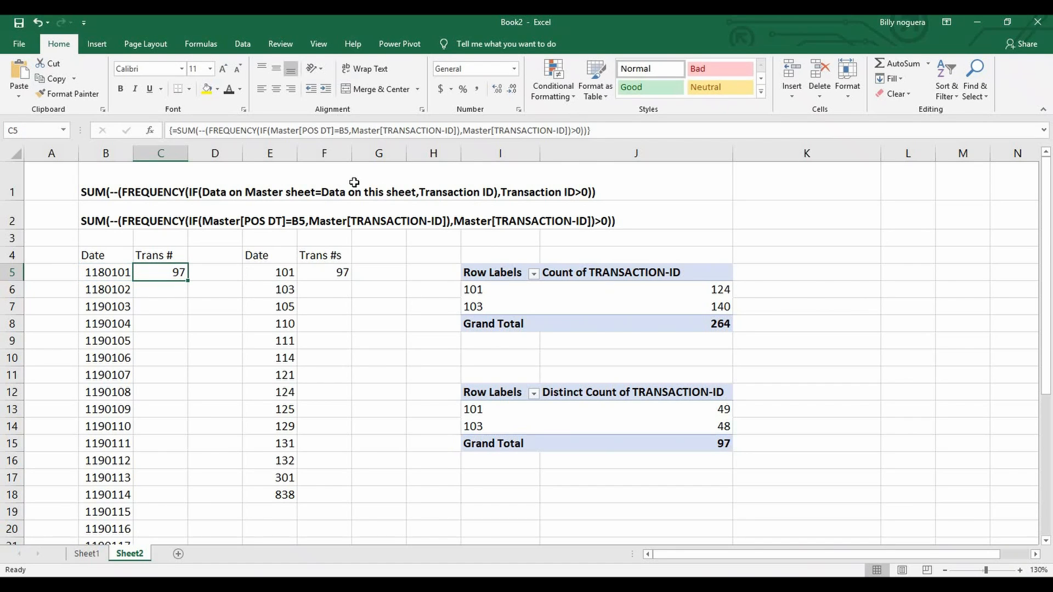
- Copy the formula pattern text from B1 and paste it after an equals sign in C6, leaving the cell open for editing
click(102, 192)
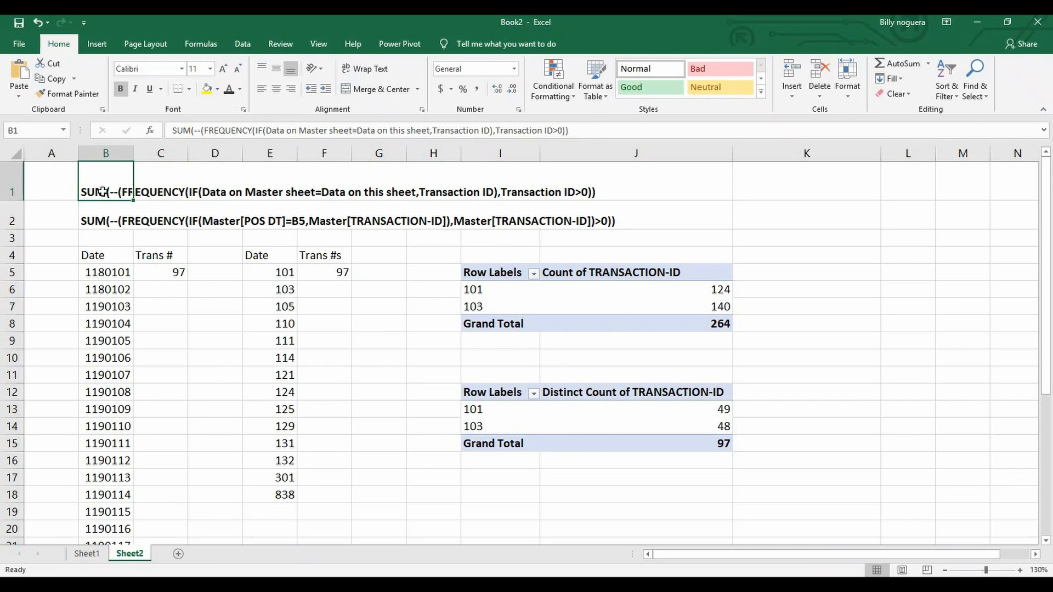
double_click(83, 192)
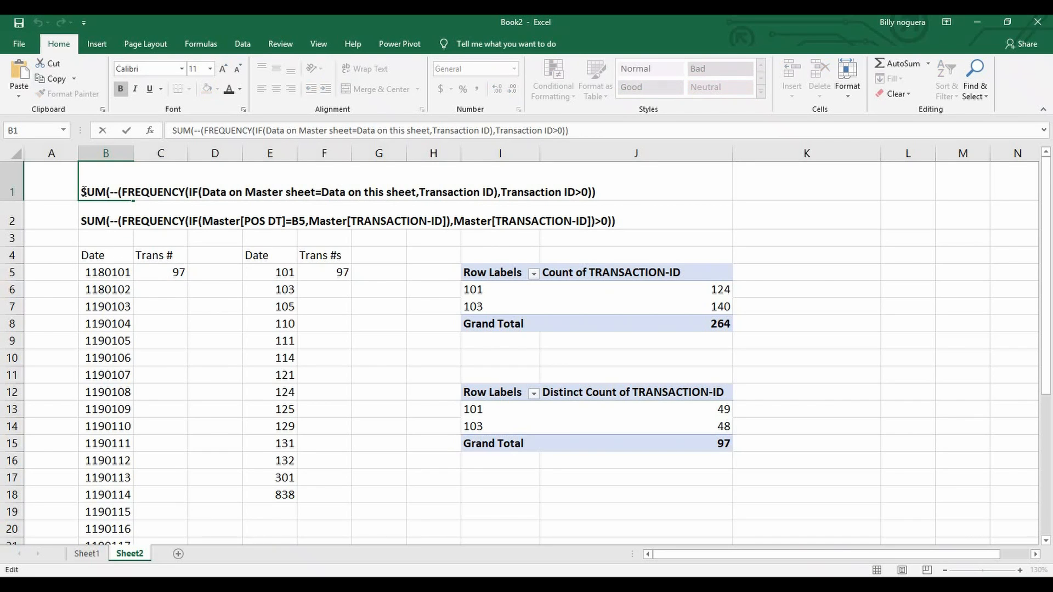
drag(82, 191, 608, 194)
key(ctrl+c)
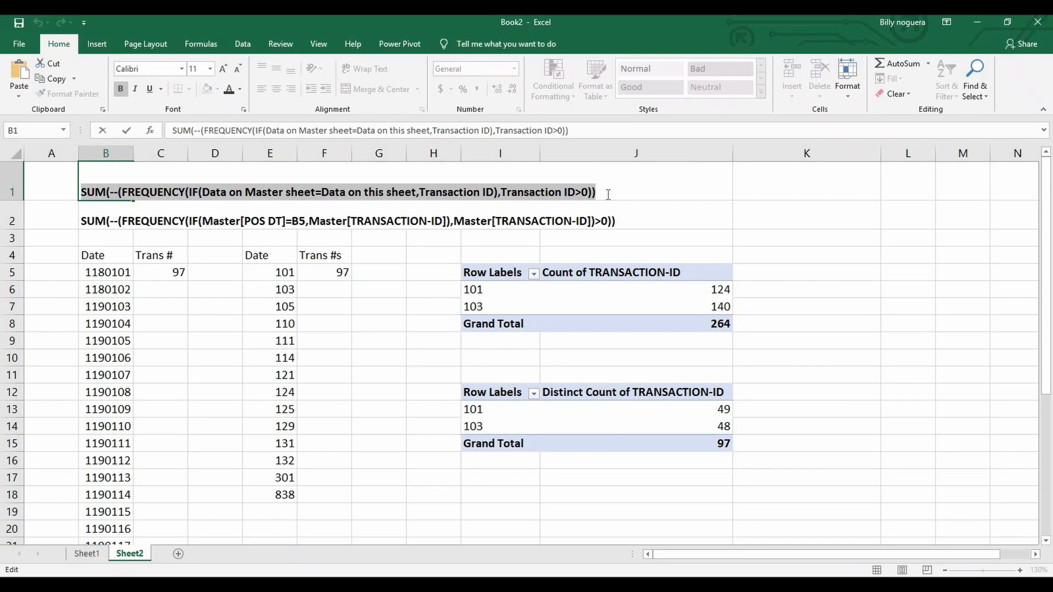
key(Return)
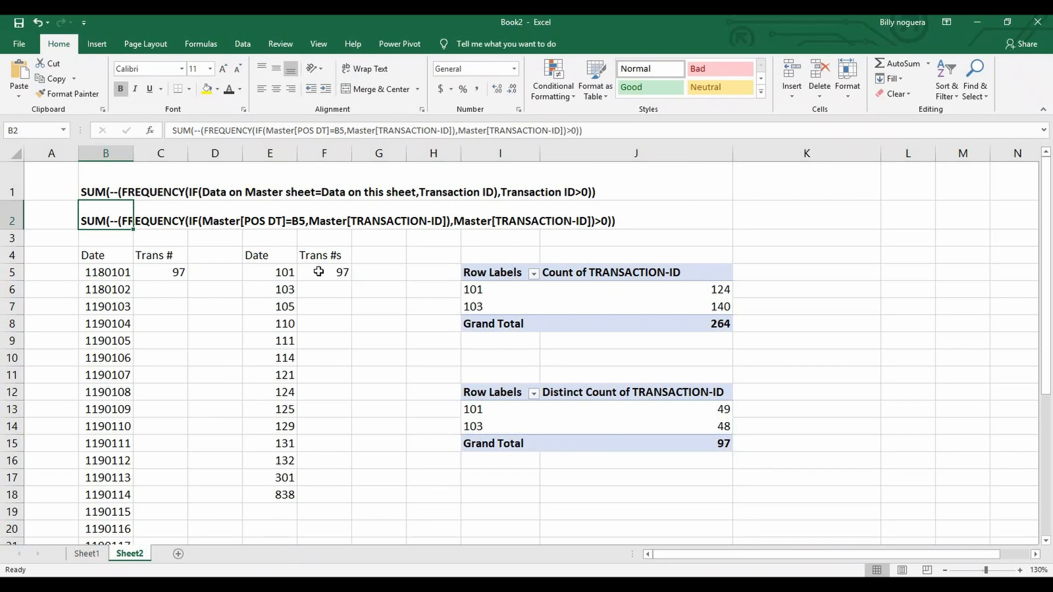
double_click(171, 290)
text(=)
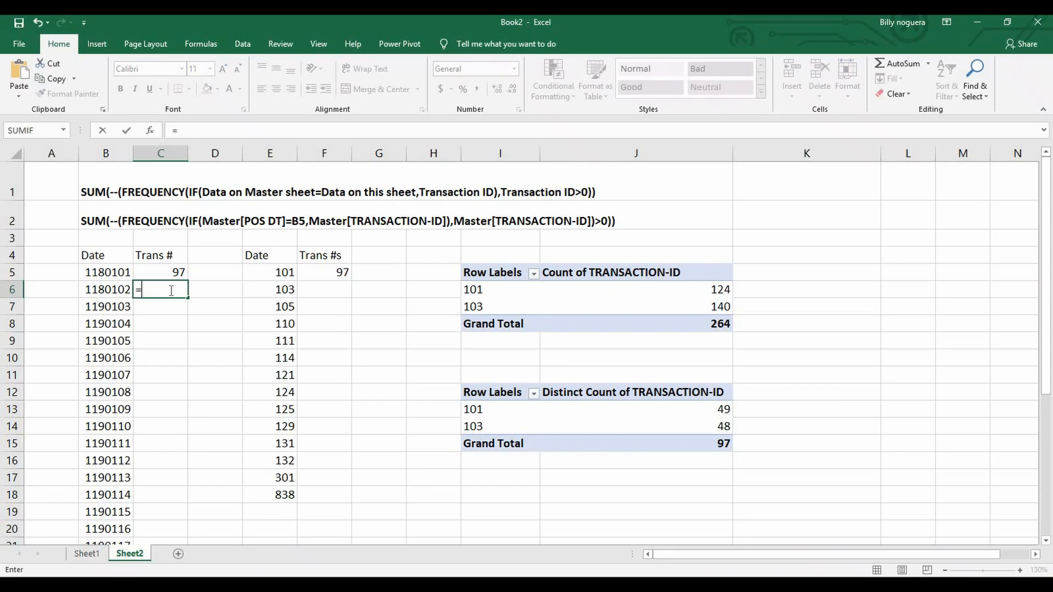
key(ctrl+v)
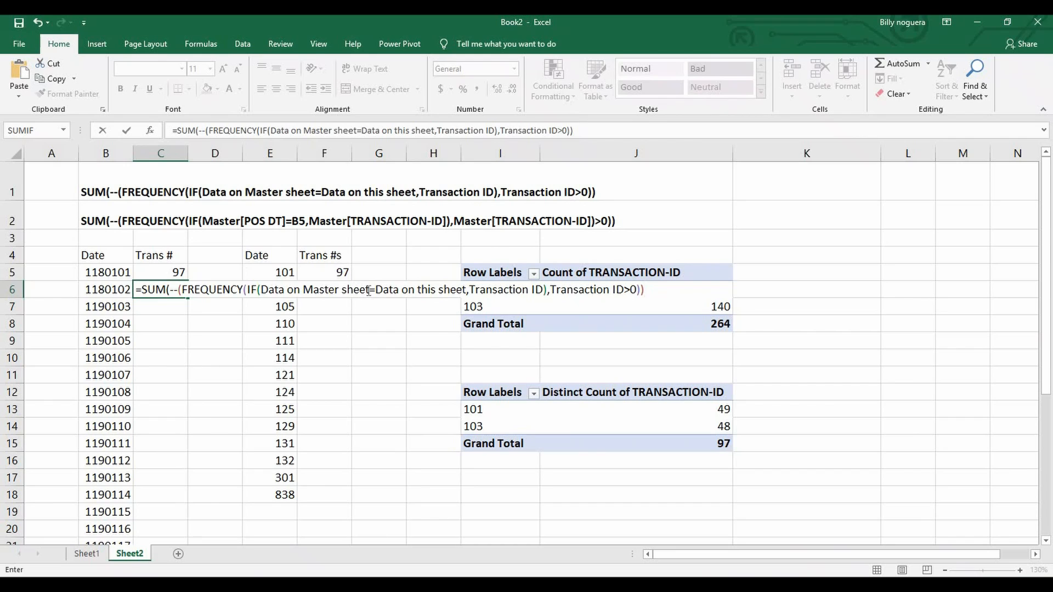
- Replace "Data on Master sheet" in the C6 formula with the Master table's POS DT column, Master[POS DT]
drag(372, 291, 263, 286)
key(BackSpace)
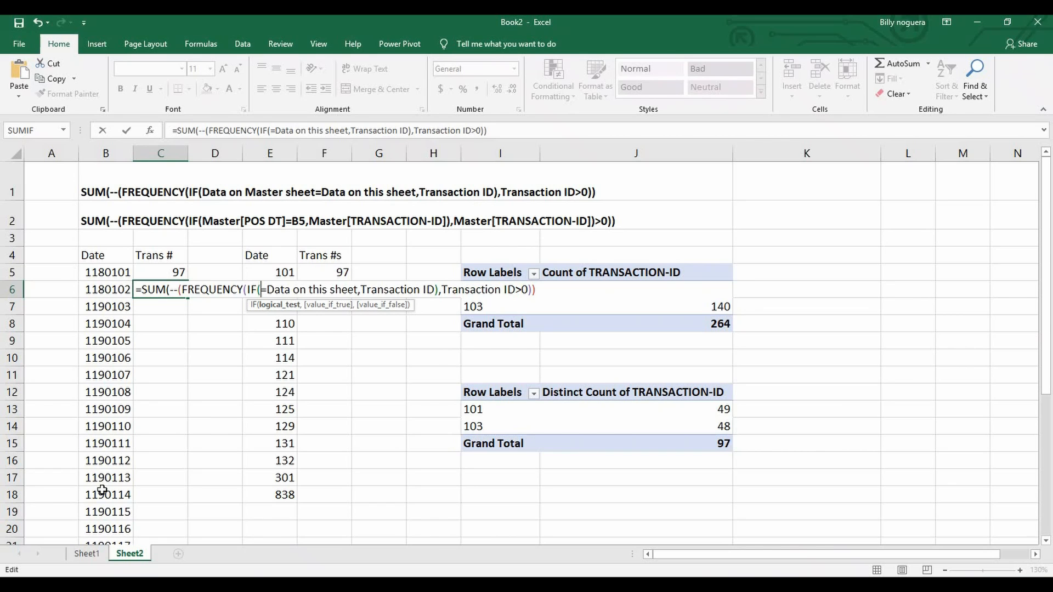
click(92, 554)
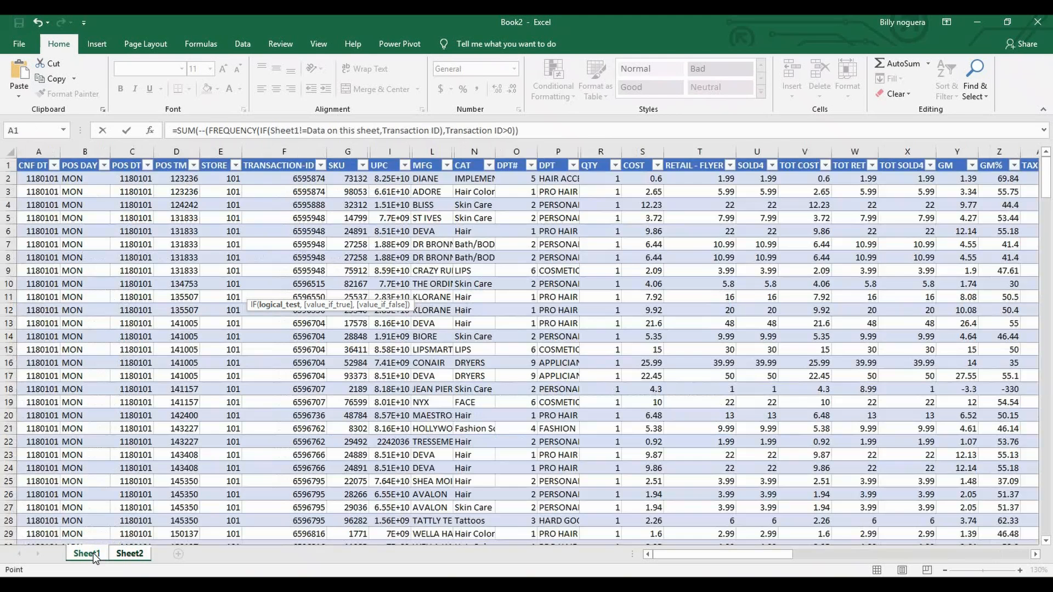
click(130, 158)
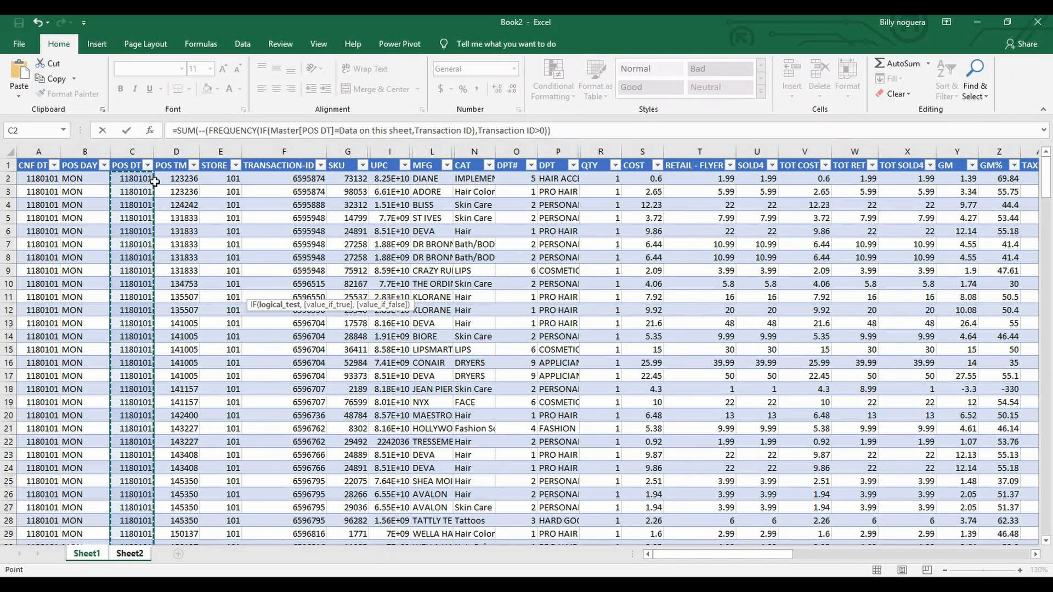
- Replace "Data on this sheet" in the C6 formula with a reference to the date in Sheet2!B6
click(340, 130)
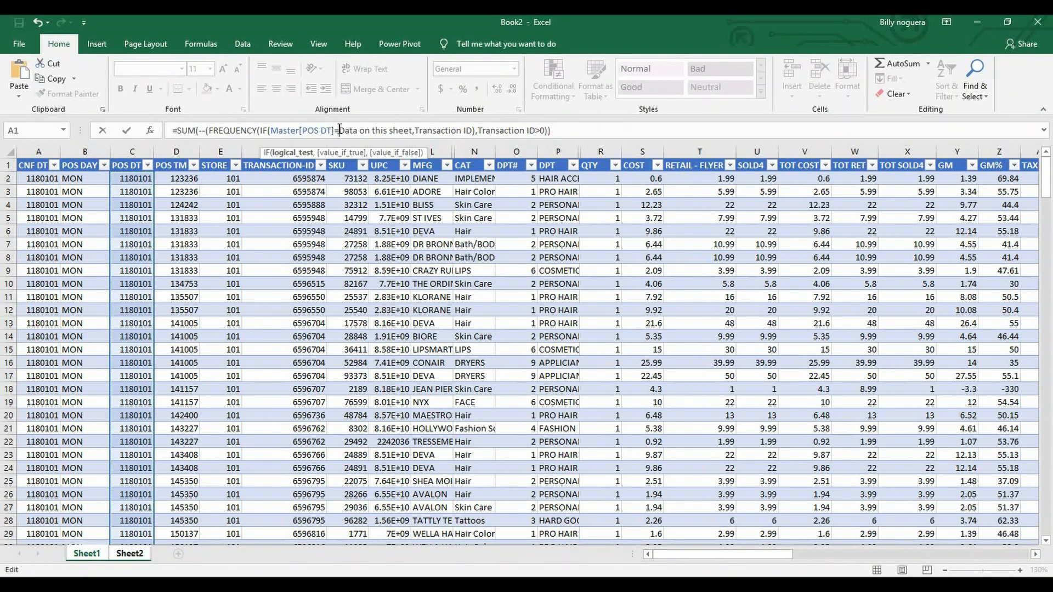
drag(339, 131, 411, 132)
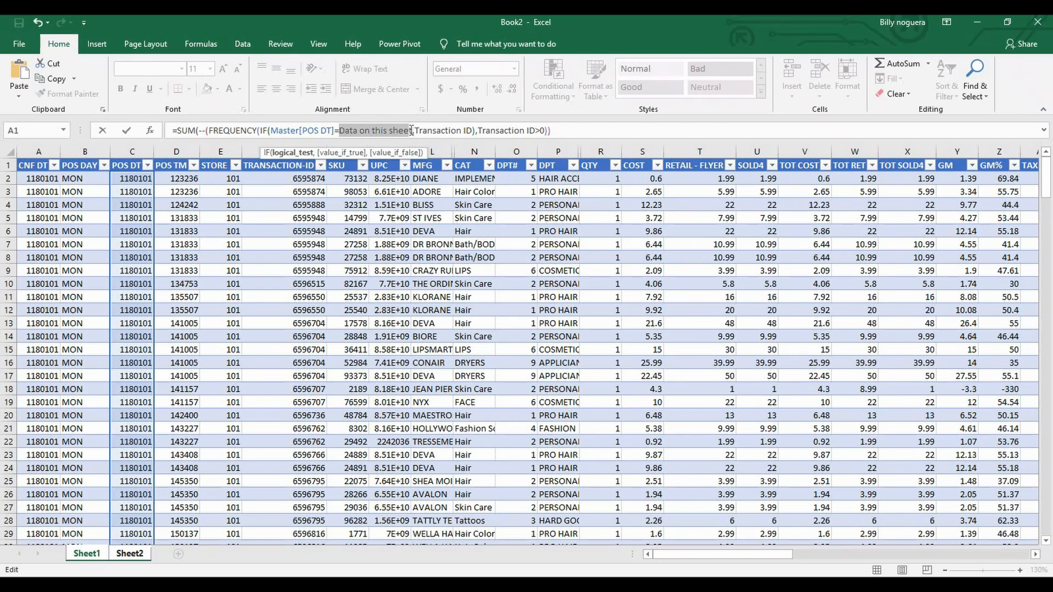
key(Delete)
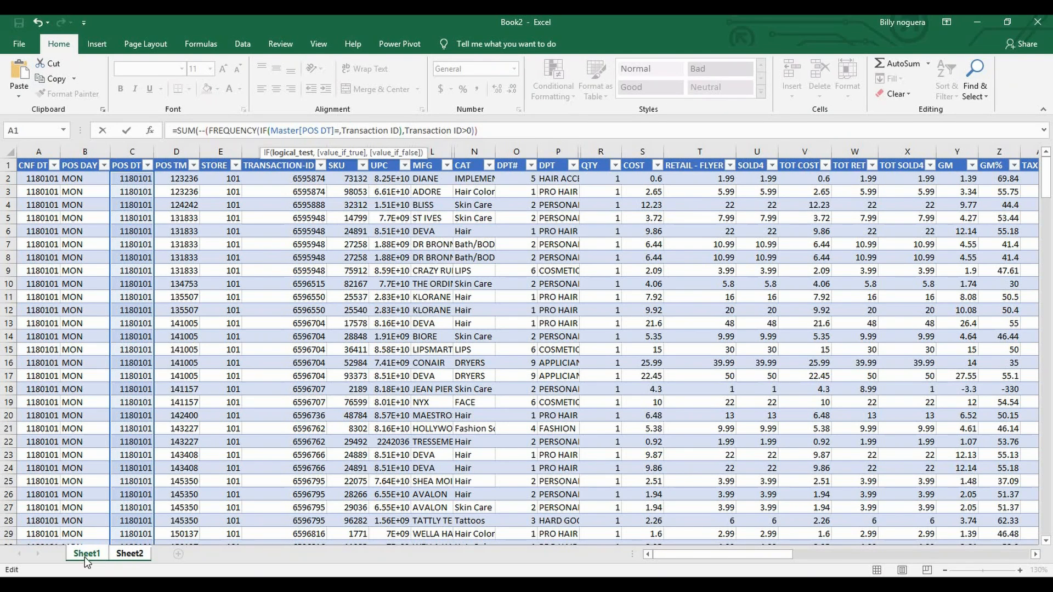
click(131, 553)
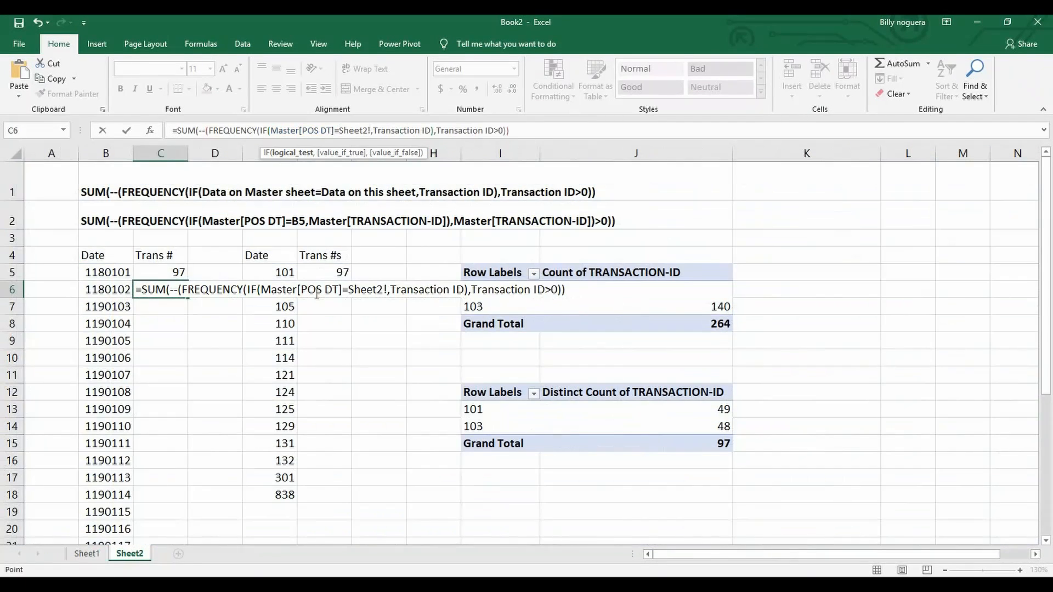
key(BackSpace)
key(BackSpace)
key(BackSpace)
key(BackSpace)
key(BackSpace)
key(BackSpace)
key(BackSpace)
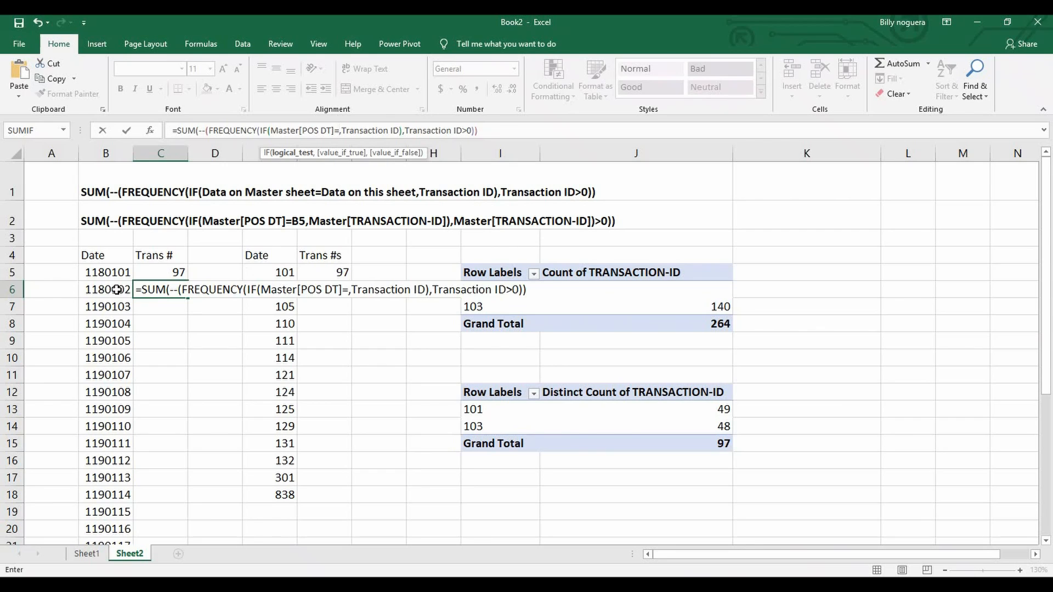
click(117, 290)
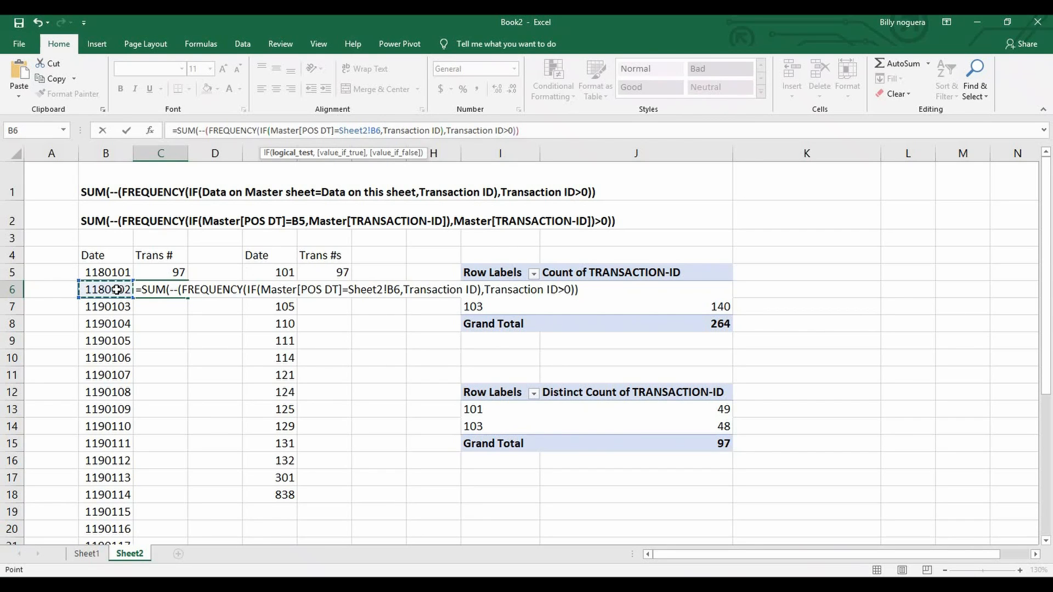
- Replace the IF's "Transaction ID" placeholder in the C6 formula with the column reference Master[TRANSACTION-ID]
click(393, 131)
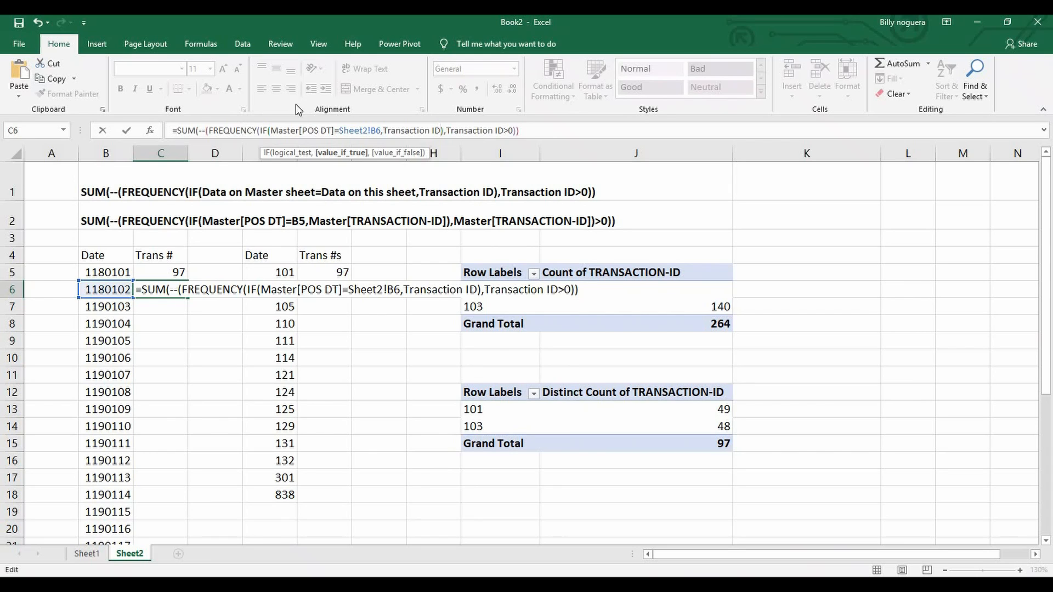
click(445, 130)
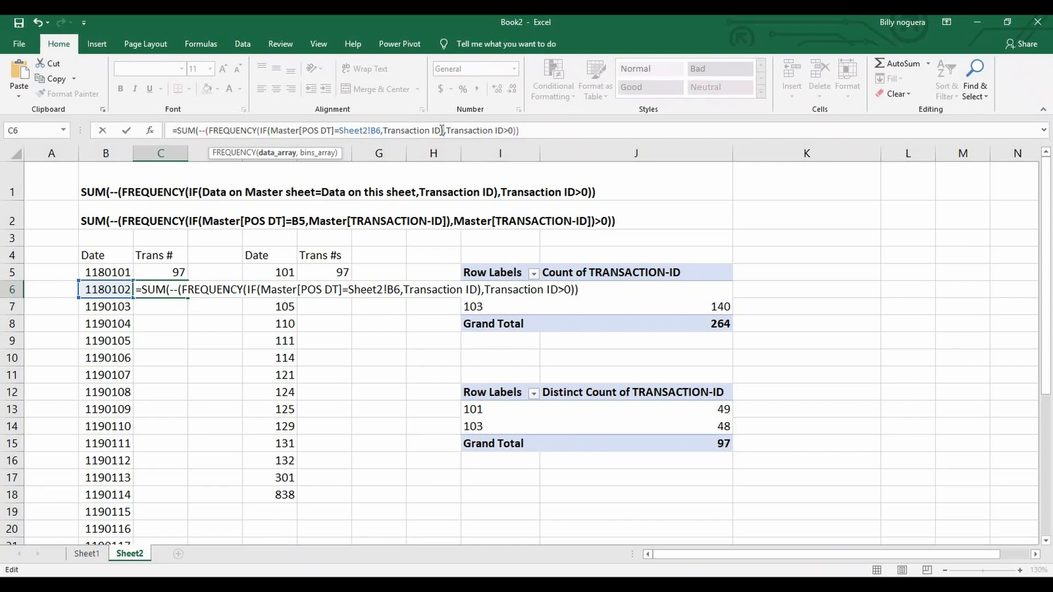
click(443, 130)
drag(440, 130, 385, 136)
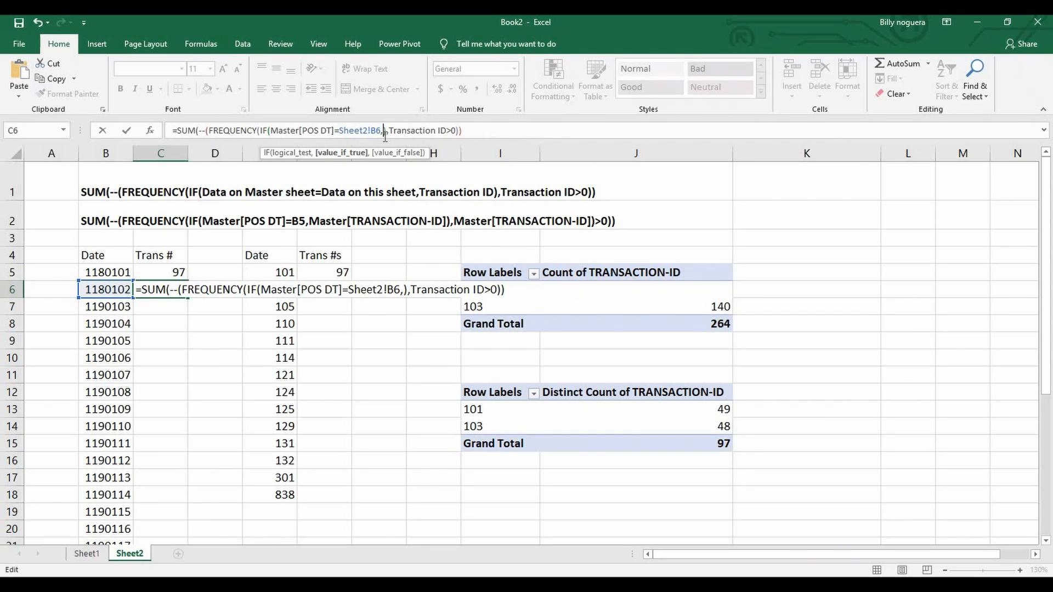
key(Delete)
click(98, 551)
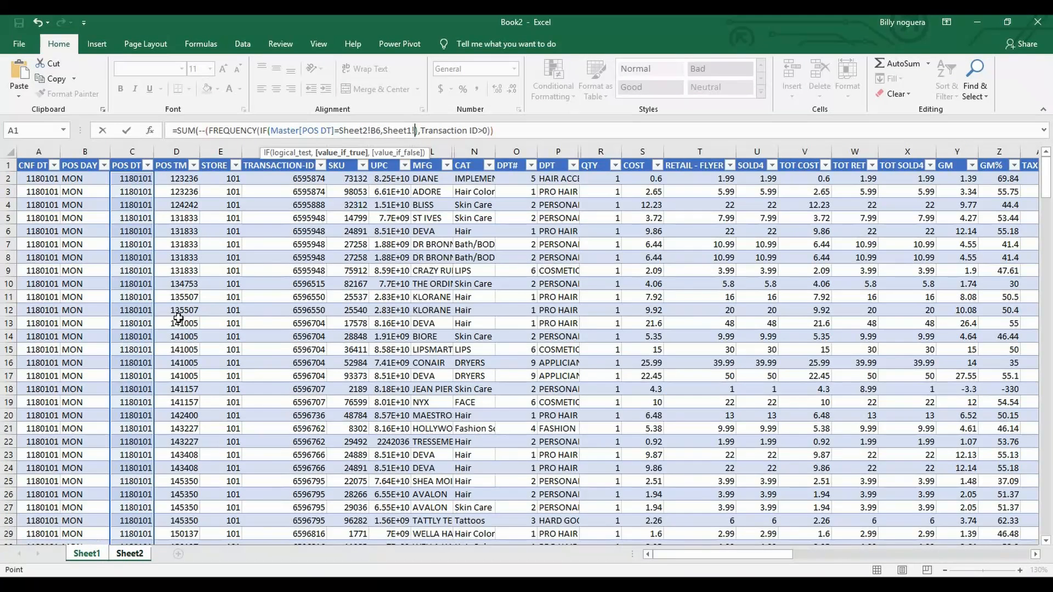
click(300, 159)
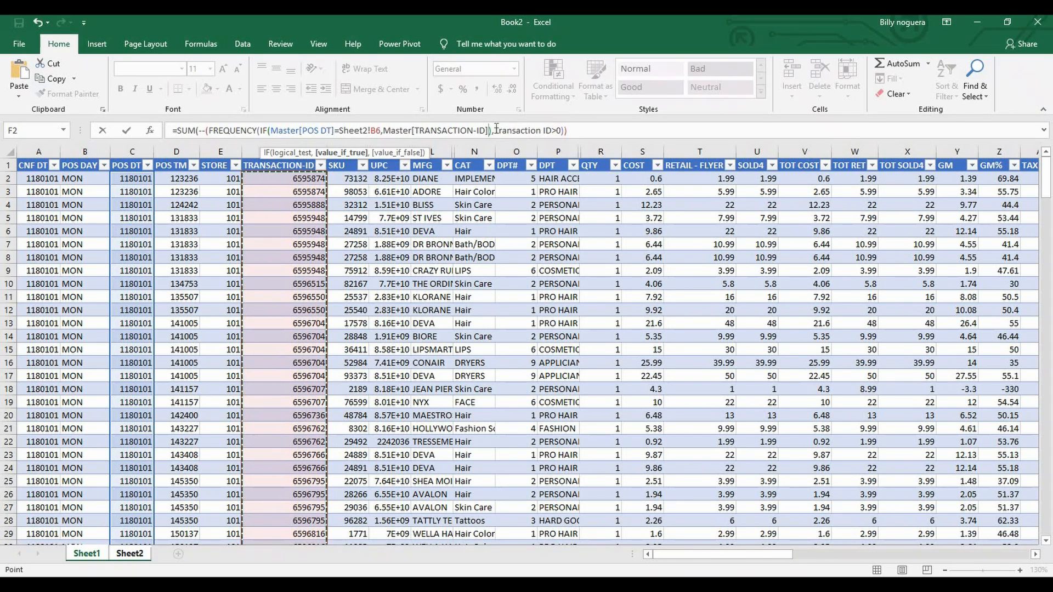
- Replace the final "Transaction ID" placeholder, before >0, with Master[TRANSACTION-ID] as FREQUENCY's bins array
drag(494, 130, 552, 130)
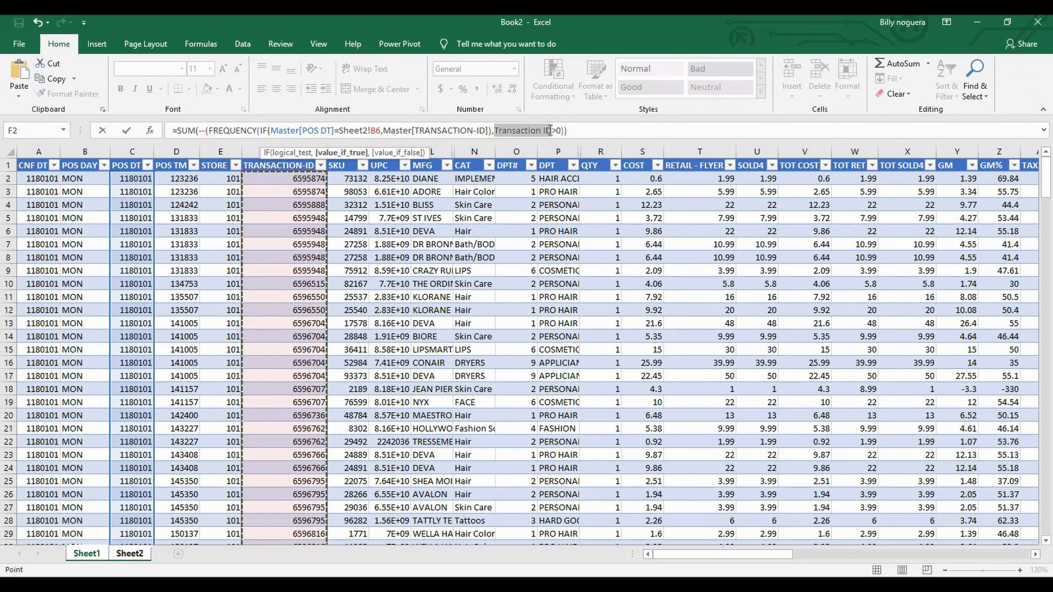
key(Delete)
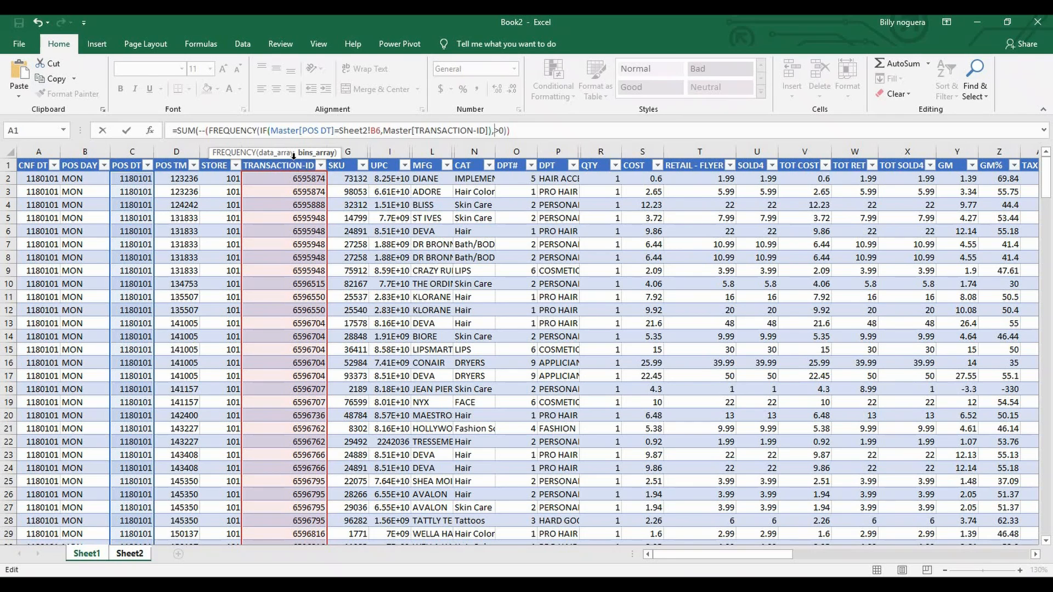
click(293, 157)
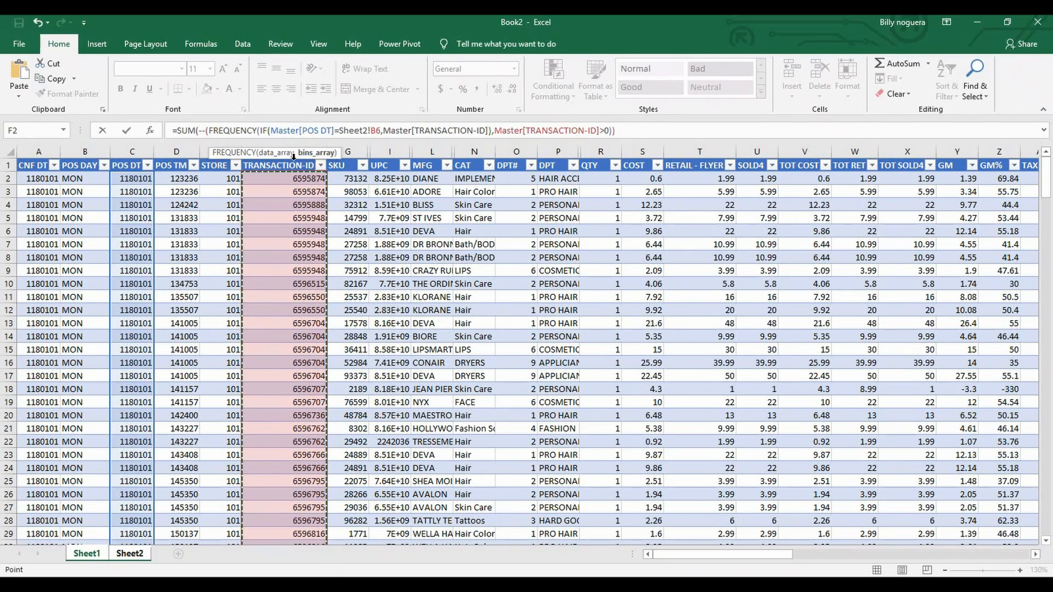
- Add the missing closing parenthesis after the final Master[TRANSACTION-ID], before >0, in the C6 formula and enter it
click(649, 136)
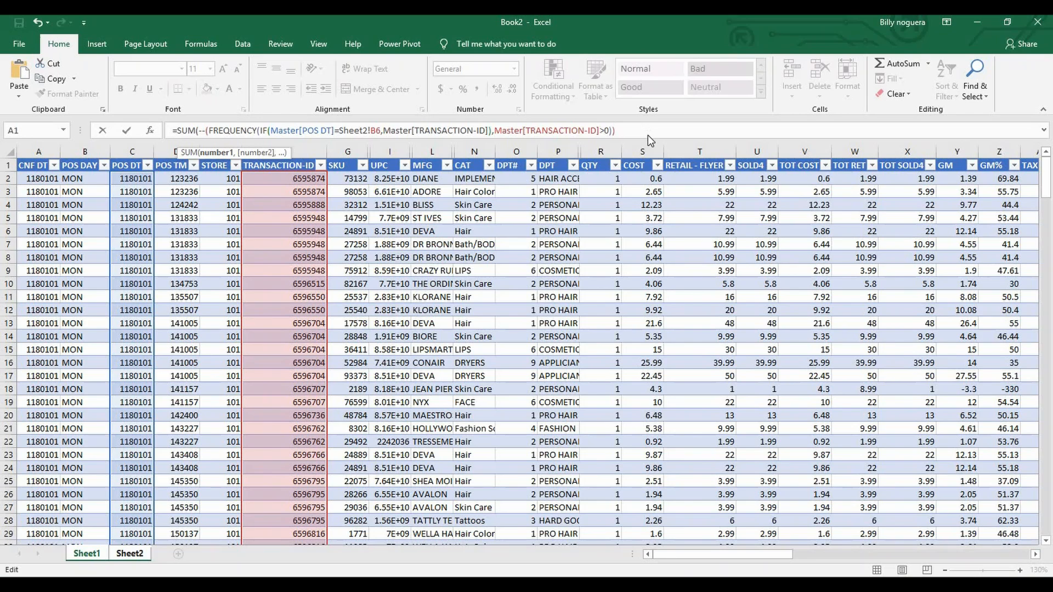
key(Return)
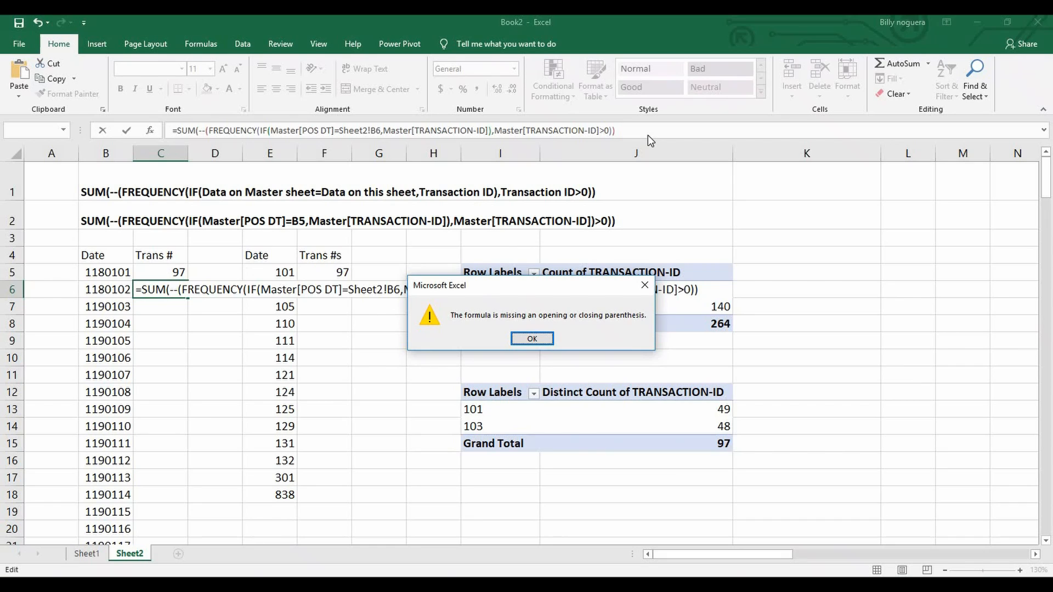
key(Return)
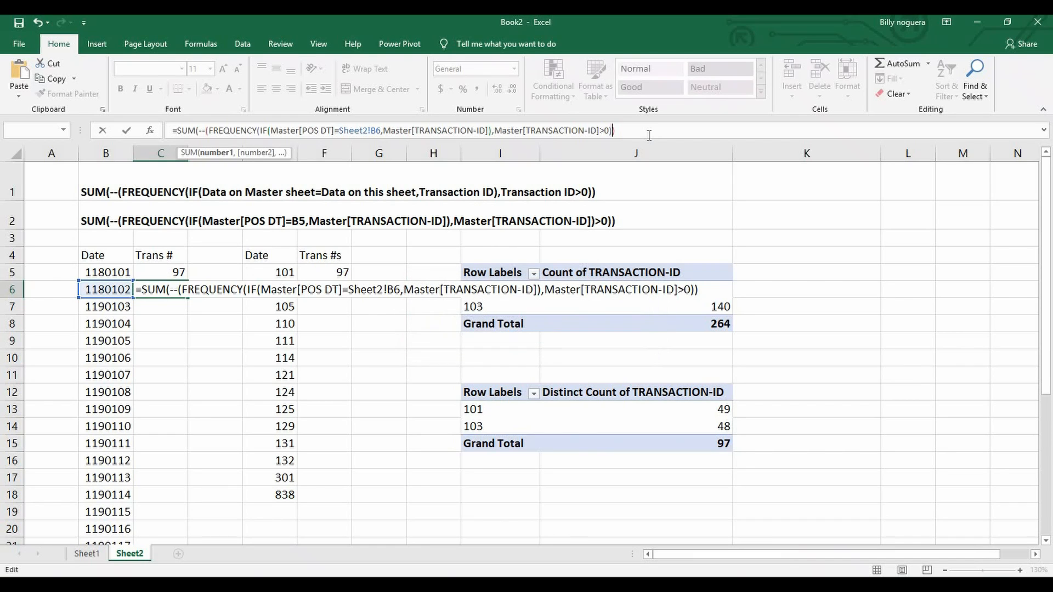
click(601, 130)
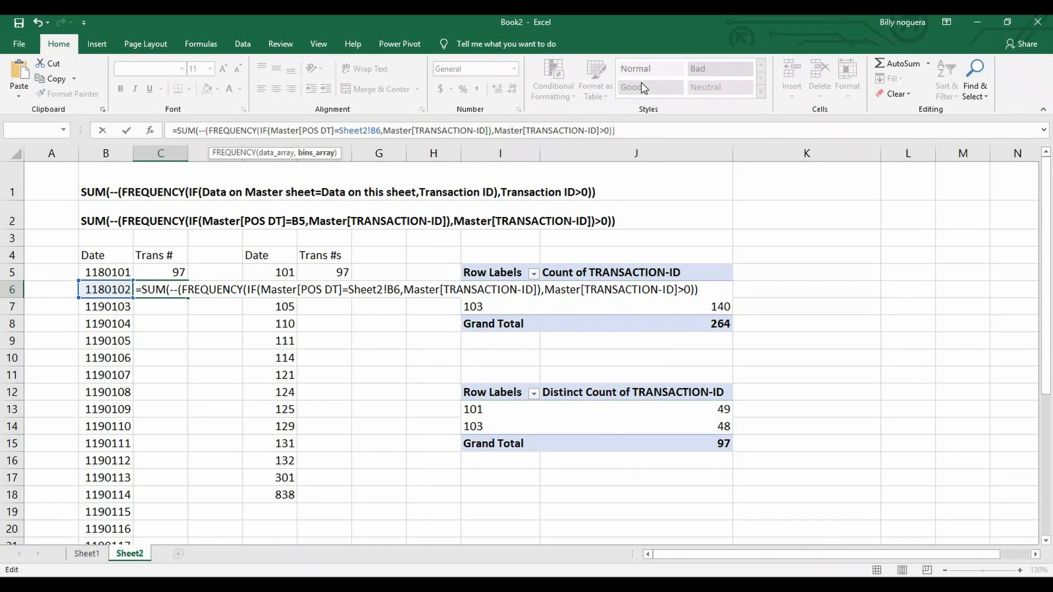
text())
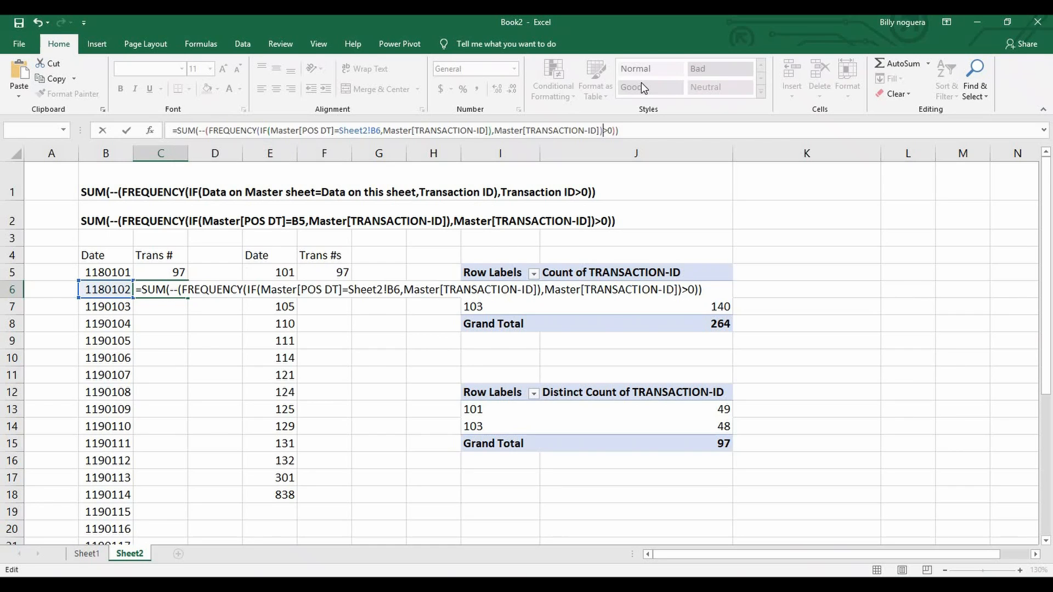
key(Return)
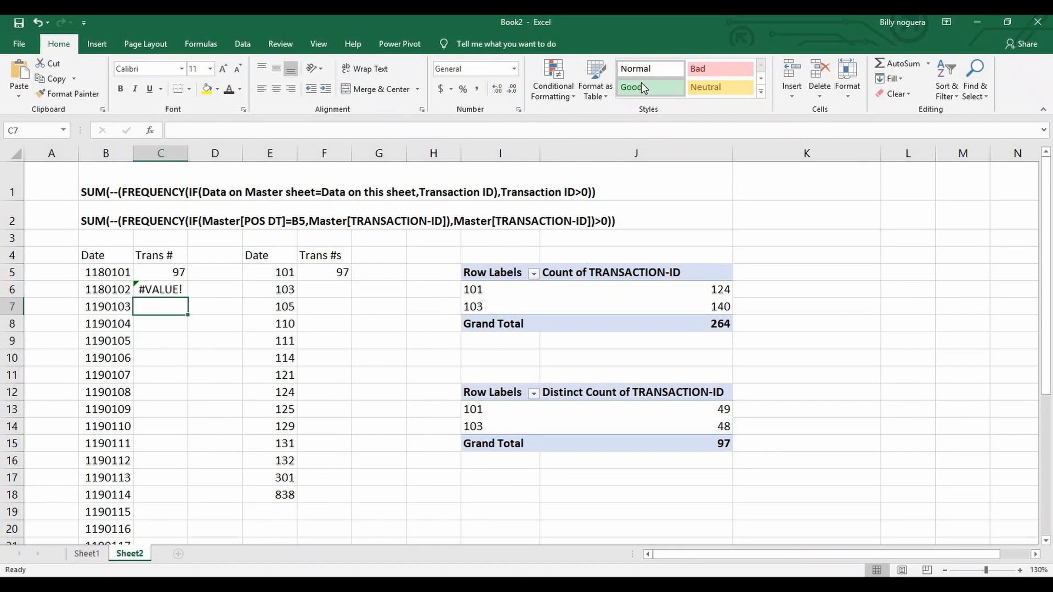
- Re-enter the C6 formula on Sheet2 as an array formula
click(167, 287)
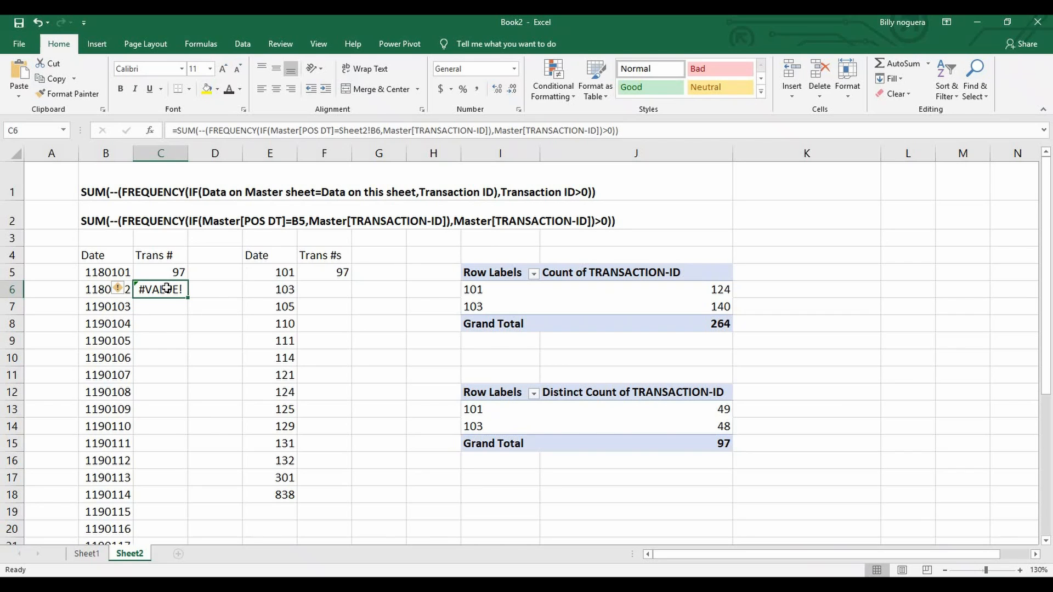
double_click(168, 288)
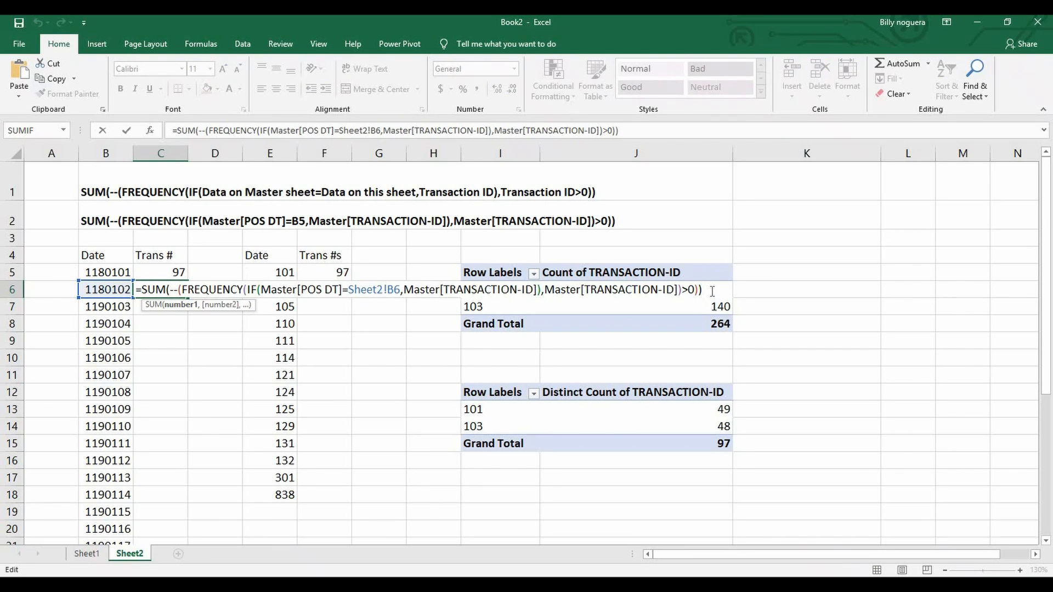
click(712, 291)
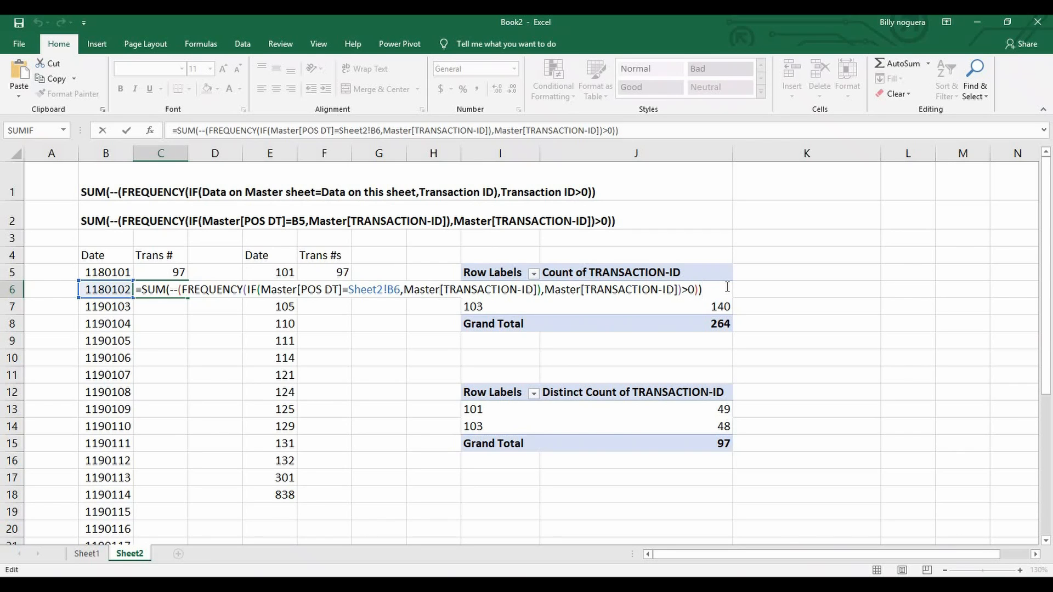
key(ctrl+shift+Return)
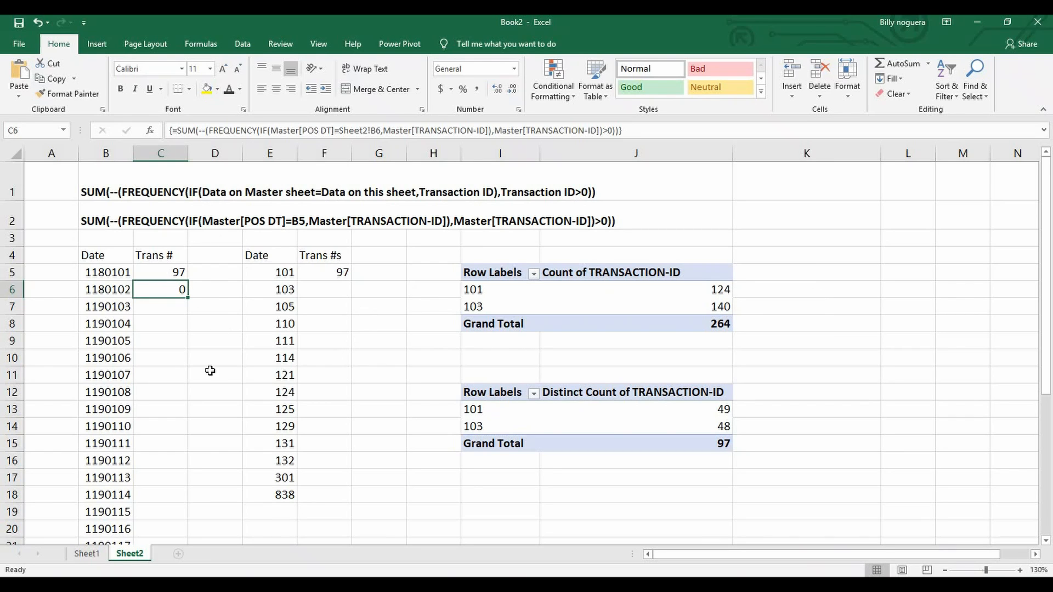
click(119, 290)
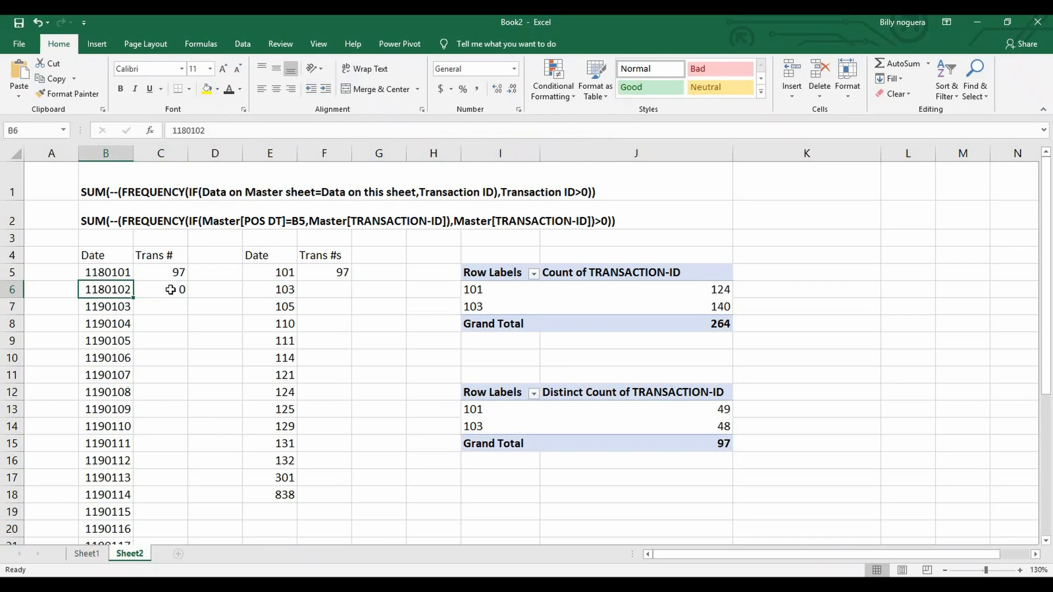
click(168, 290)
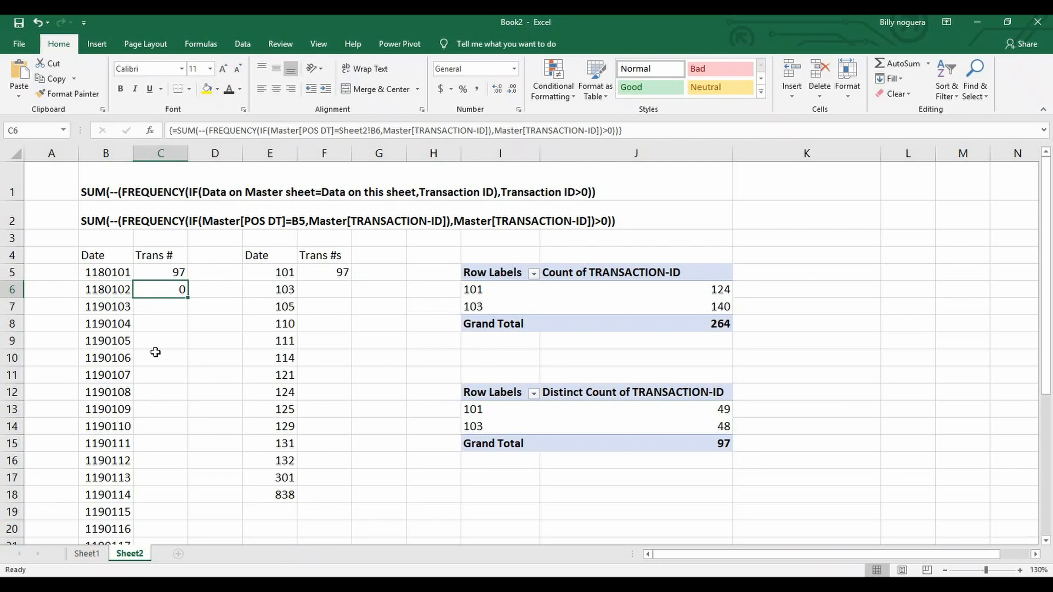
- Review the POS DT dates on Sheet1, set the one in C4 to 1180102, and return to Sheet2
click(85, 554)
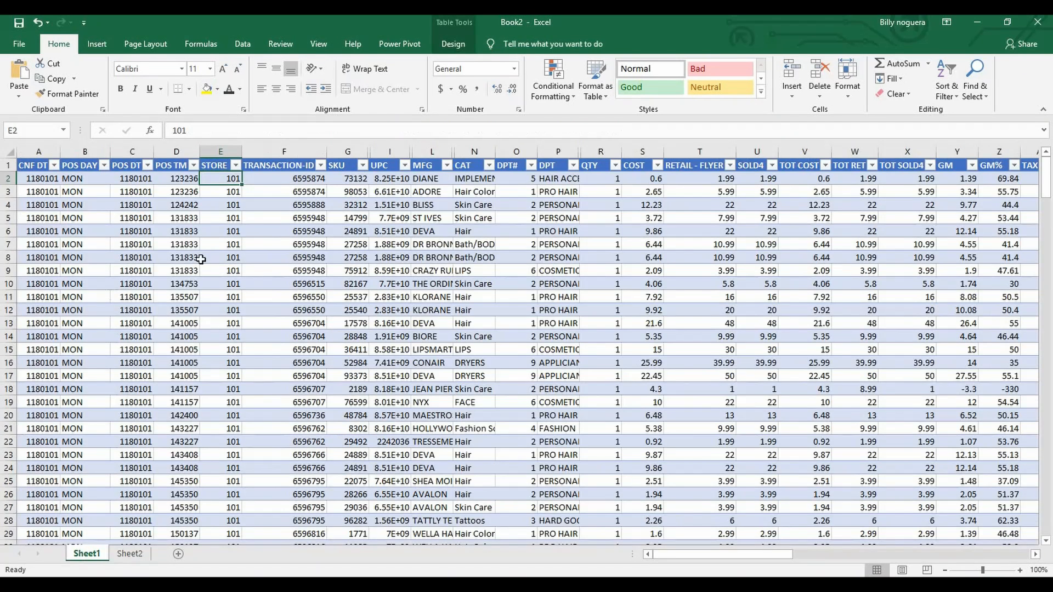
click(145, 221)
key(ctrl+Down)
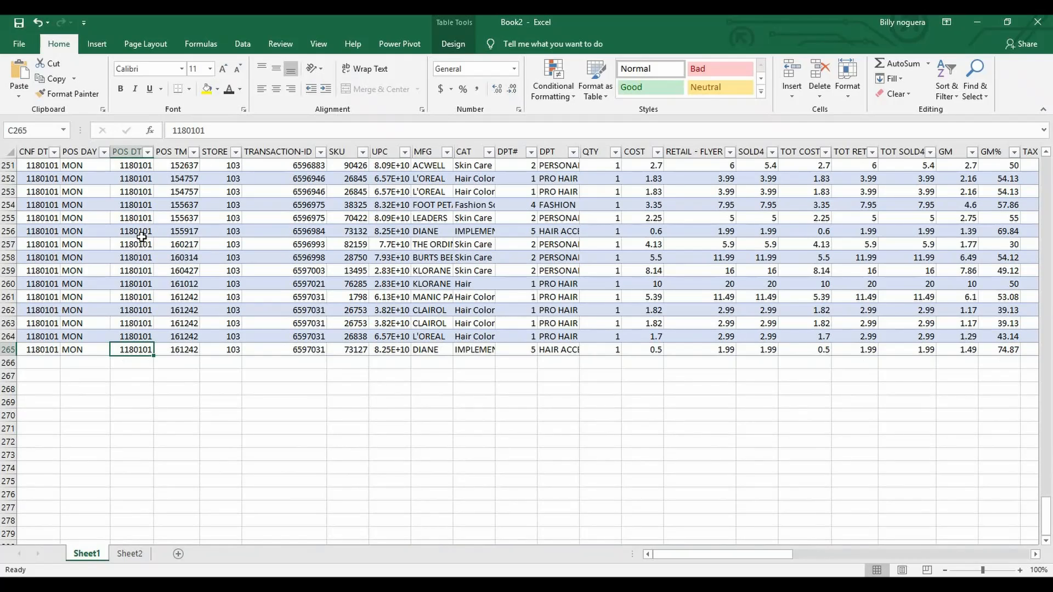
scroll(152, 299, up, 20)
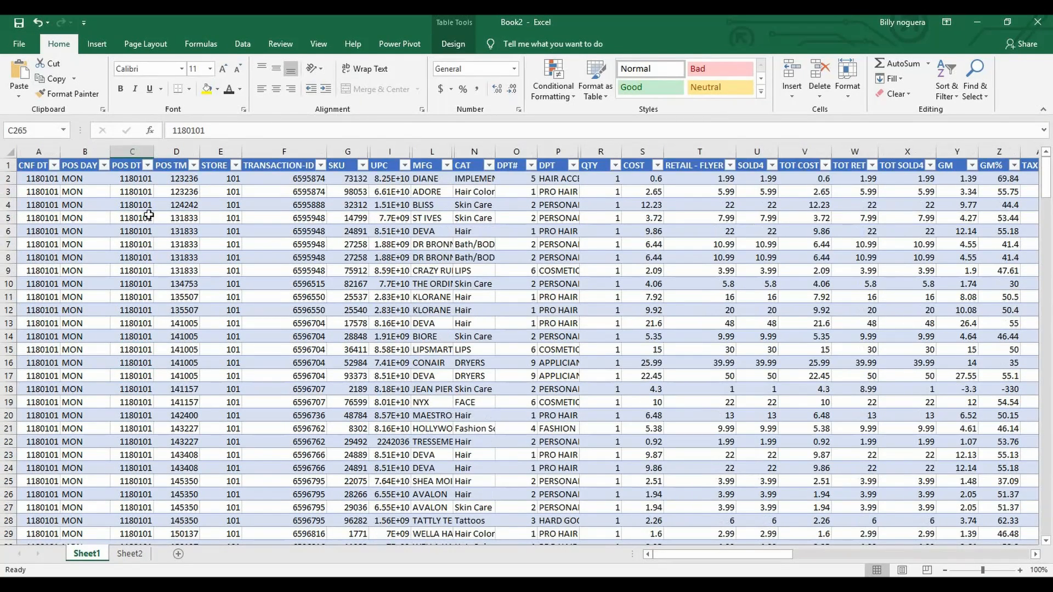
double_click(146, 204)
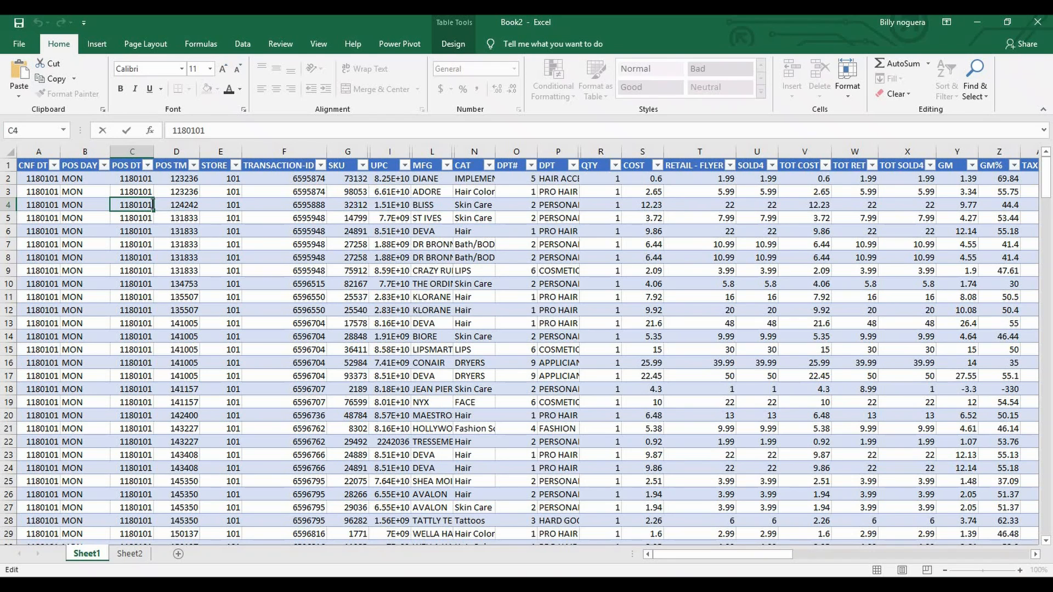
key(BackSpace)
text(2)
key(Return)
click(143, 555)
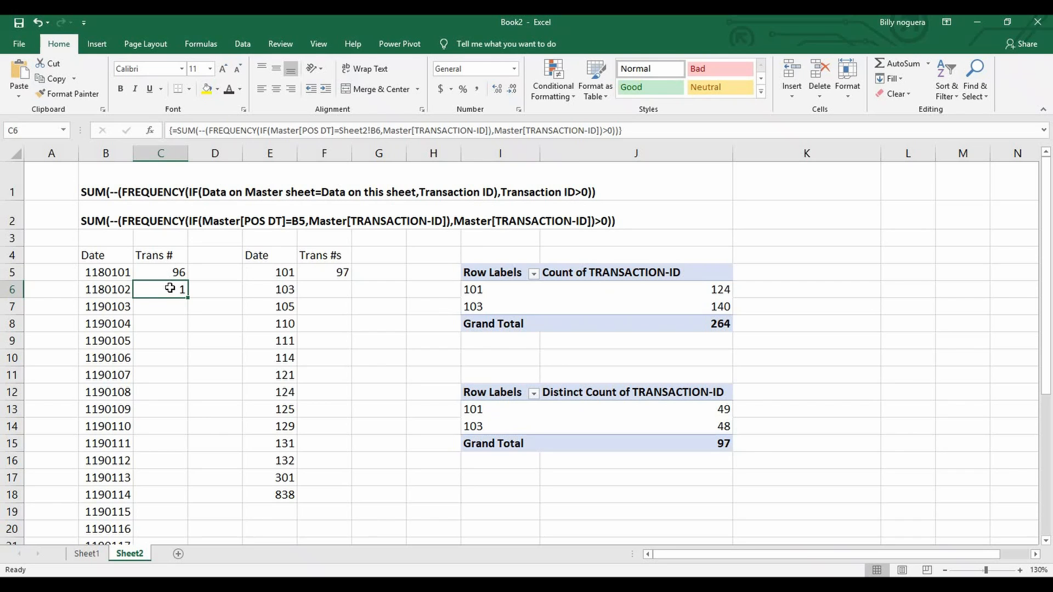
- Set the POS DT in C5 of Sheet1 to 1180102, compare the transaction IDs in F4 and F5, and check the count in Sheet2's C6
click(96, 556)
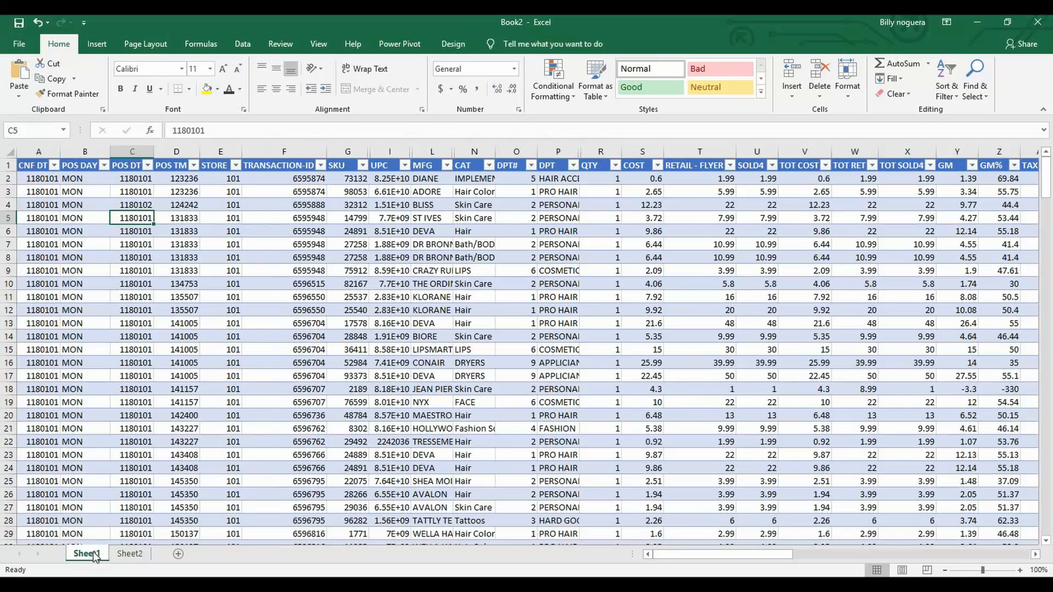
double_click(147, 214)
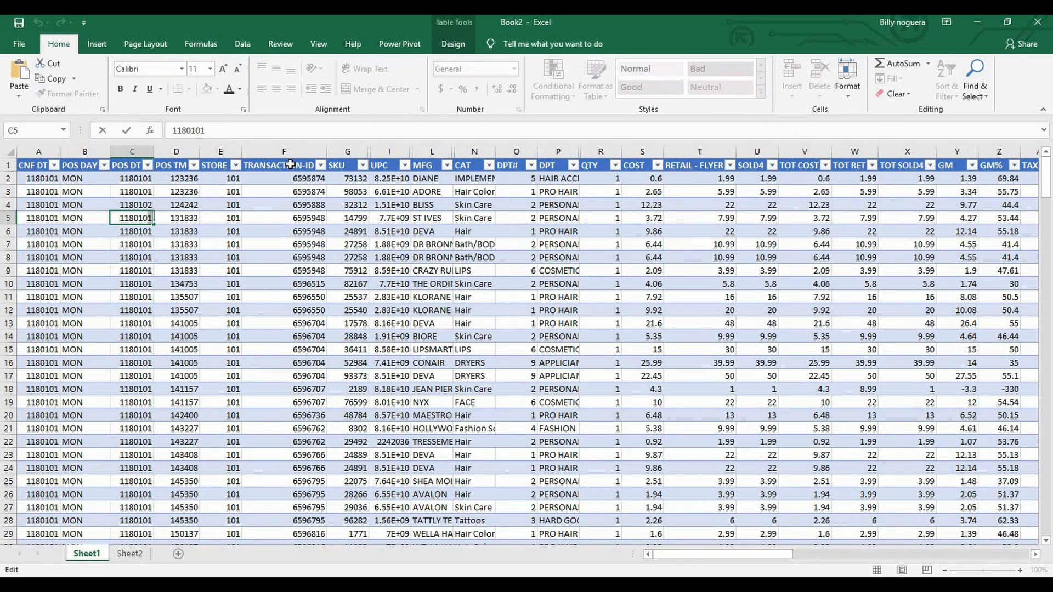
key(BackSpace)
text(2)
key(Return)
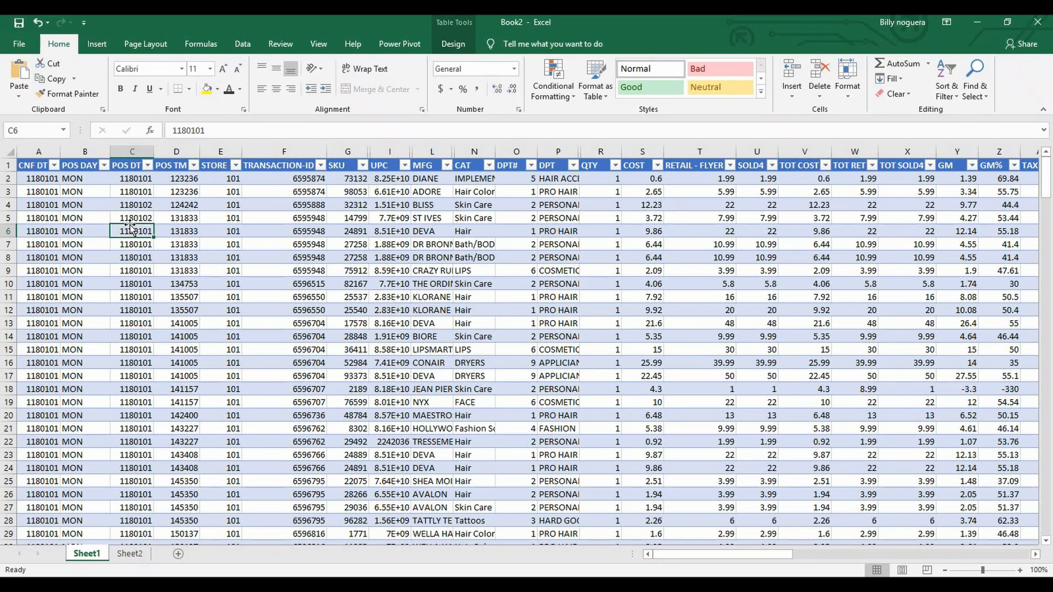
click(137, 210)
drag(138, 210, 138, 218)
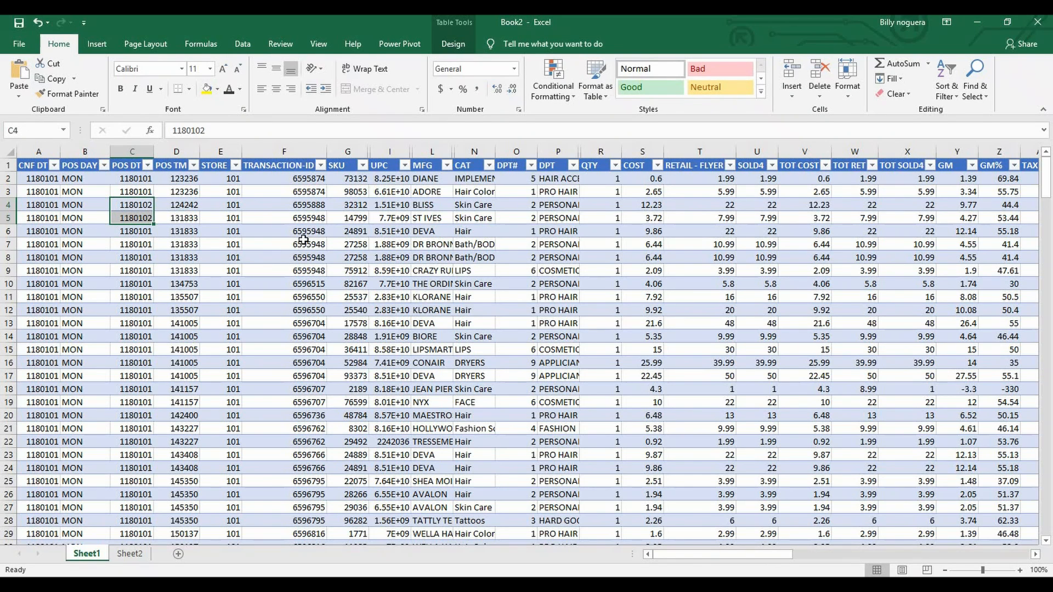
click(332, 219)
click(314, 218)
click(309, 203)
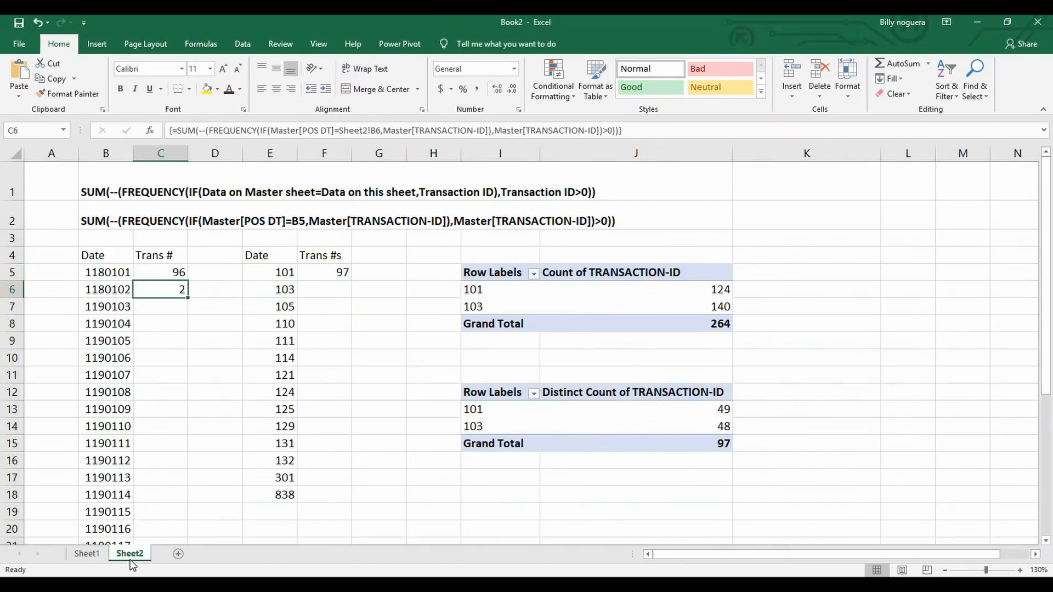
click(130, 554)
- Set the POS DT in C6 of Sheet1 to 1180102, compare the transaction IDs in F5:F6, and recheck the count in Sheet2's C6
click(97, 558)
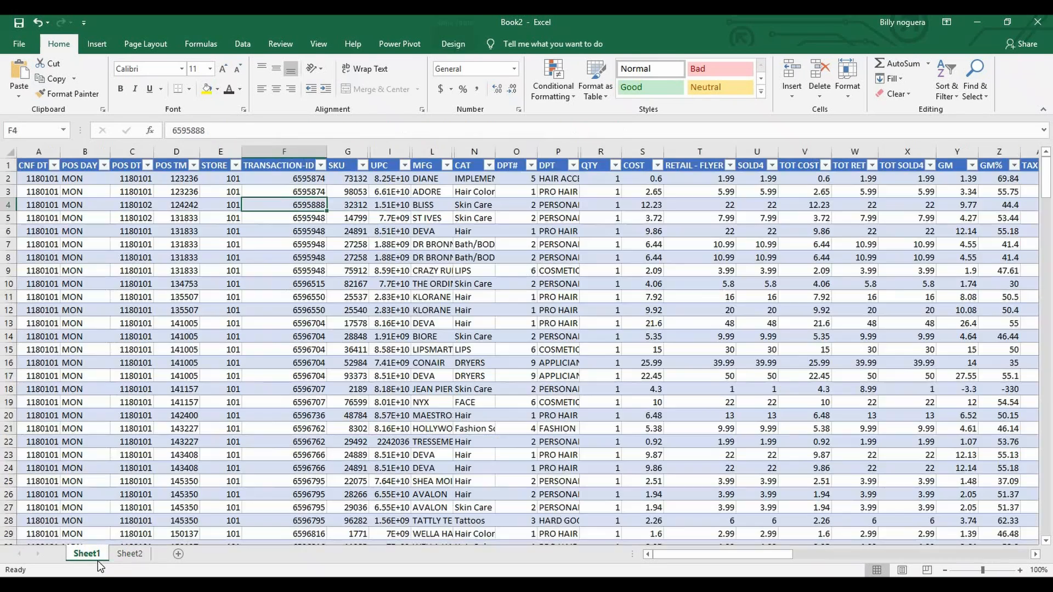
click(147, 229)
double_click(148, 231)
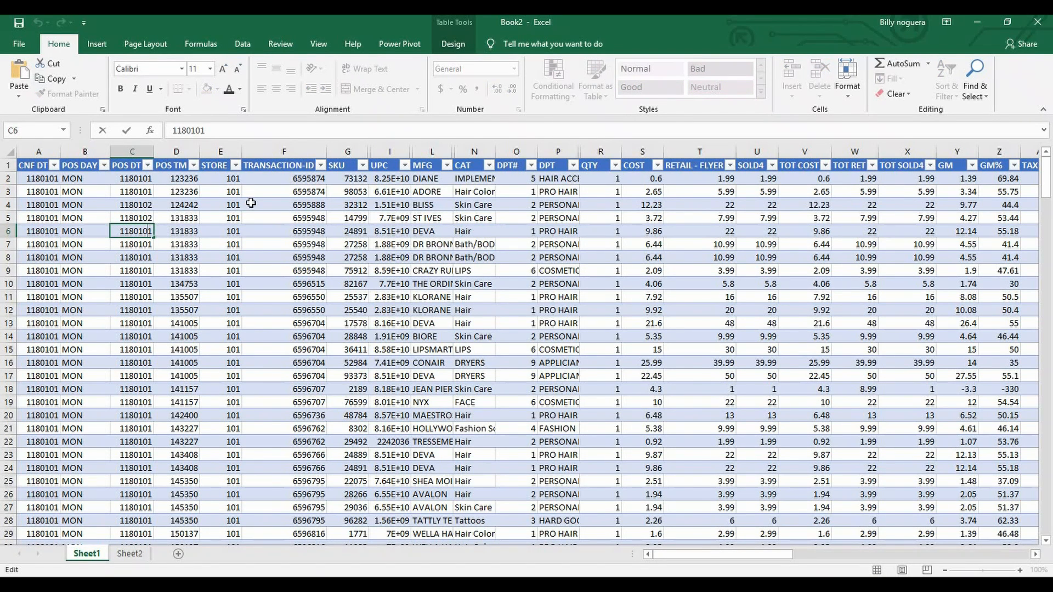
key(BackSpace)
text(2)
key(Return)
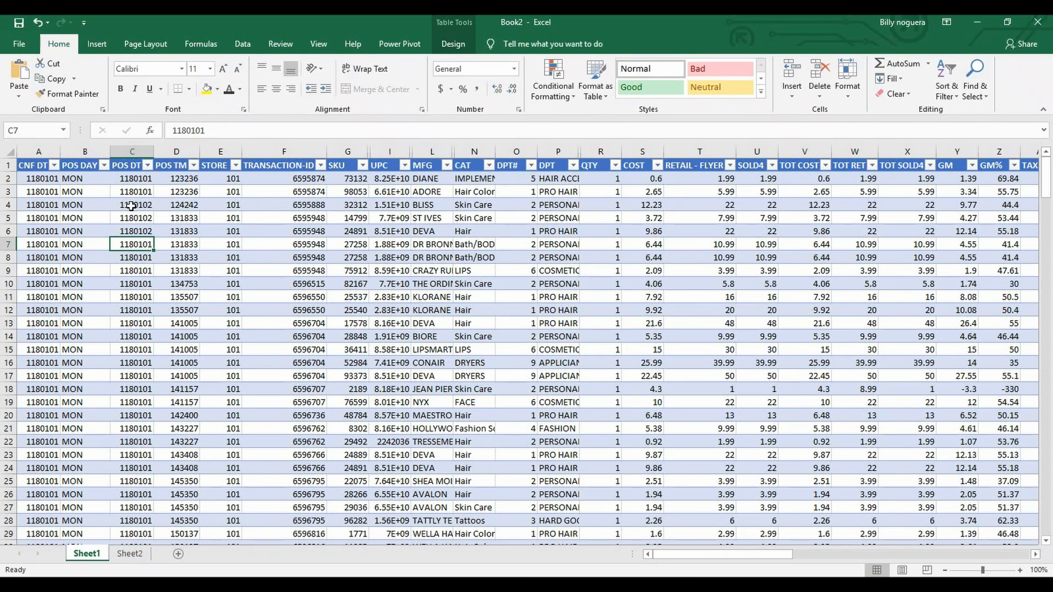
drag(128, 204, 131, 226)
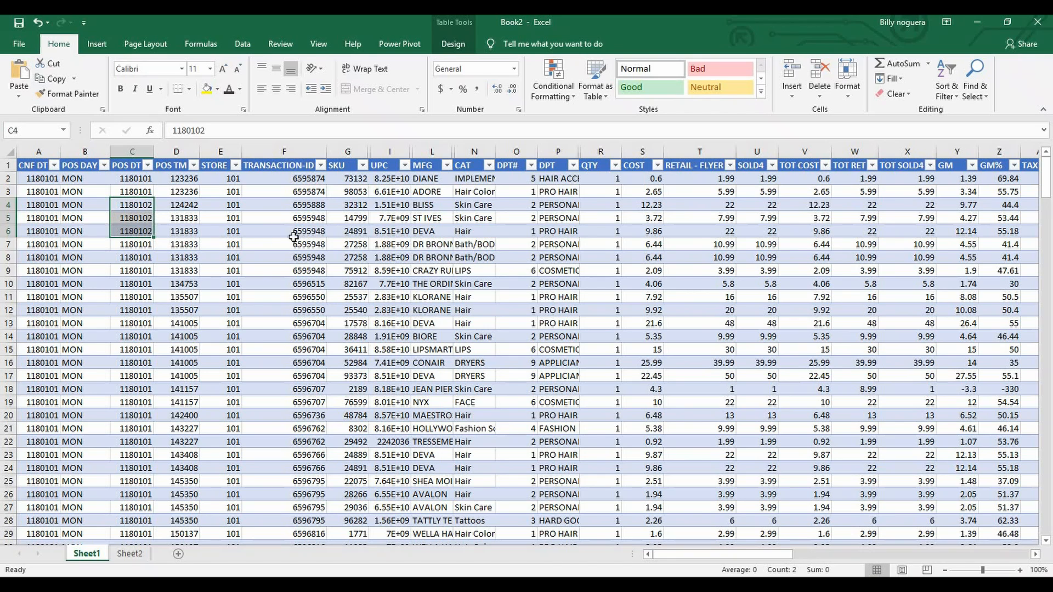
click(309, 226)
drag(309, 225, 309, 218)
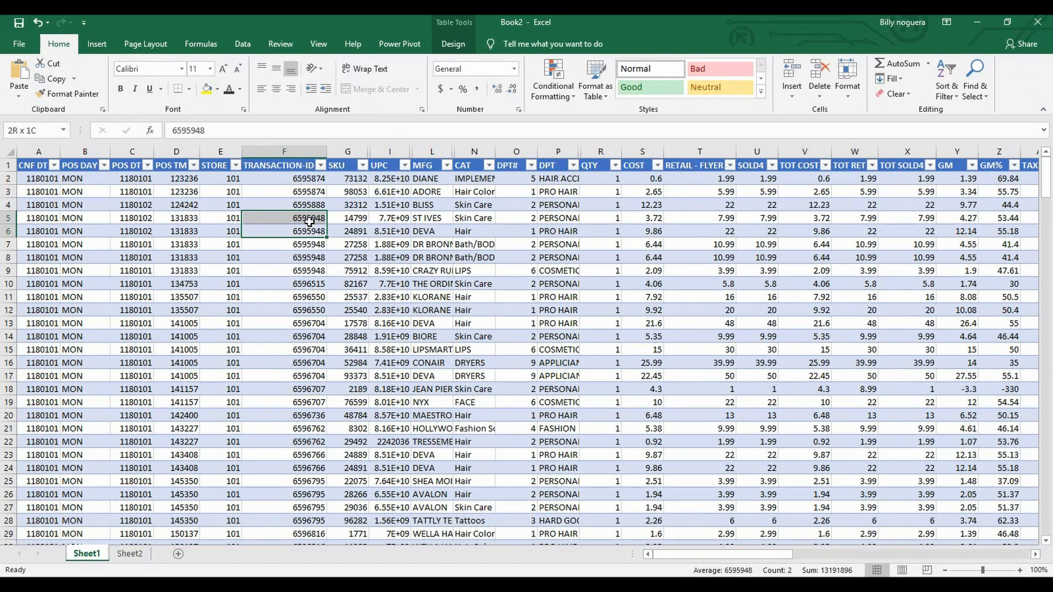
click(130, 555)
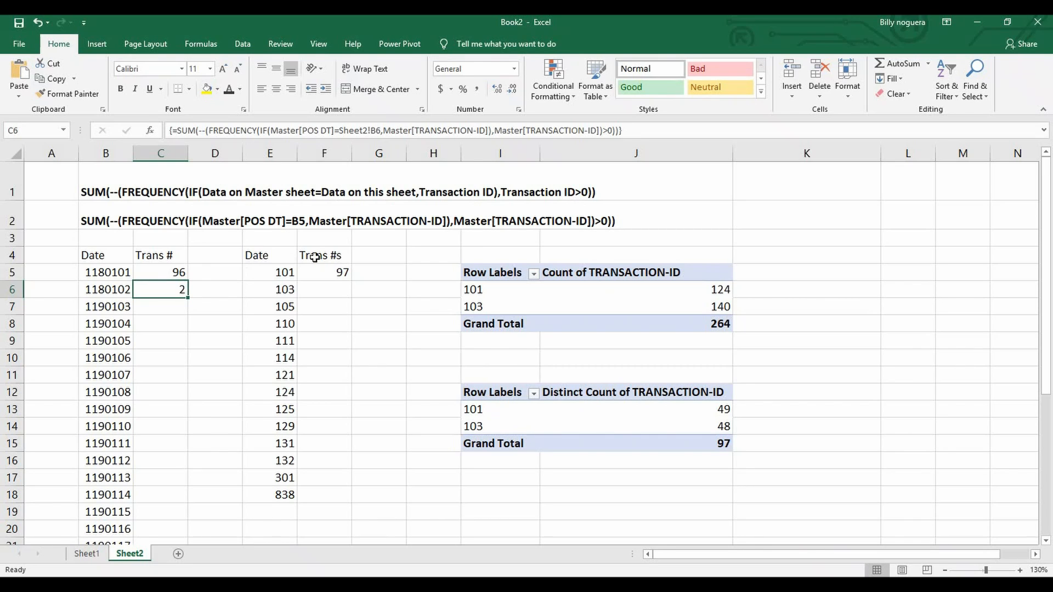
- Copy the generic SUM/FREQUENCY/IF formula text from B1 and paste it after an equals sign in F6, the Trans #s cell for store 103
click(342, 274)
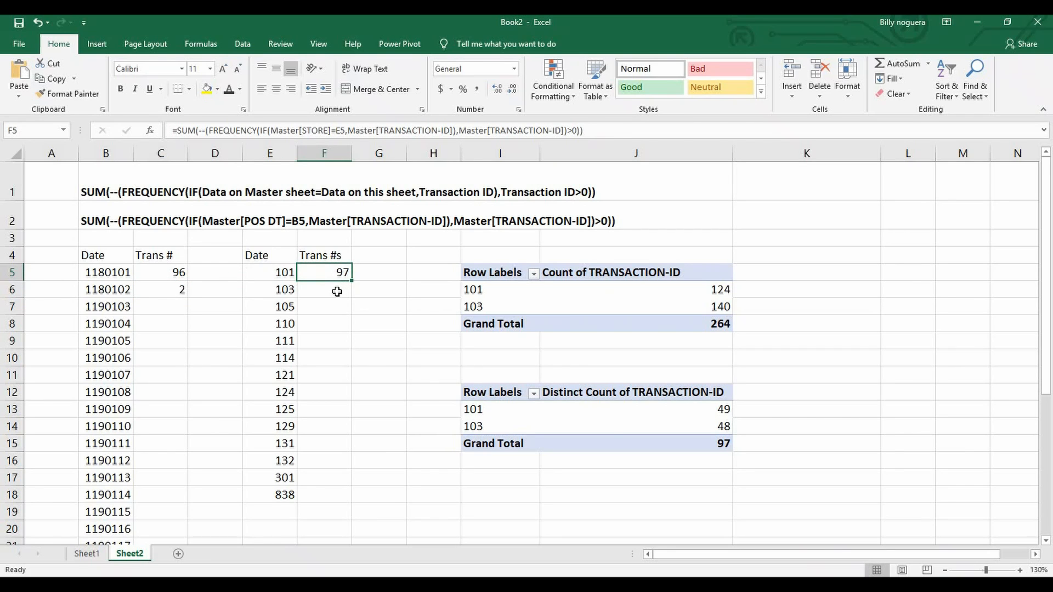
click(336, 291)
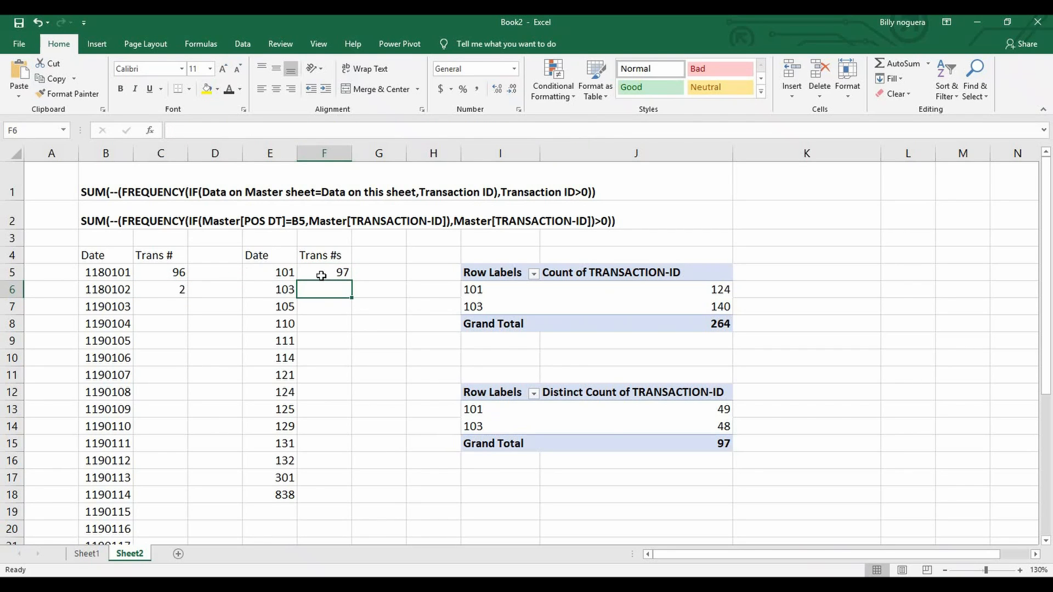
click(326, 272)
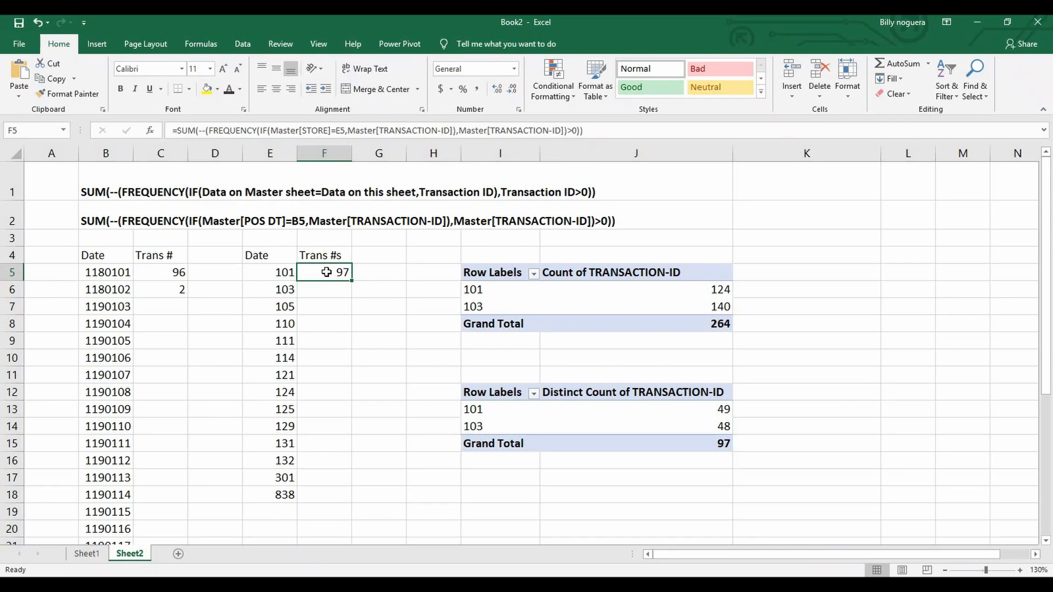
click(94, 192)
double_click(82, 192)
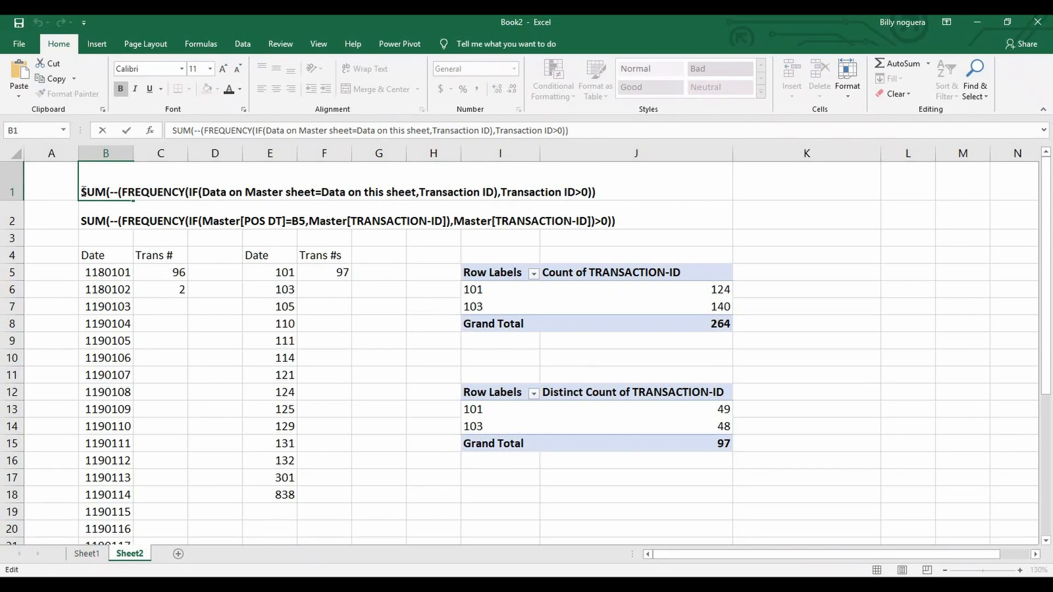
drag(527, 197, 631, 197)
key(ctrl+c)
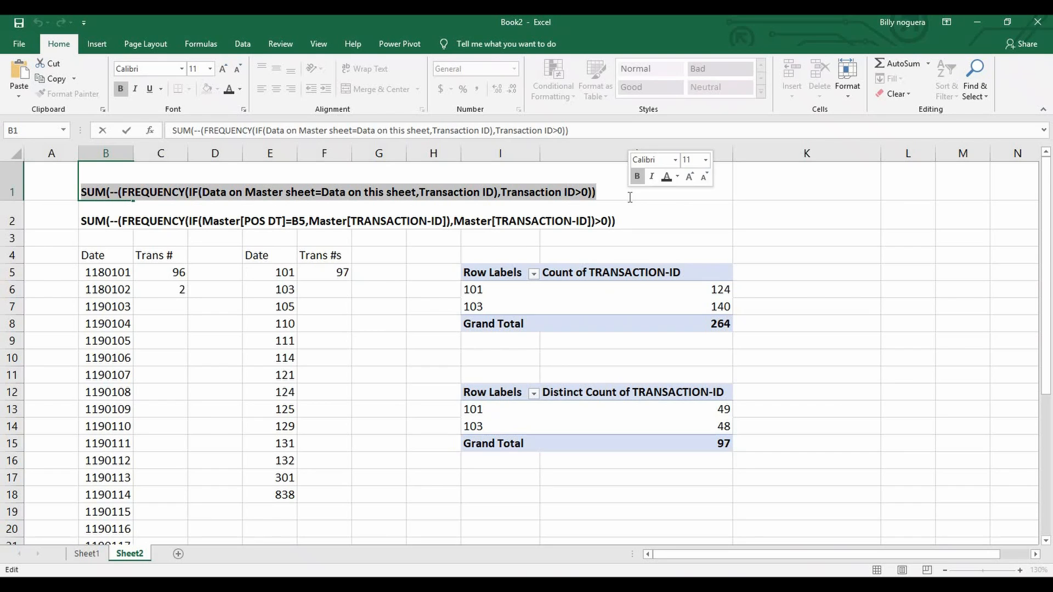
click(346, 293)
double_click(346, 291)
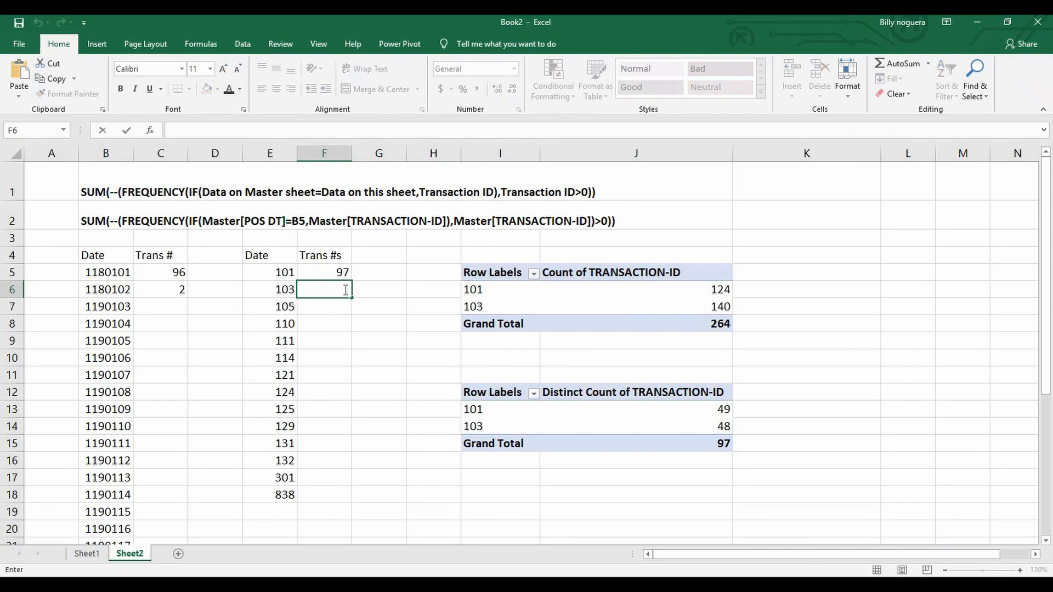
text(=)
key(ctrl+v)
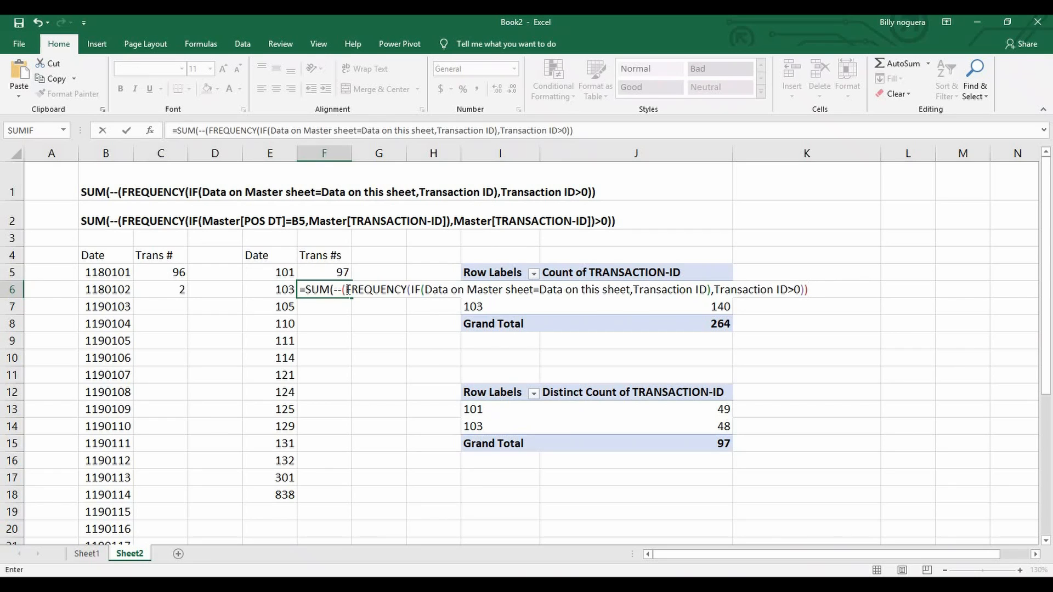
- Remove the "Data on Master sheet" placeholder from the IF test of the formula in F6
drag(425, 290, 535, 290)
key(Delete)
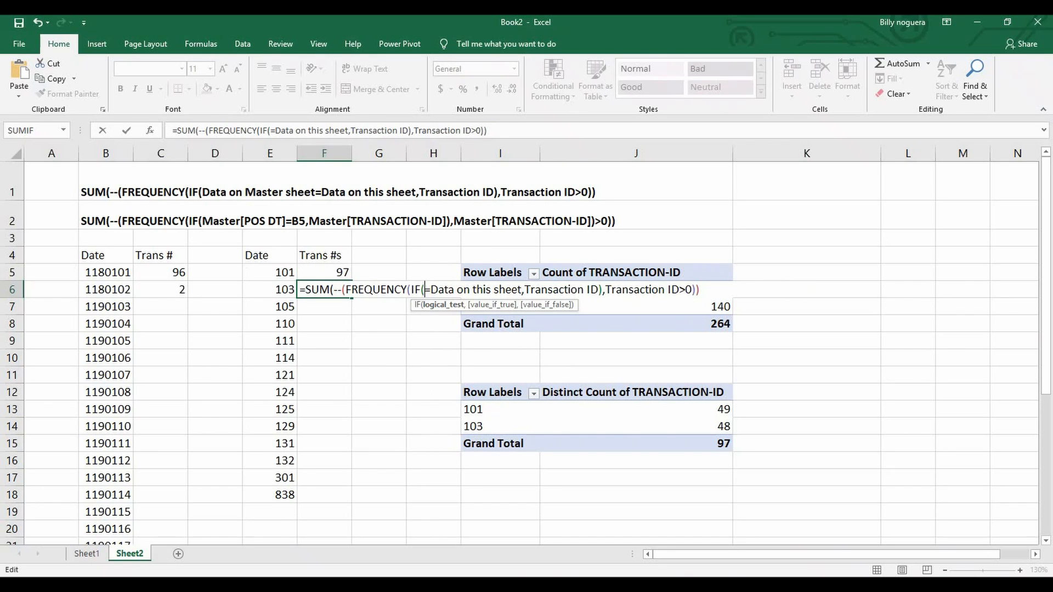
click(85, 552)
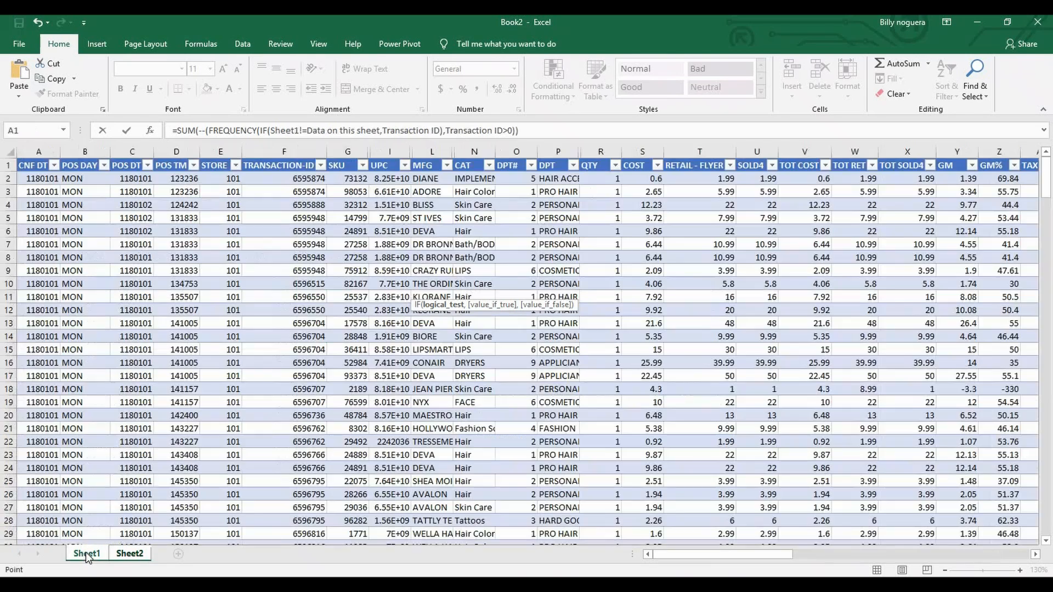
click(125, 554)
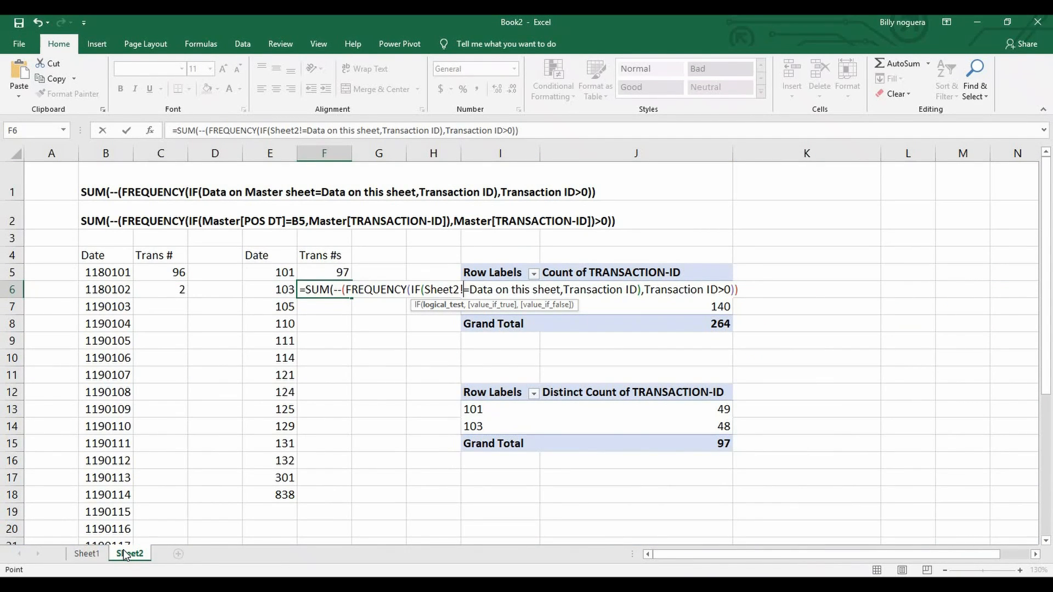
key(BackSpace)
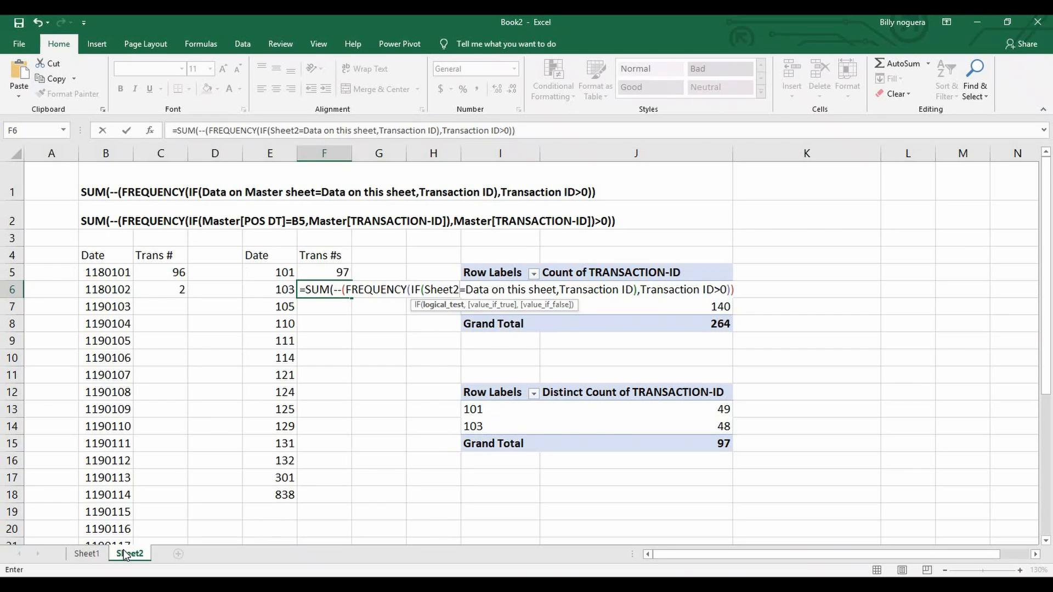
key(BackSpace)
key(BackSpace)
key(BackSpace)
key(BackSpace)
key(BackSpace)
key(BackSpace)
key(BackSpace)
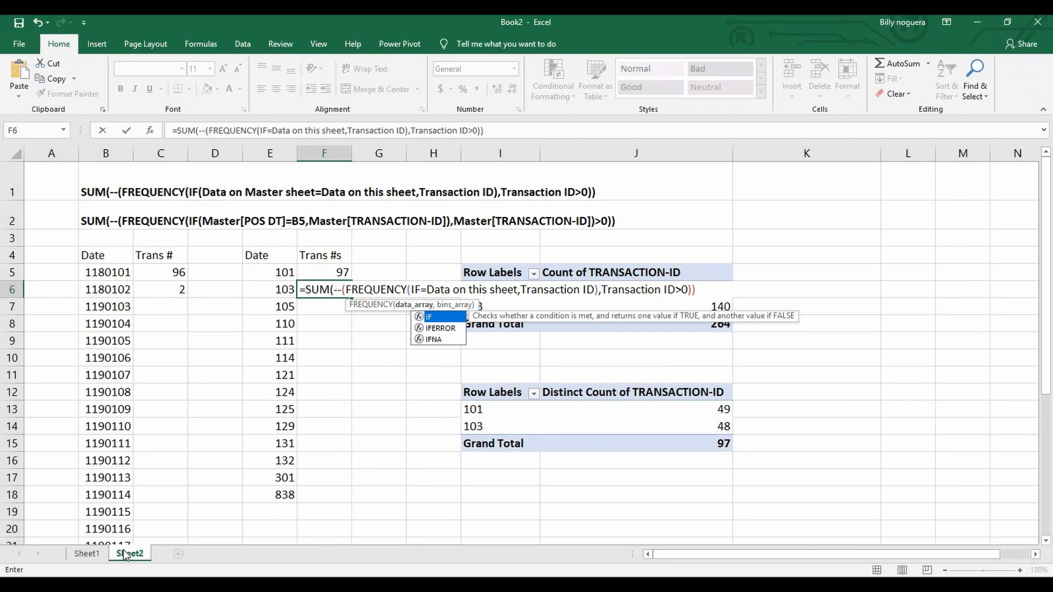
key(ctrl+z)
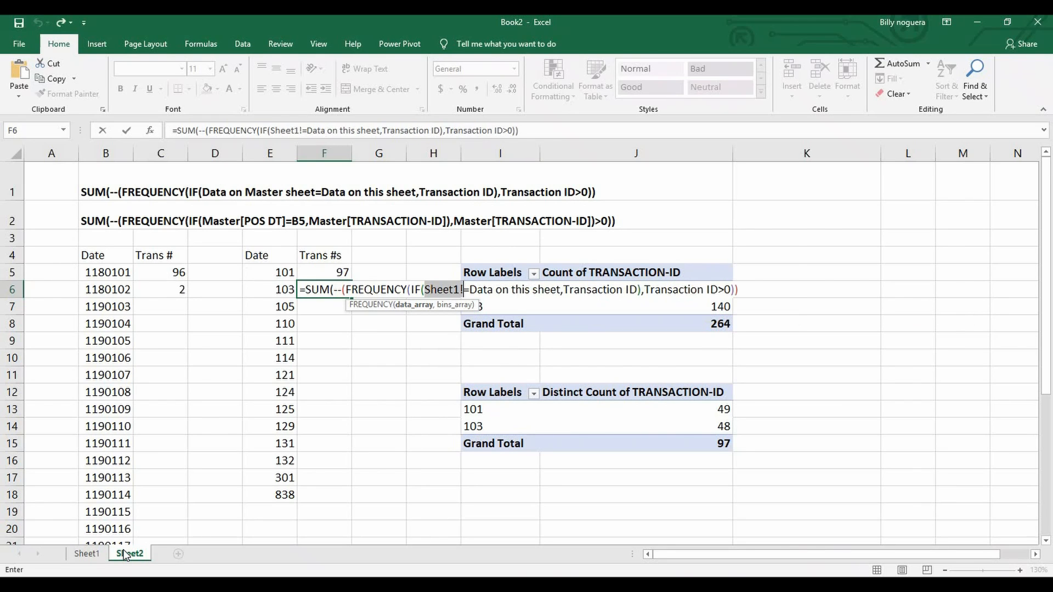
key(BackSpace)
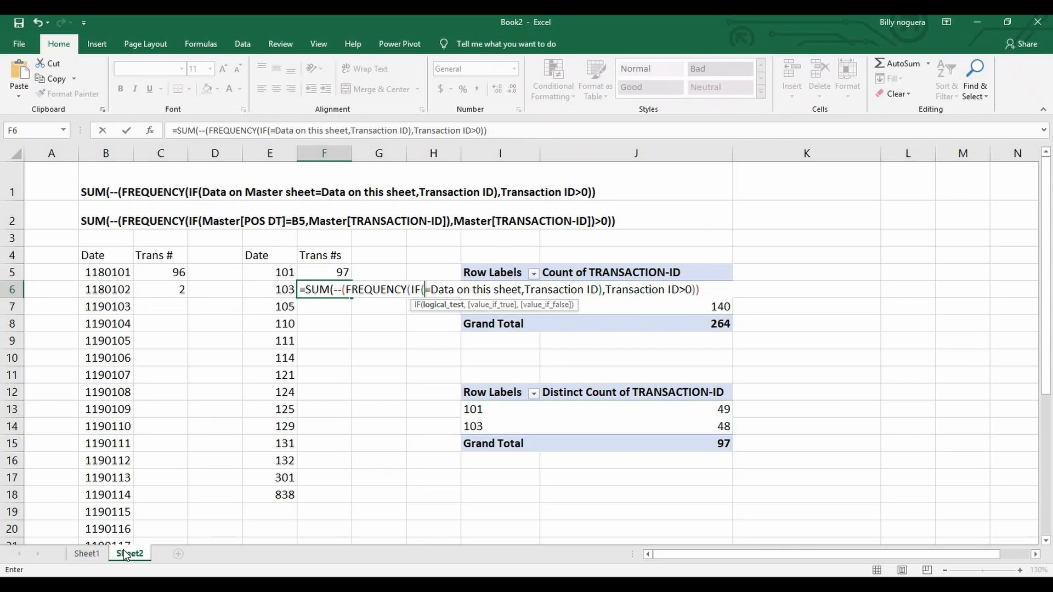
- Build F6's IF test as Master[STORE]=Sheet2!E6, using Sheet1's STORE column and replacing the "Data on this sheet" placeholder with store cell E6
click(88, 553)
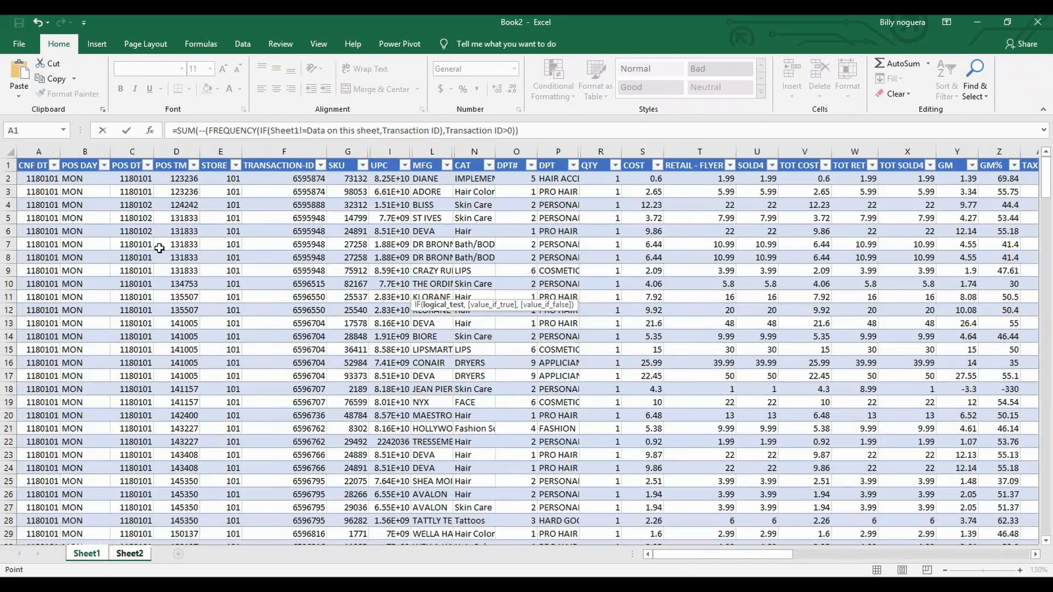
click(226, 158)
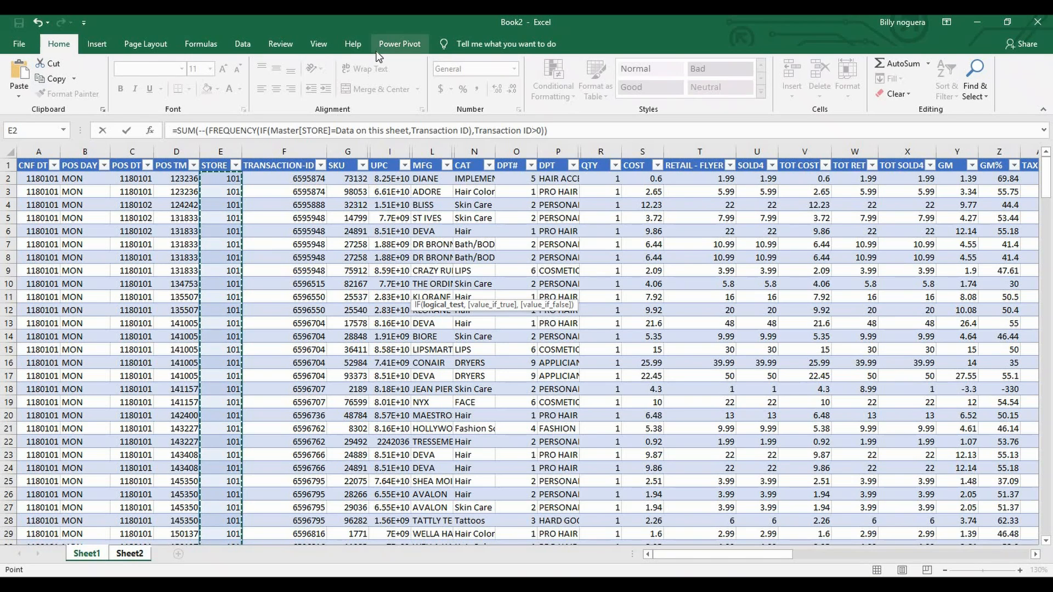
click(337, 130)
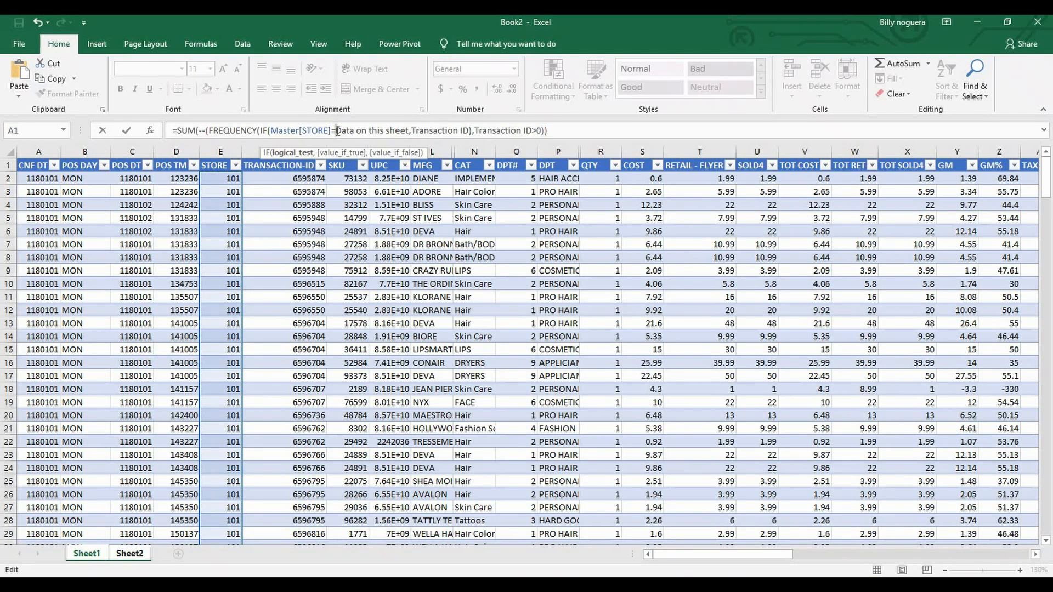
click(132, 554)
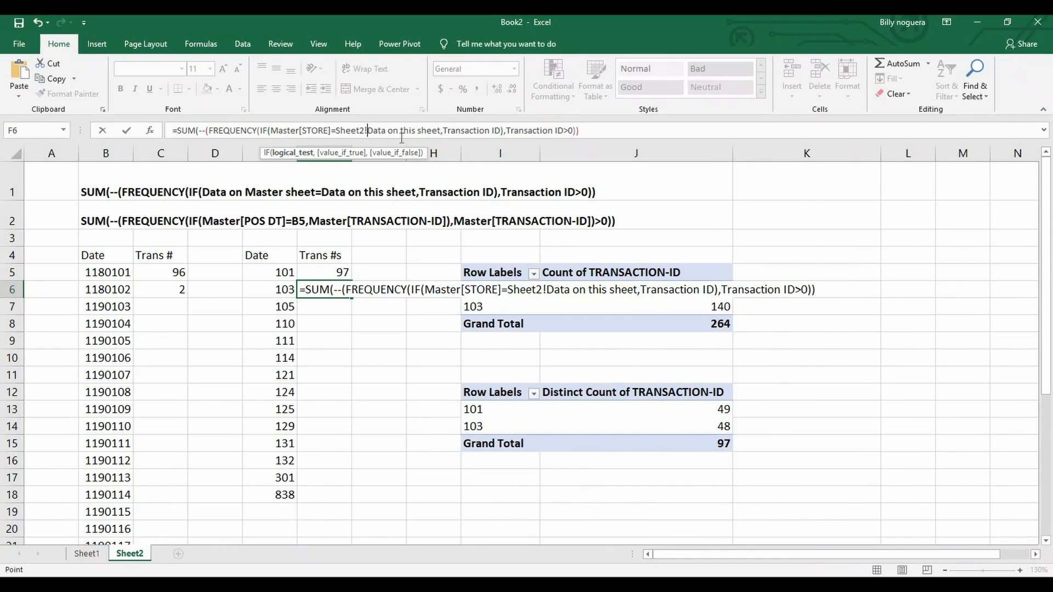
drag(438, 129, 335, 130)
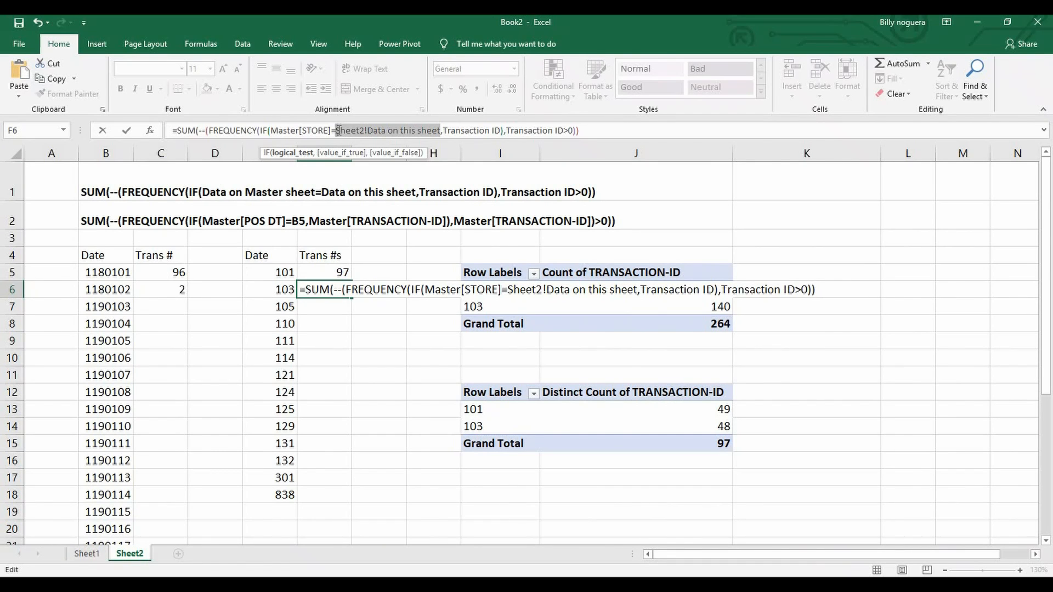
key(BackSpace)
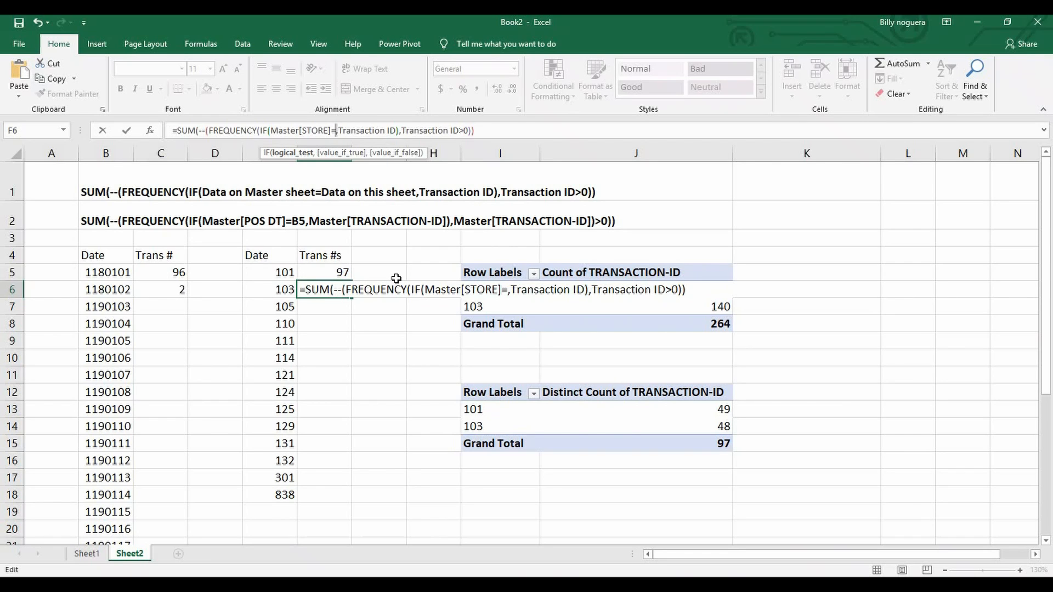
click(277, 290)
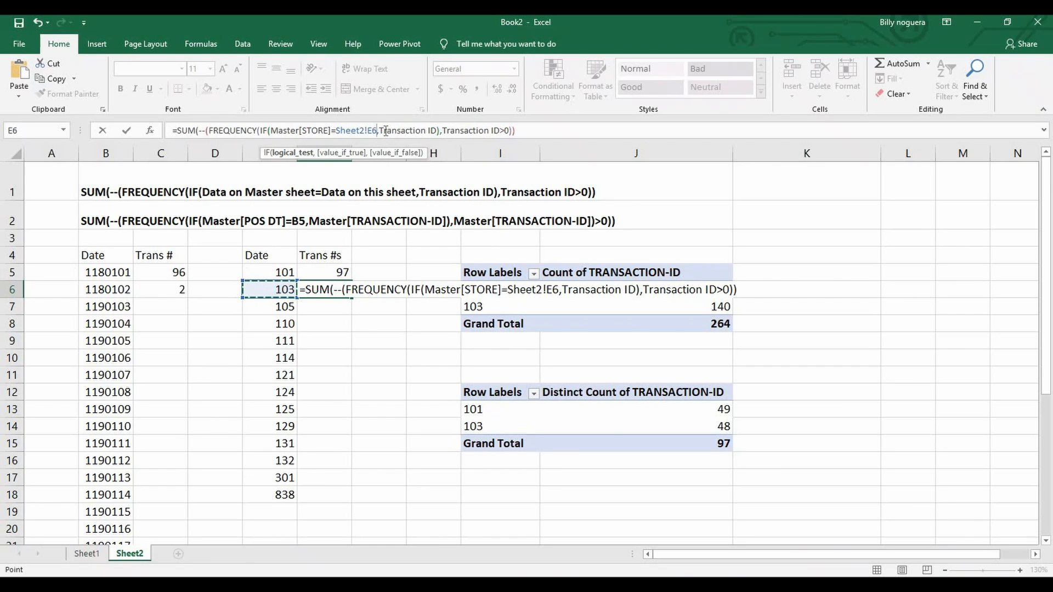
- Replace the first Transaction ID placeholder, inside the IF function, with the Master[TRANSACTION-ID] column from Sheet1
drag(378, 131, 438, 130)
key(BackSpace)
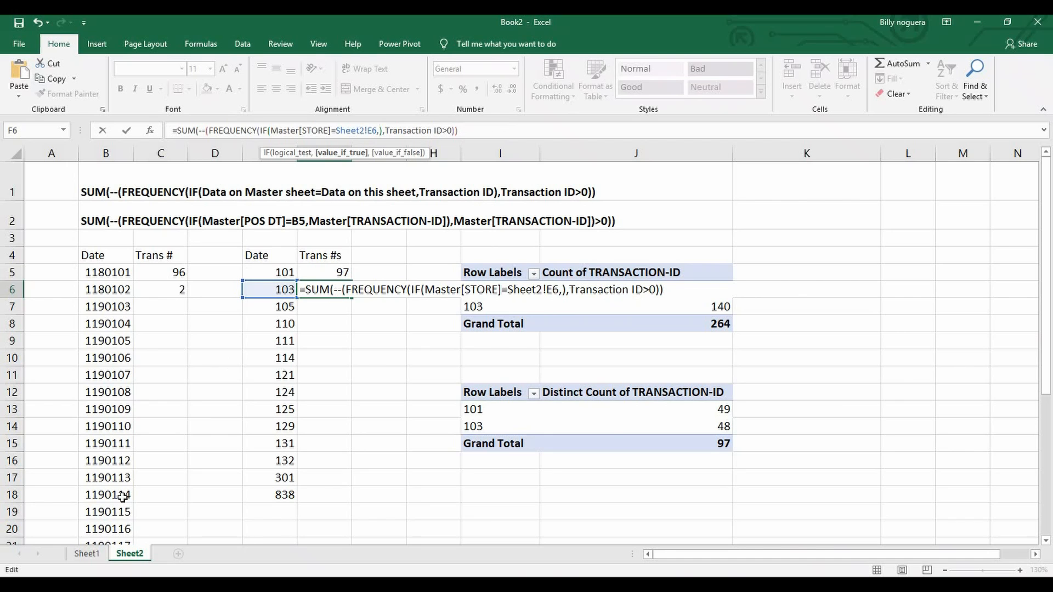
click(88, 554)
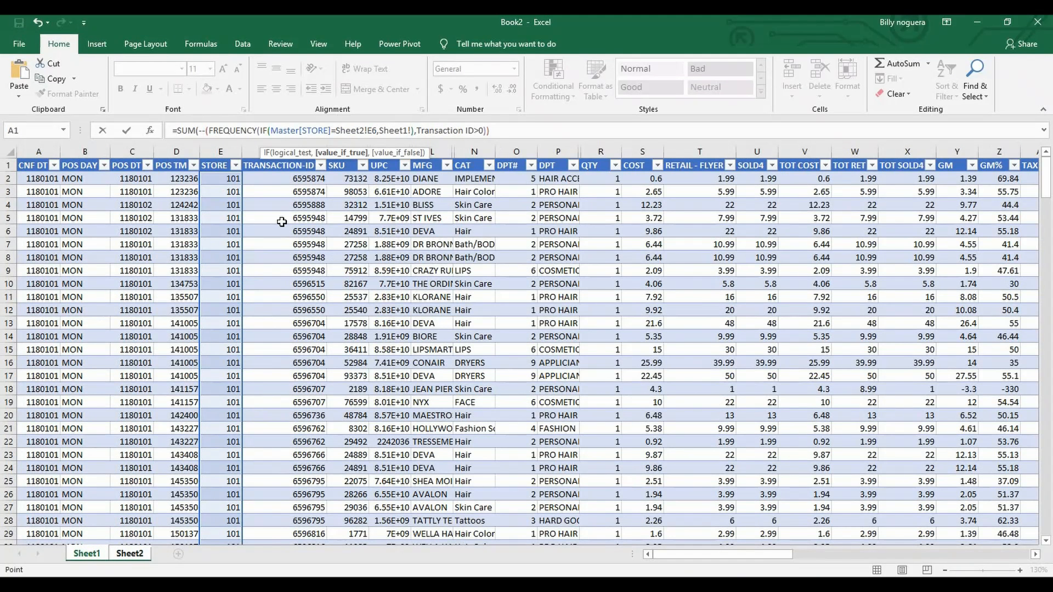
click(283, 158)
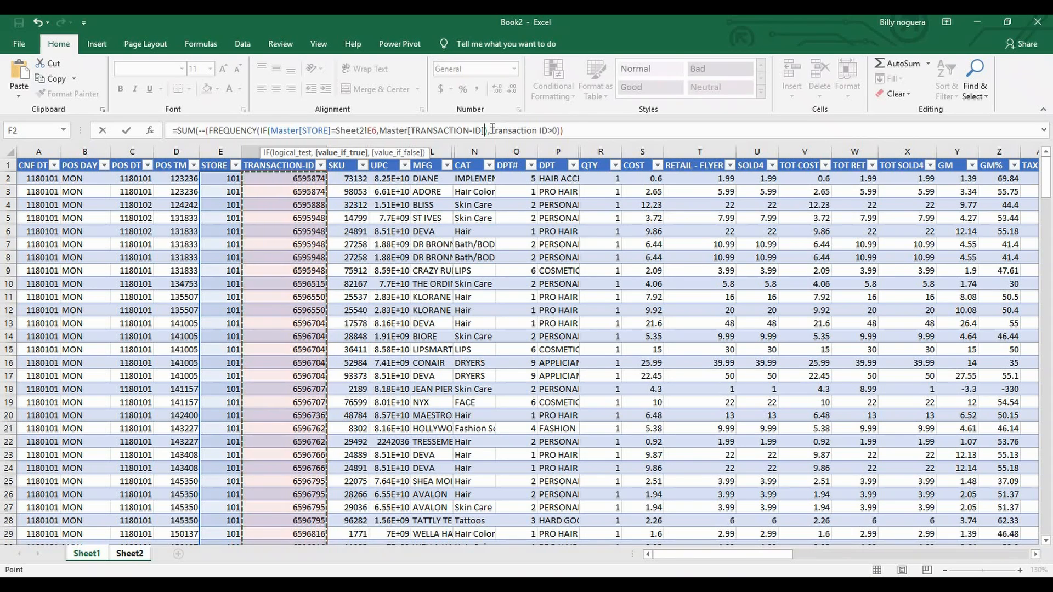
- Replace the remaining Transaction ID placeholder with Master[TRANSACTION-ID], close the FREQUENCY parenthesis before >0, and enter the formula
drag(492, 131, 547, 130)
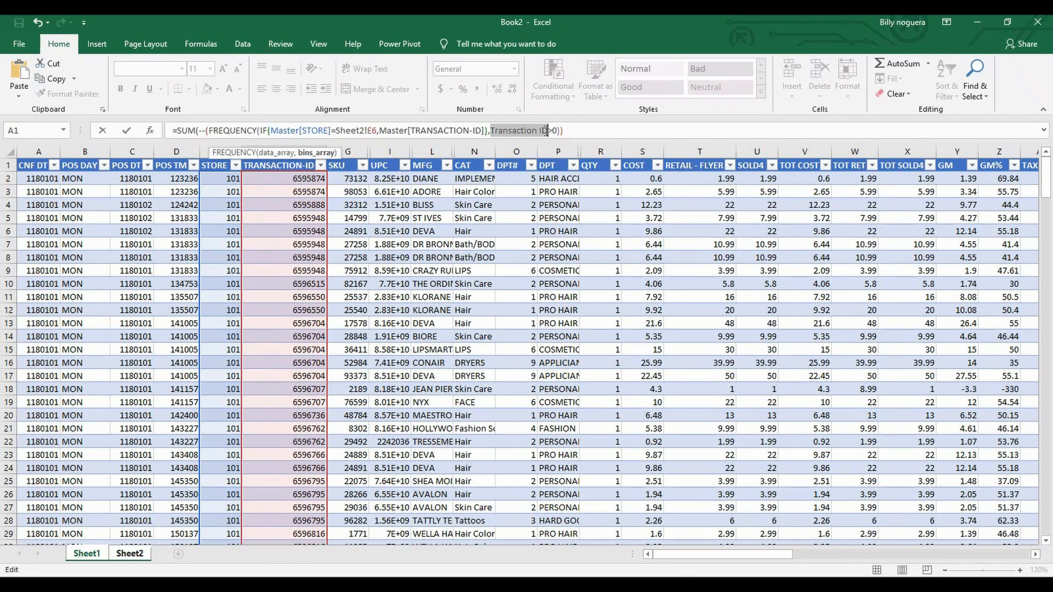
key(BackSpace)
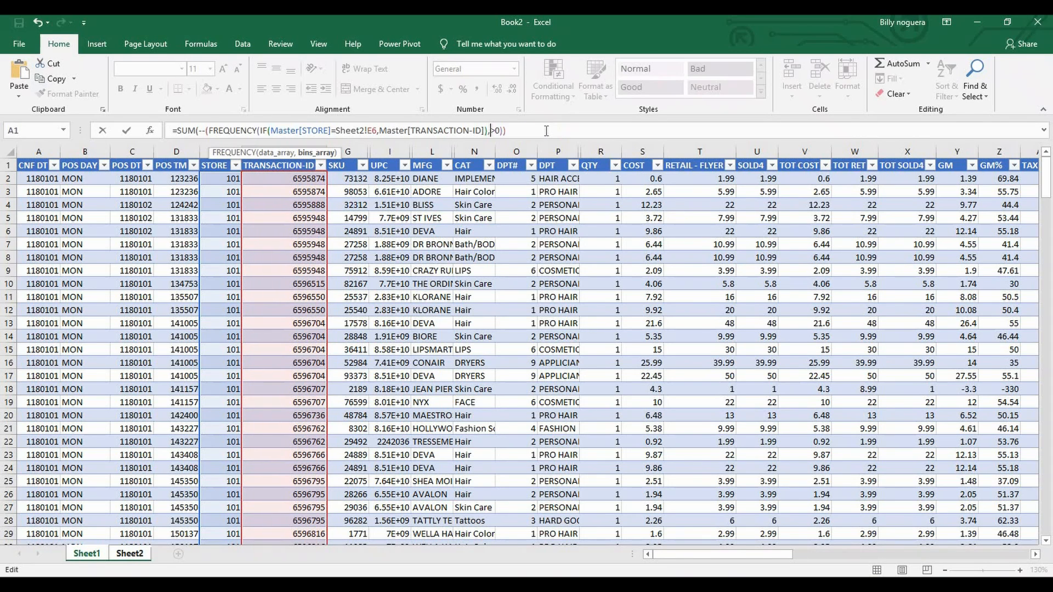
click(293, 159)
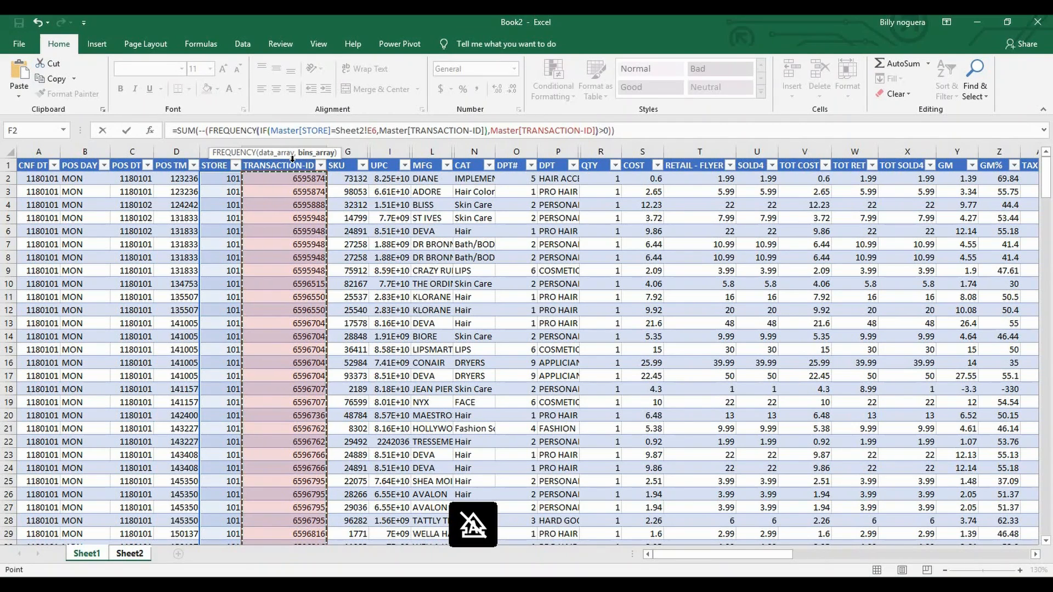
text())
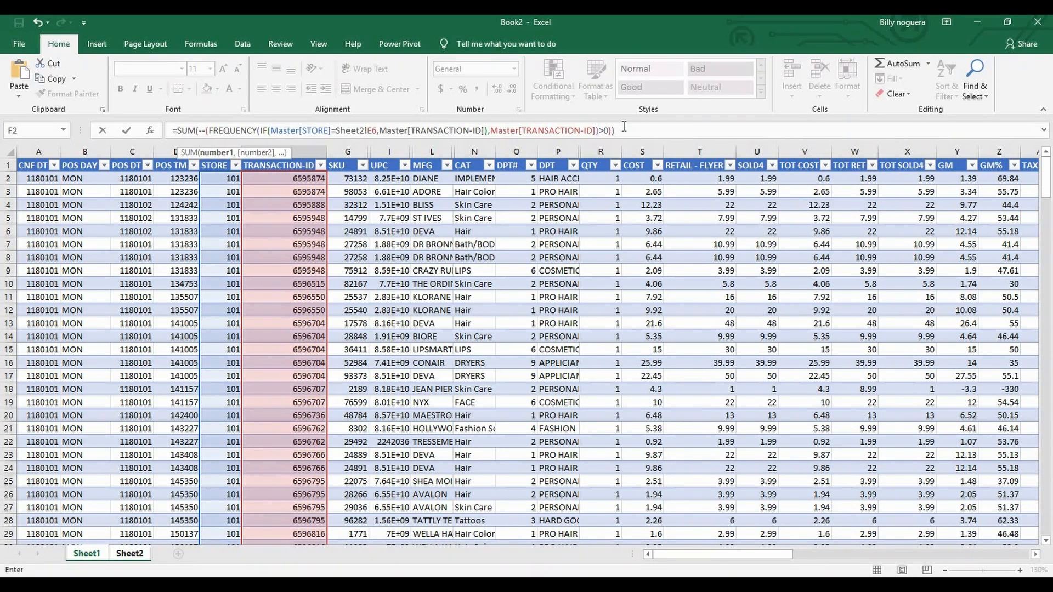
key(Return)
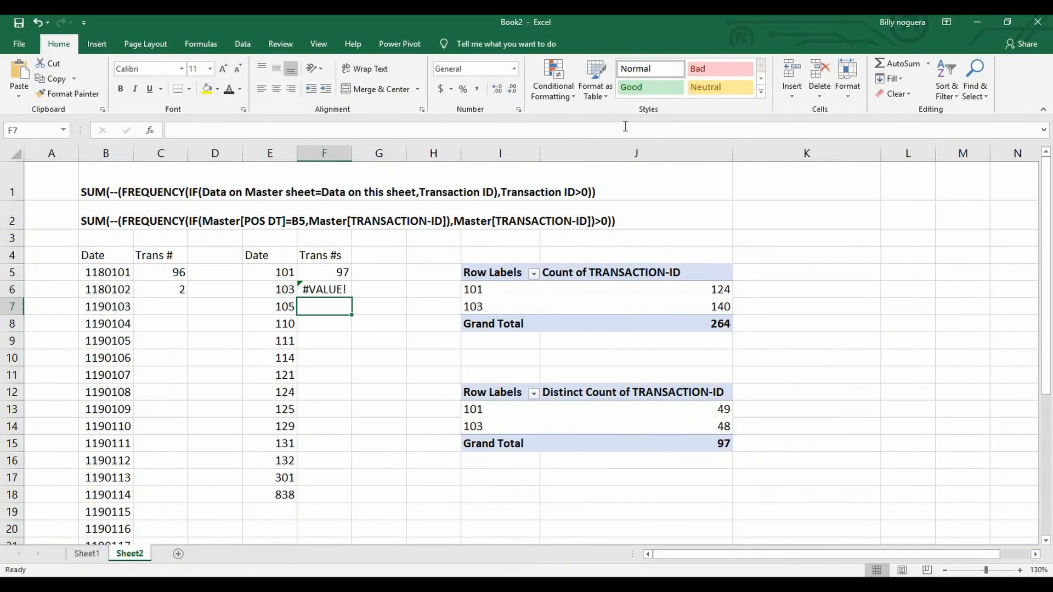
- Re-enter F6 as an array formula and compare F5:F6 with the PivotTable's distinct counts in J13:J14
double_click(322, 288)
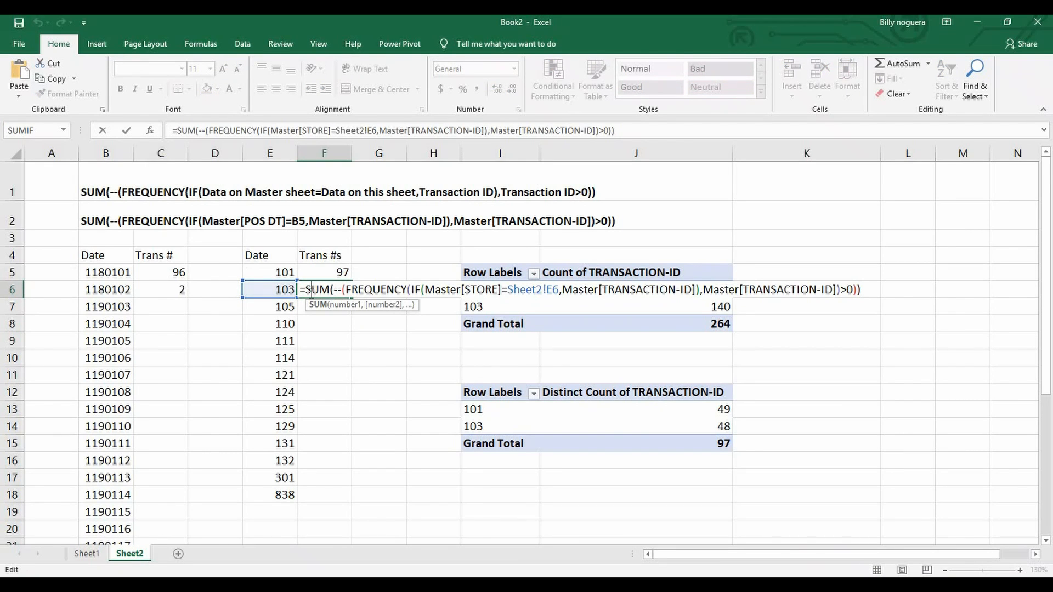
key(ctrl+shift+Return)
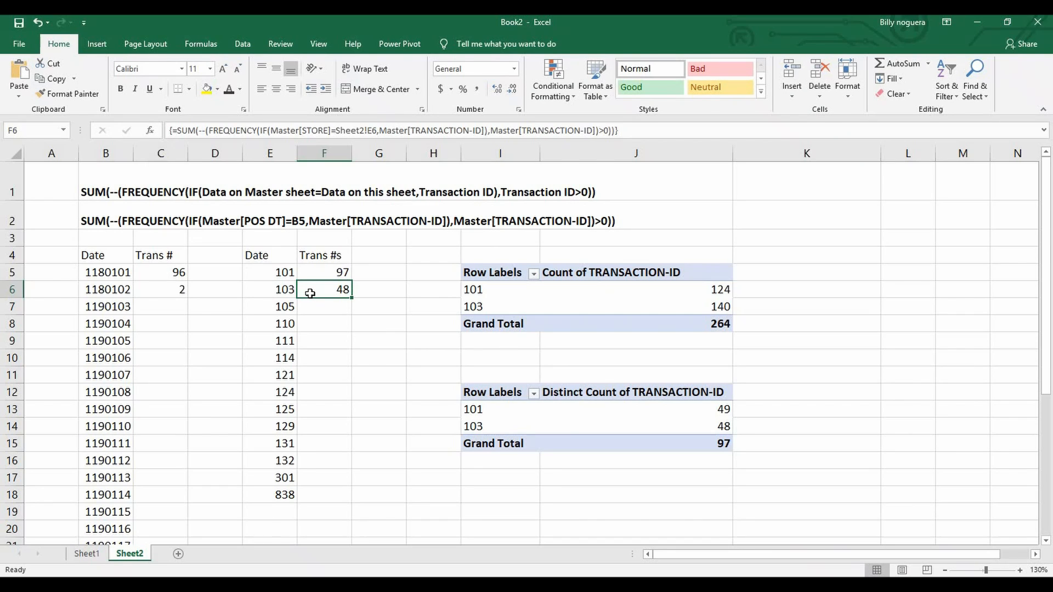
click(340, 272)
drag(351, 281, 354, 291)
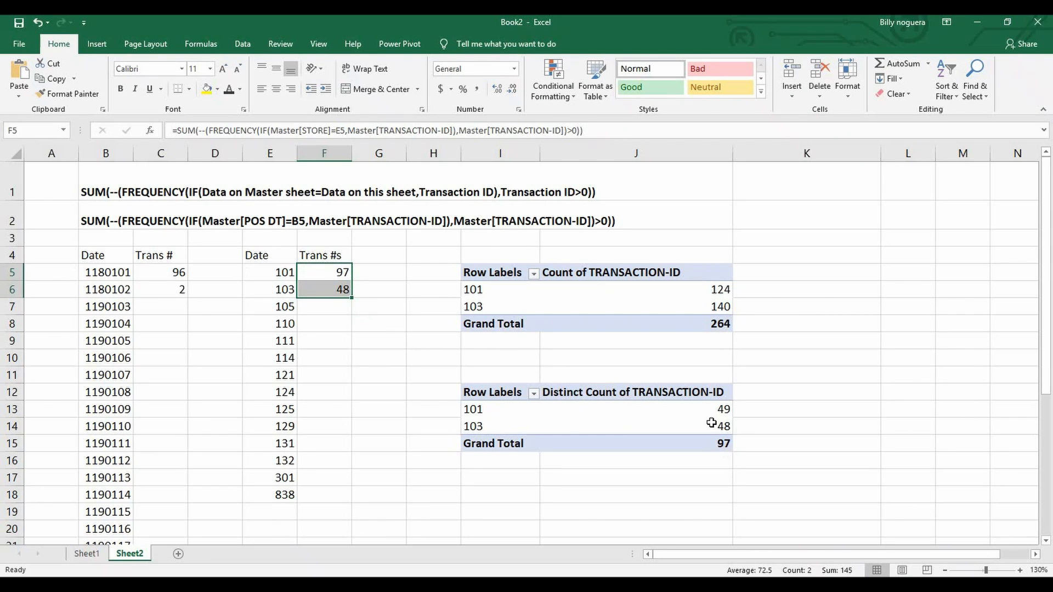
drag(713, 409, 712, 424)
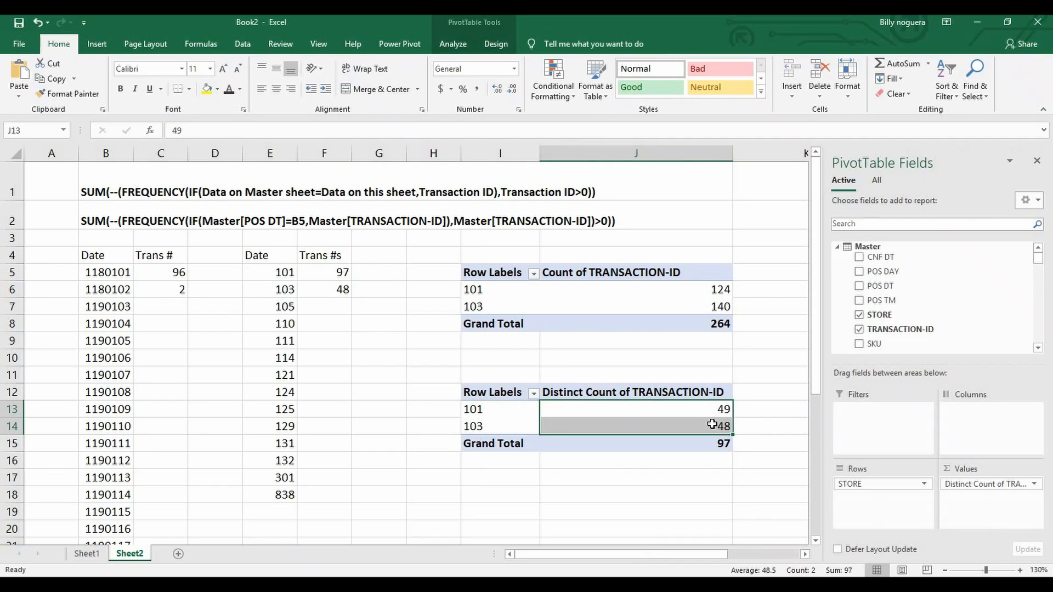
click(308, 287)
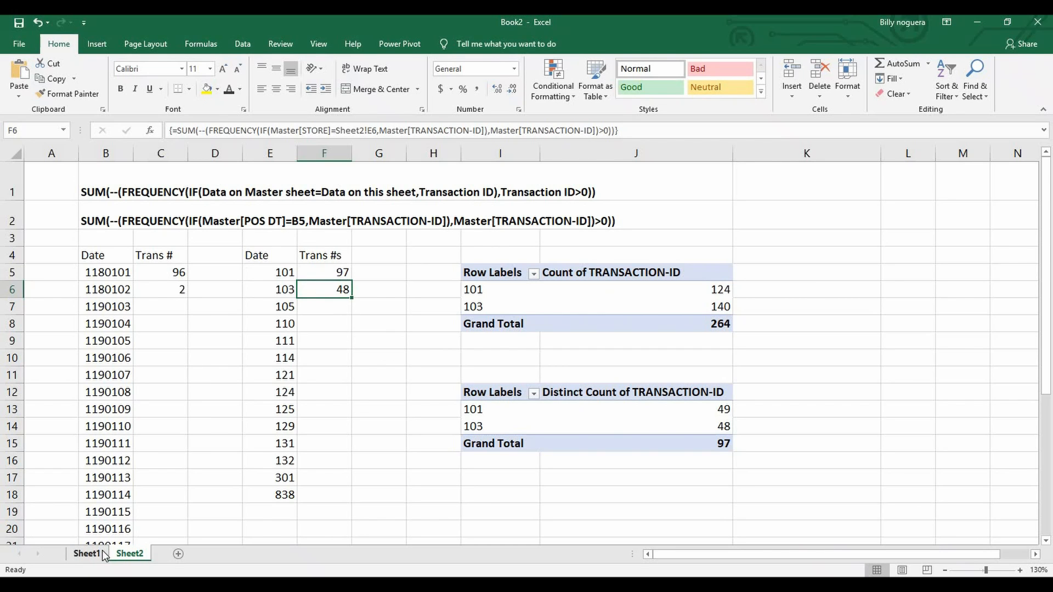
- Set the STORE value in E9 of Sheet1 to 103 and recheck the count in Sheet2's F6
click(88, 553)
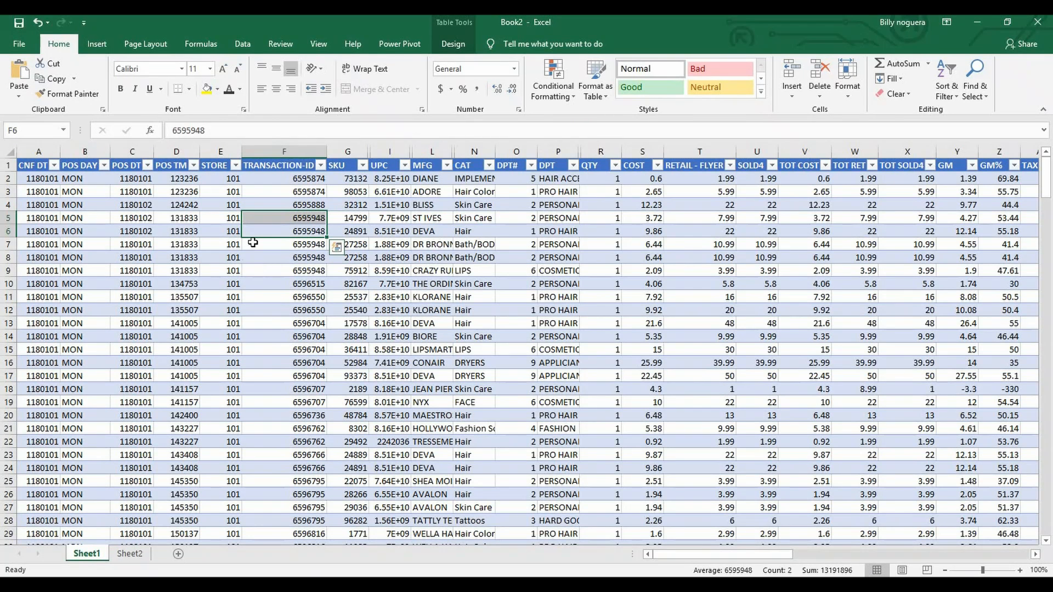
click(232, 271)
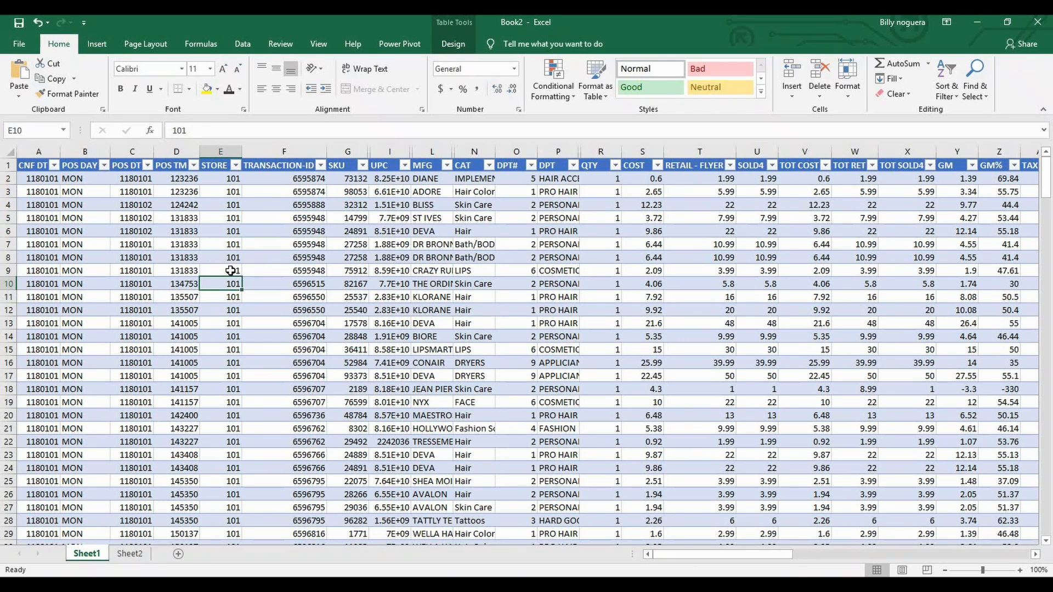
double_click(232, 270)
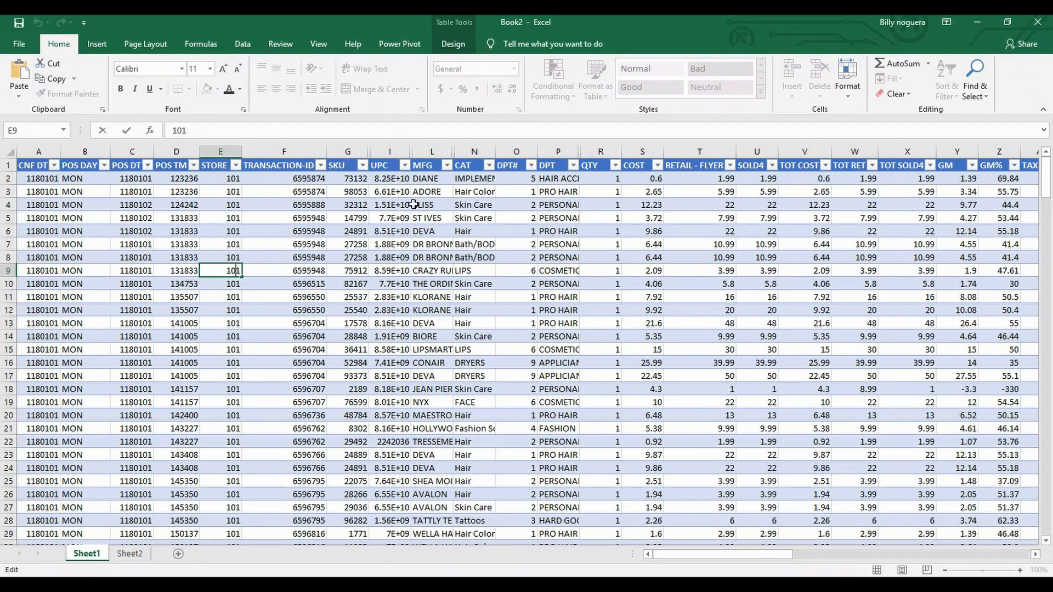
key(BackSpace)
key(BackSpace)
key(BackSpace)
text(103)
key(Return)
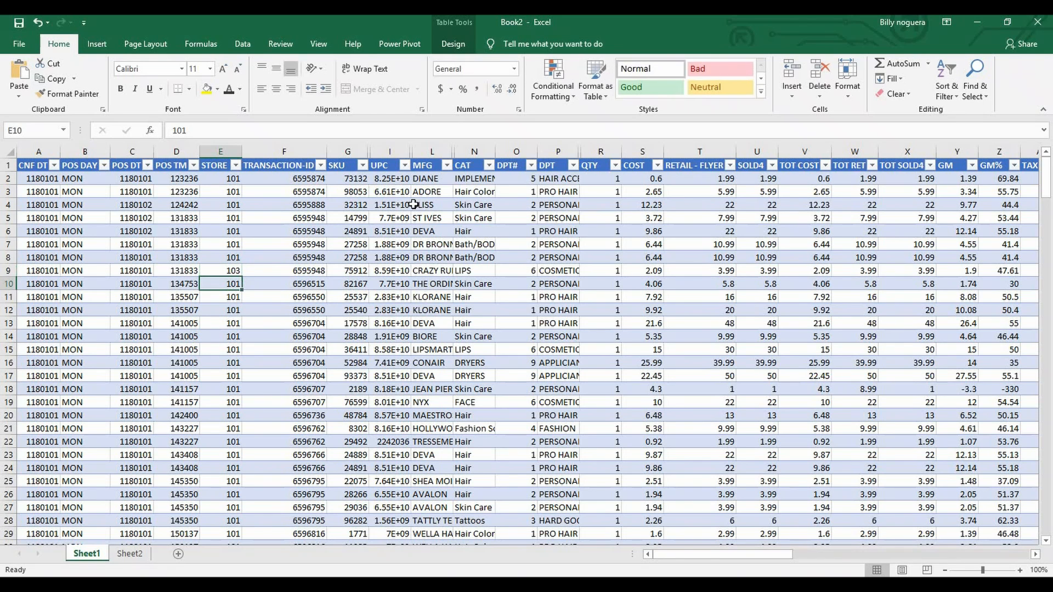
click(124, 555)
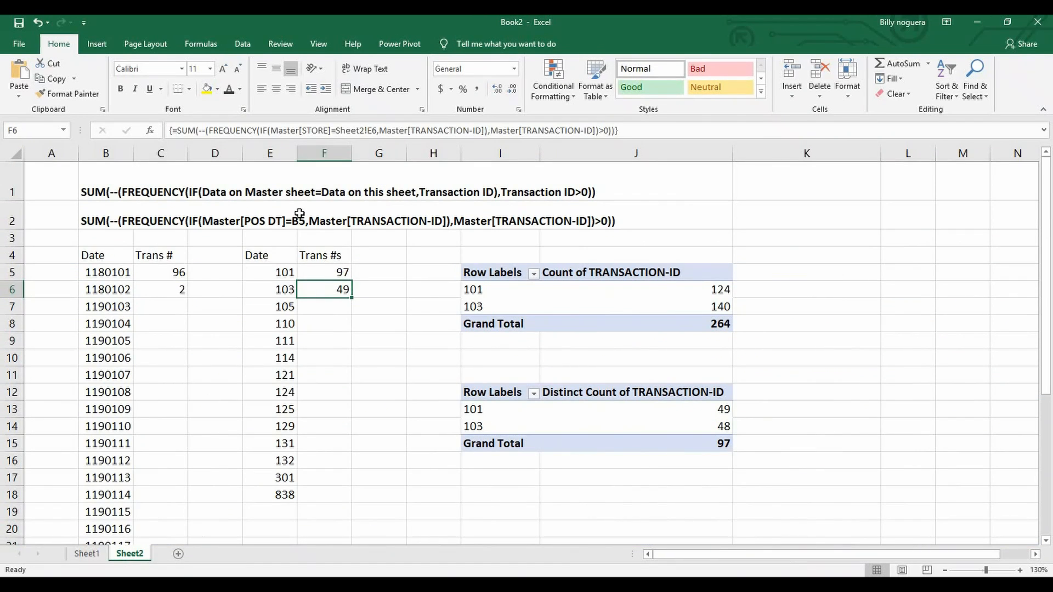
- Re-enter the formula in F5, the Trans #s cell for store 101, as an array formula and check F6 beside store 103
click(340, 272)
double_click(340, 272)
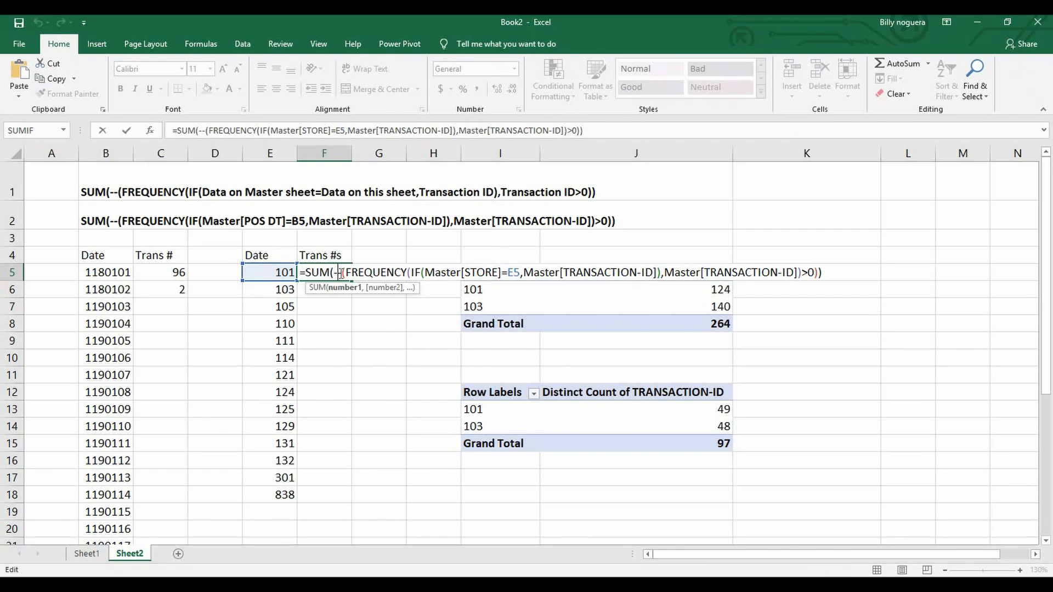
key(ctrl+shift+Return)
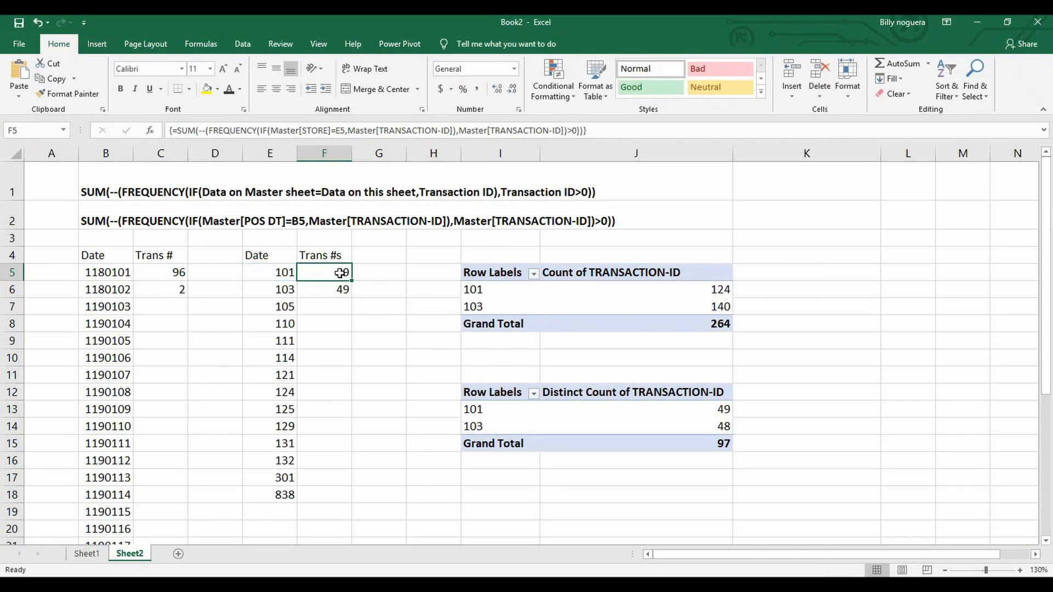
click(329, 291)
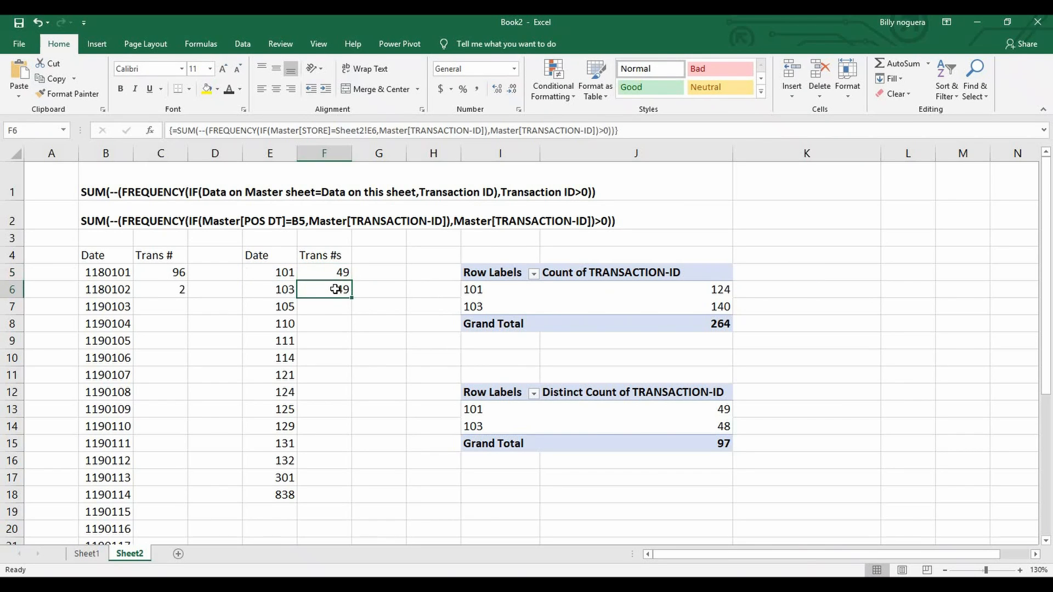
- Refresh the Distinct Count PivotTable and compare its values in J13:J14 with the array formula counts in F5:F6
click(344, 272)
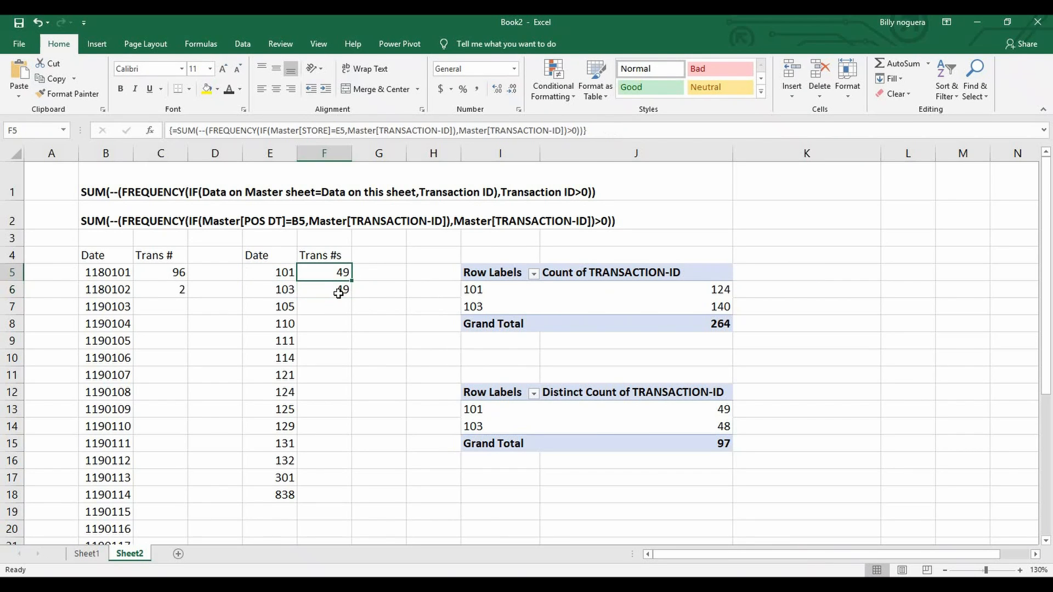
click(344, 288)
click(337, 274)
click(578, 409)
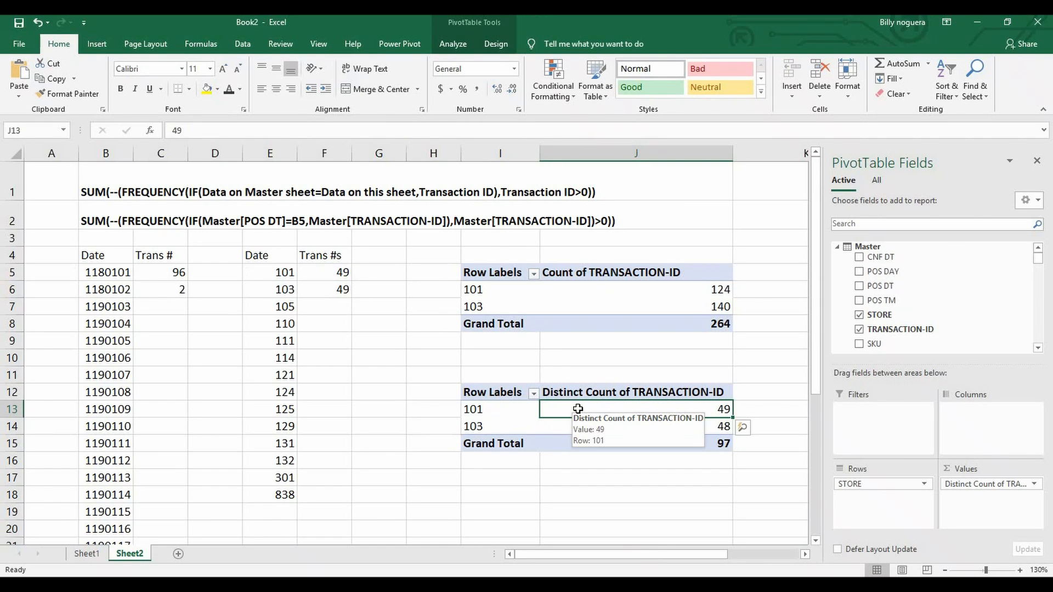
click(453, 43)
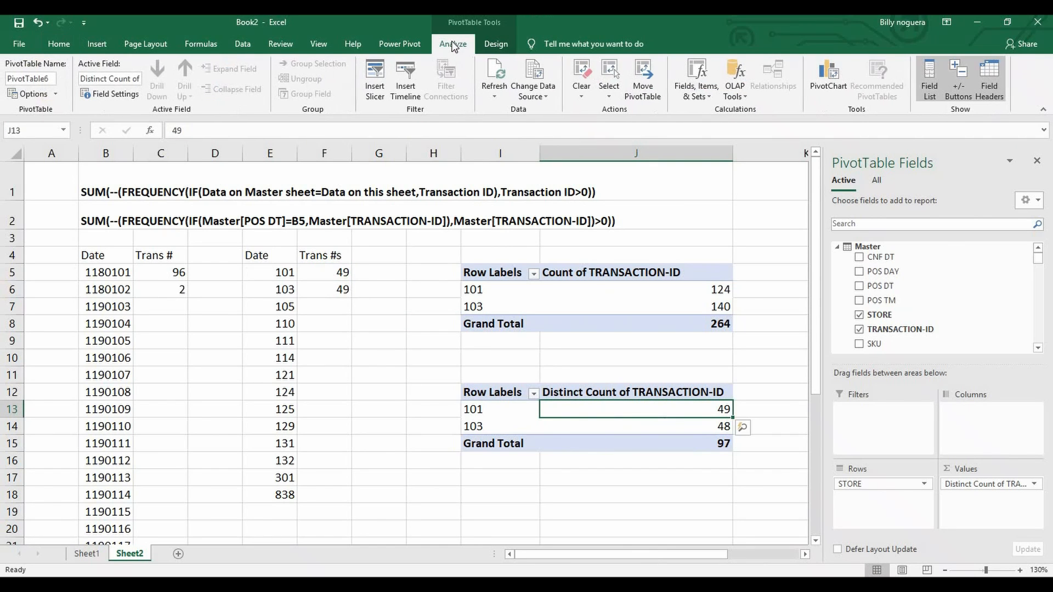
click(495, 63)
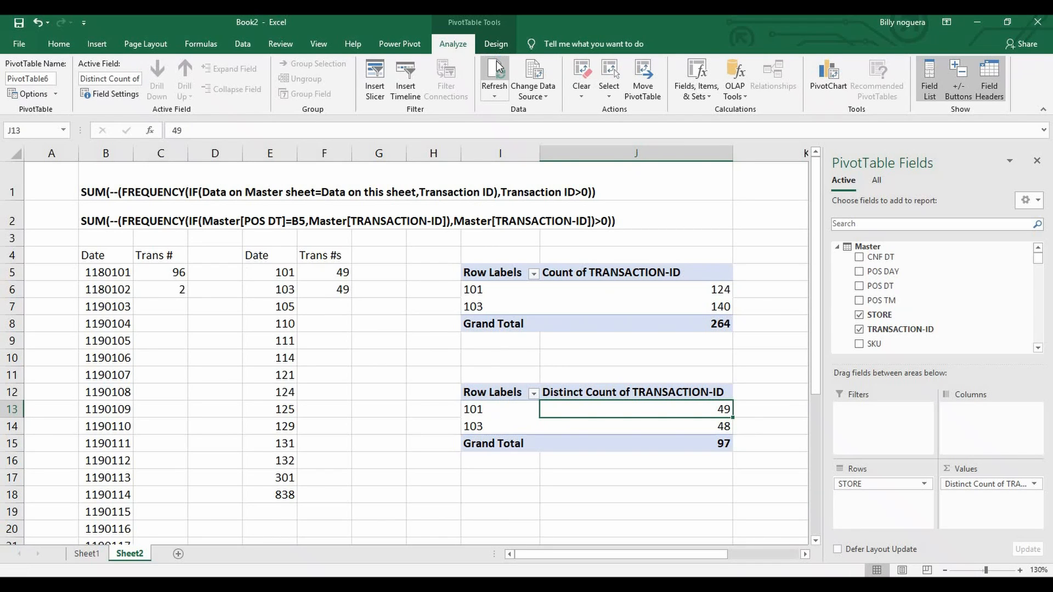
click(687, 426)
click(705, 408)
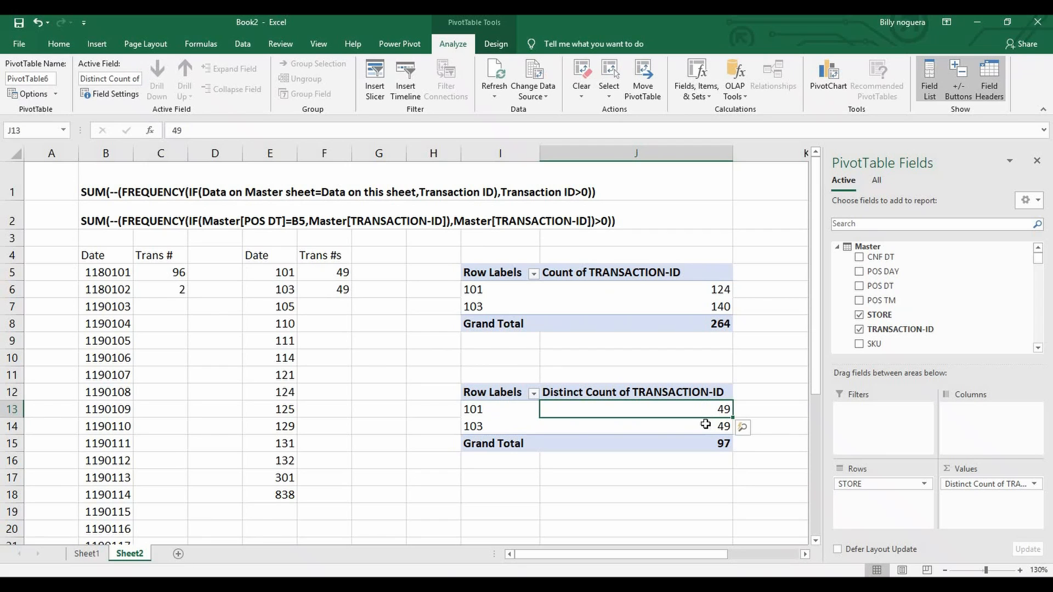
click(707, 427)
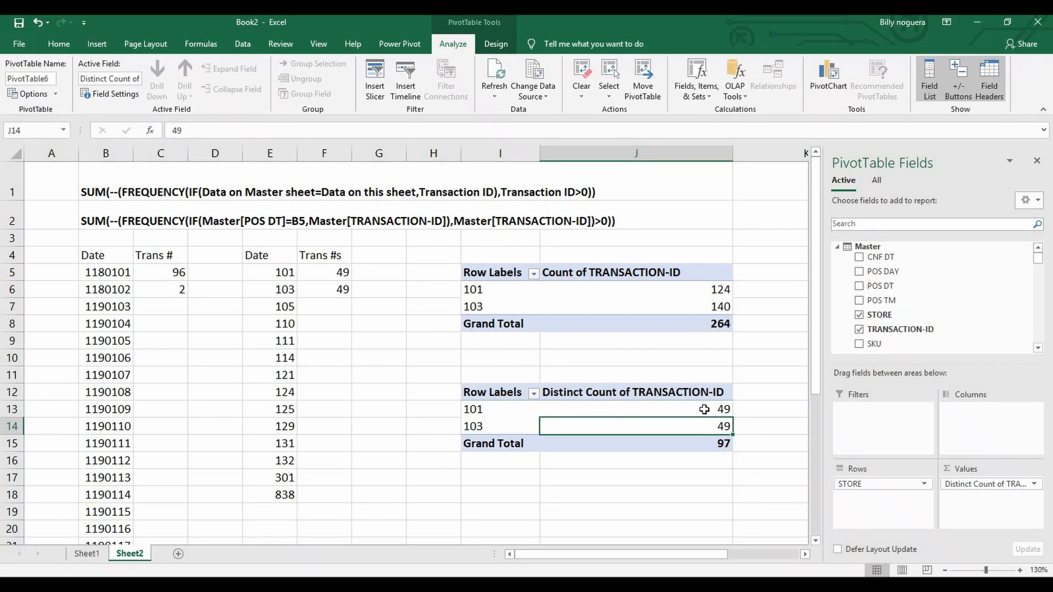
click(702, 409)
- Set the STORE value in E9 of Sheet1 back to 101 and recheck the counts in Sheet2's F5:F6
click(97, 554)
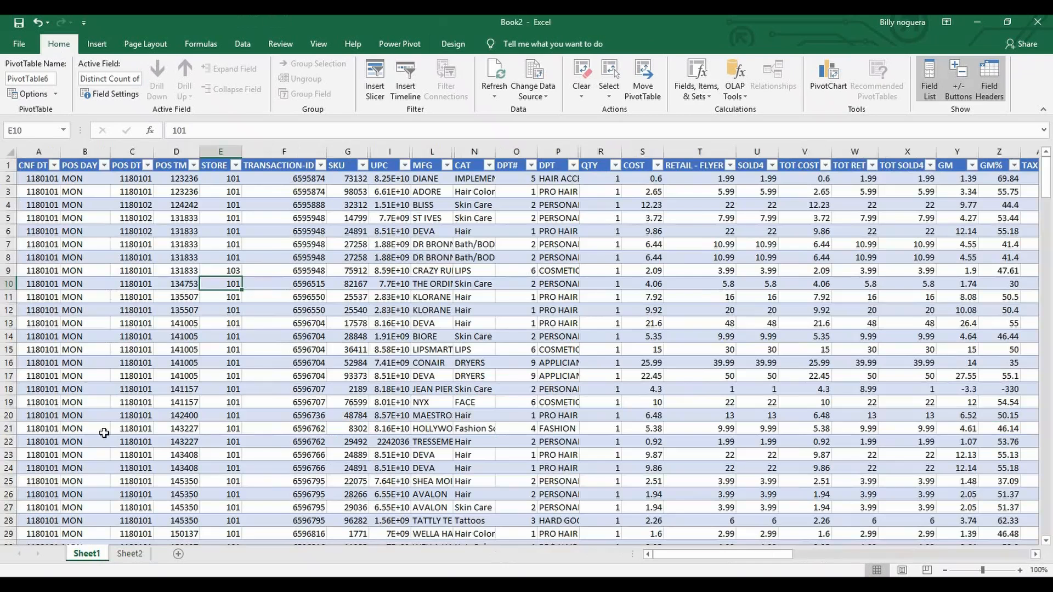
click(235, 272)
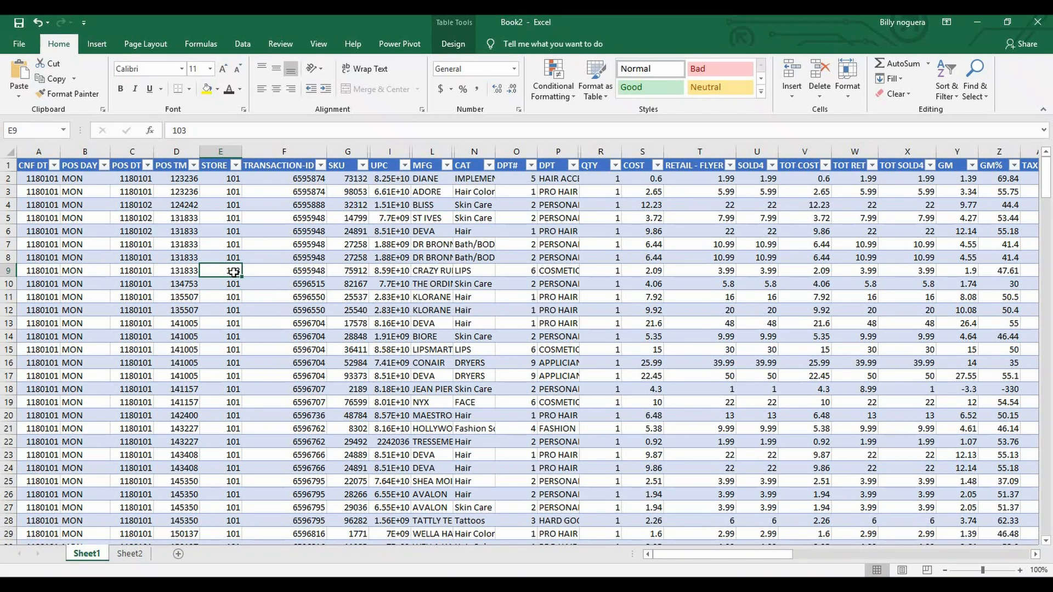
text(101)
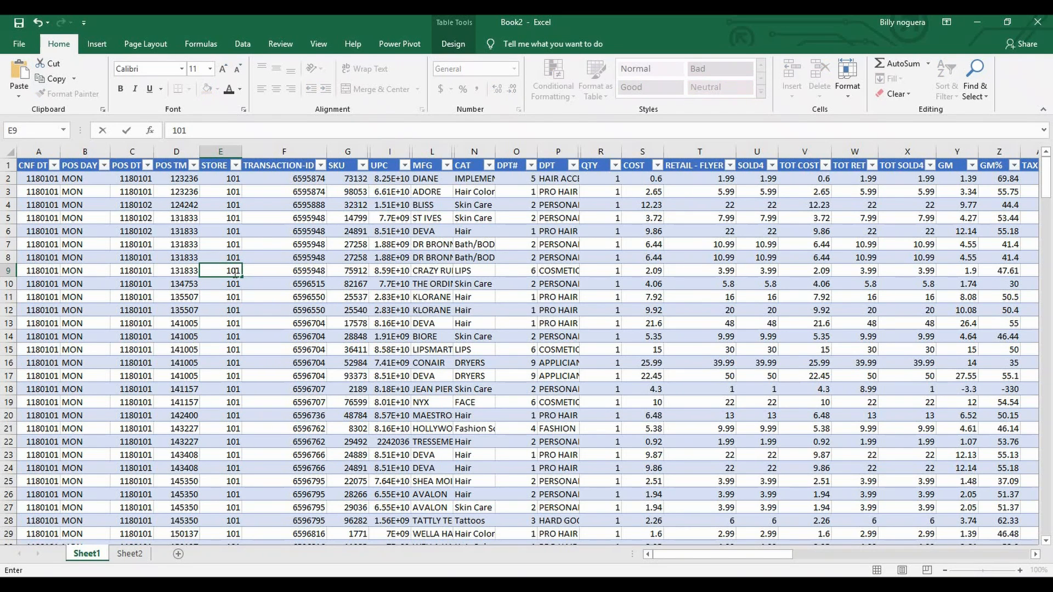
key(Return)
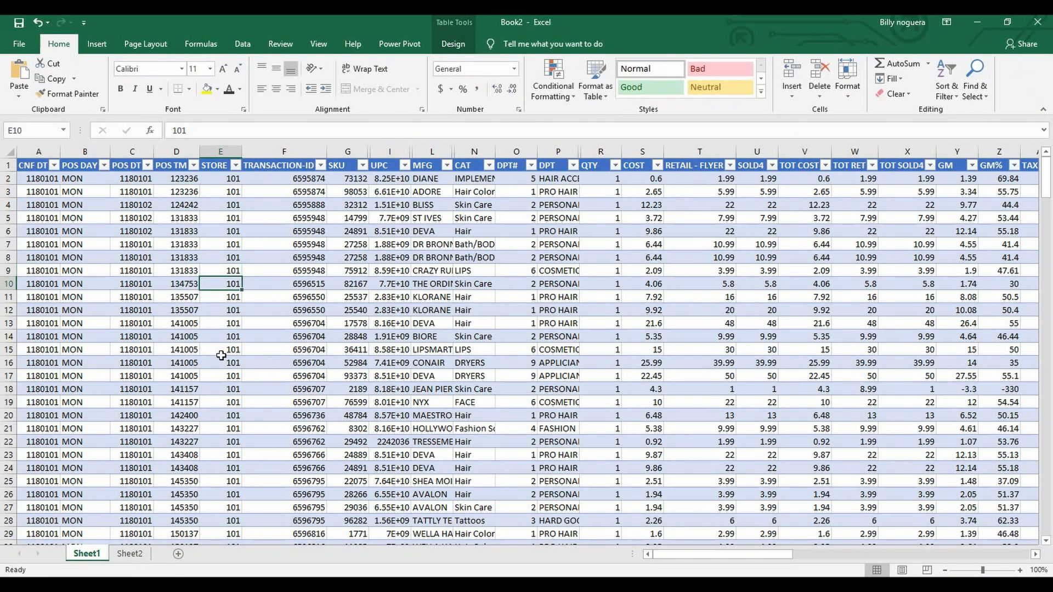
click(131, 554)
click(343, 272)
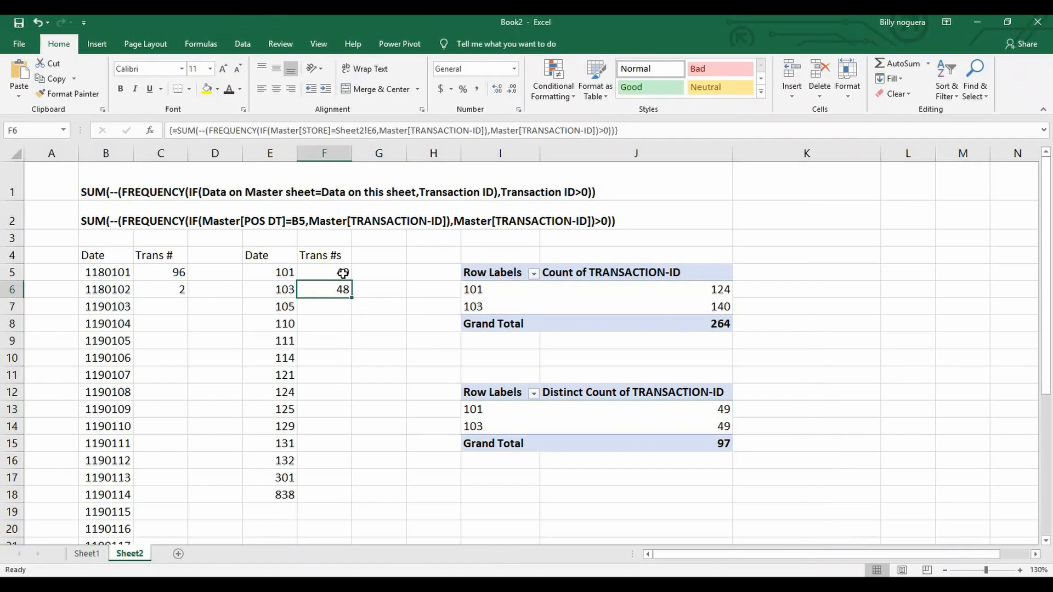
click(336, 301)
click(343, 283)
- Refresh the Distinct Count of TRANSACTION-ID PivotTable with the restored store data
click(665, 414)
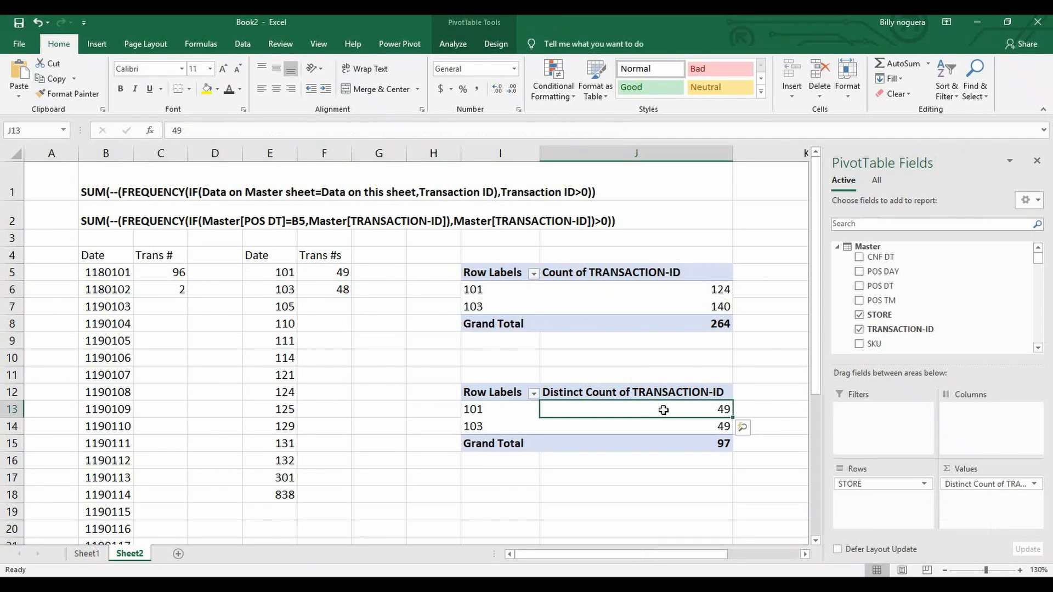
click(456, 45)
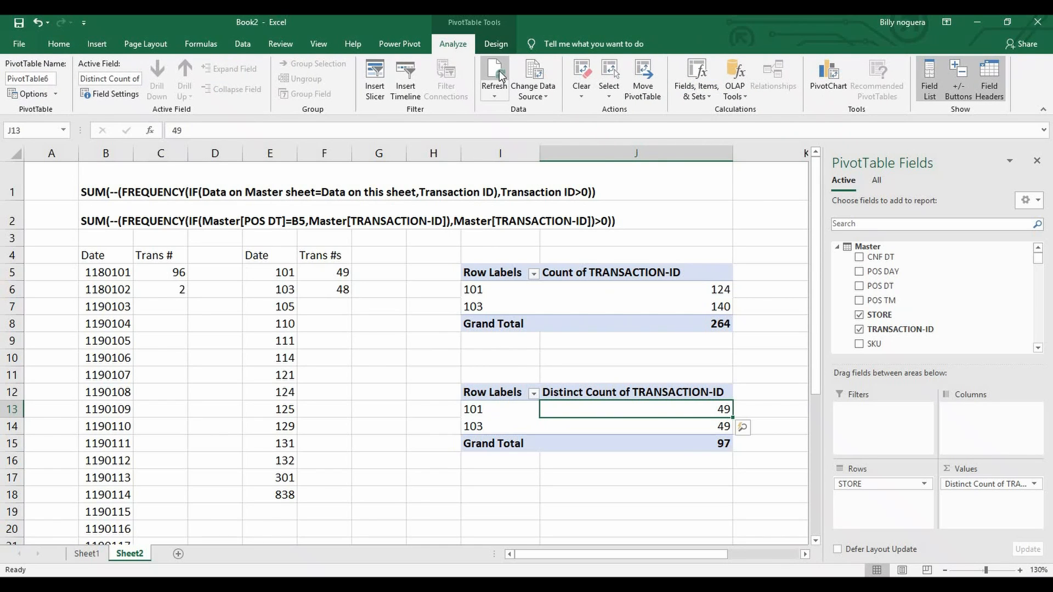
click(500, 71)
click(706, 370)
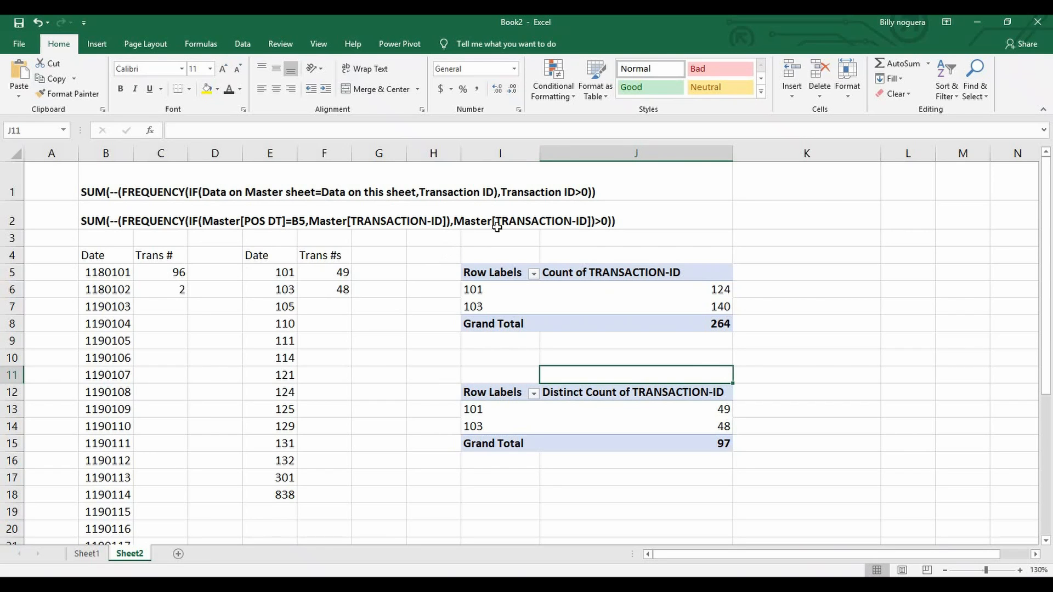
- Append the note "you MUST hit CTRL+SHIFT+ENTER" to the end of the formula template text in B1
click(96, 189)
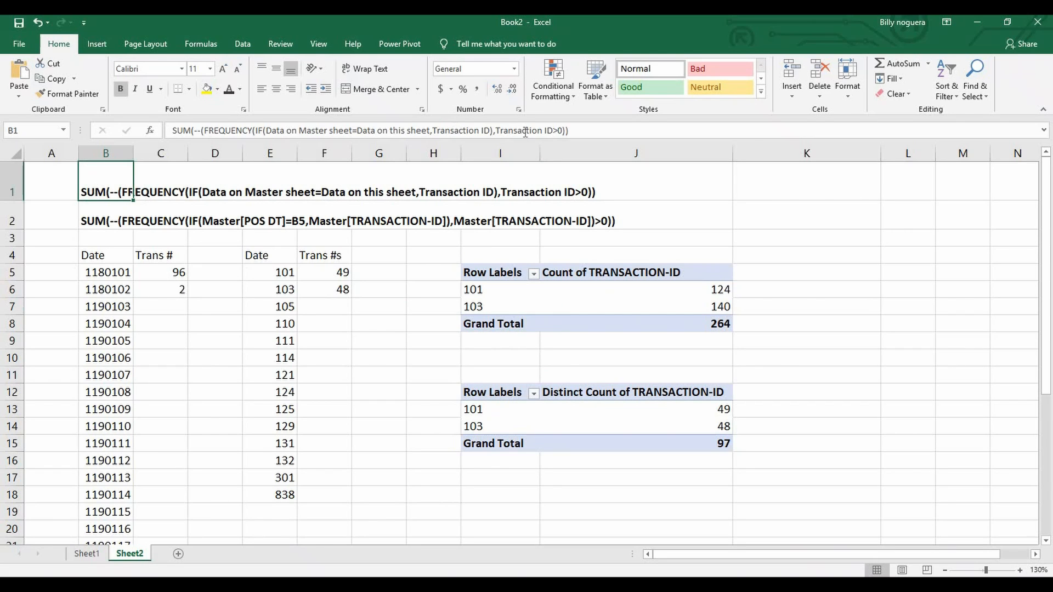
click(627, 137)
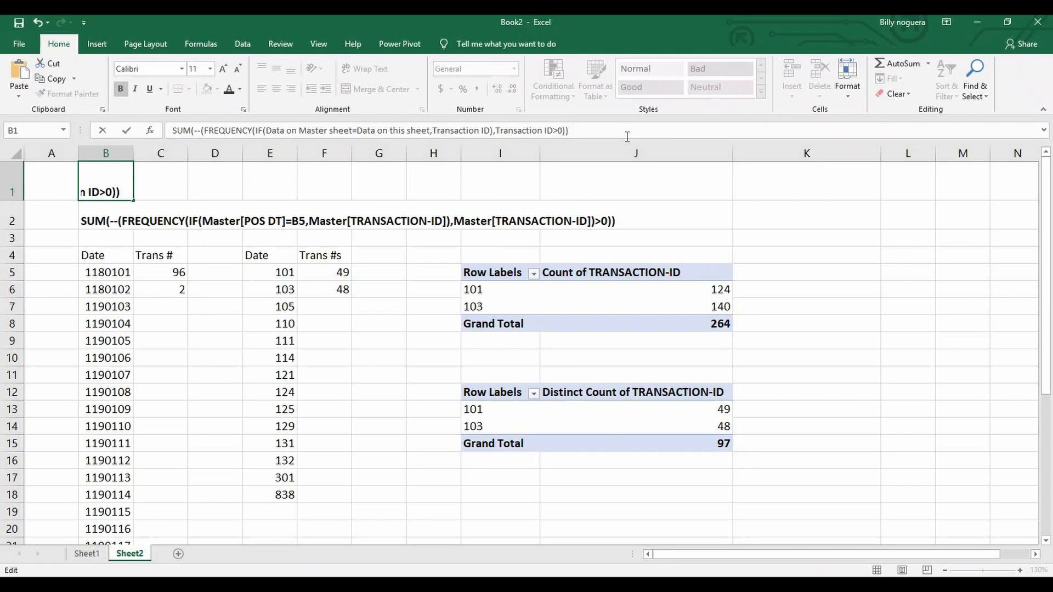
key(Caps_Lock)
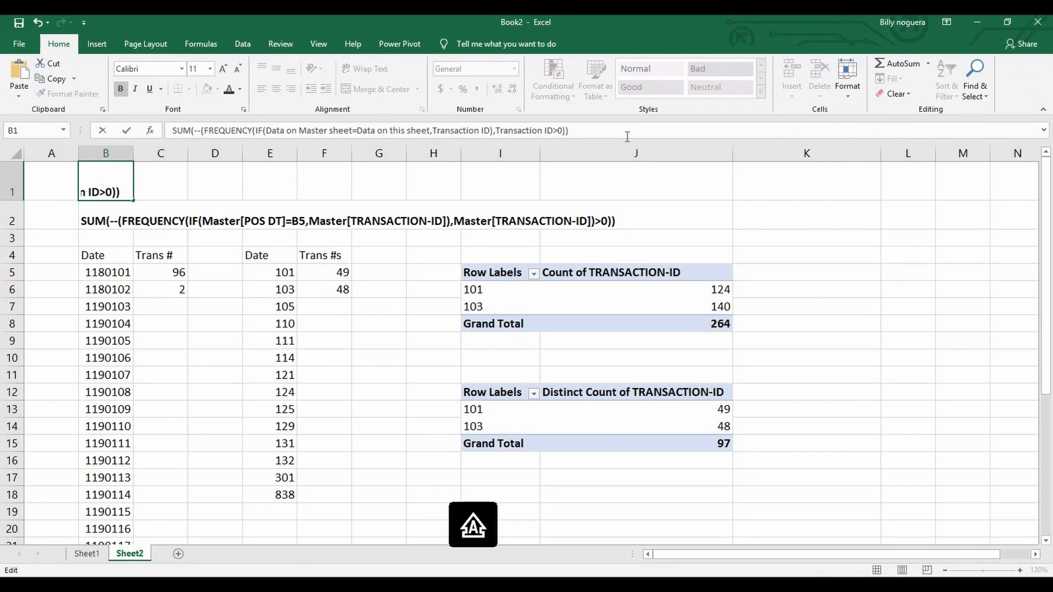
text(you Y)
key(BackSpace)
text(MUST)
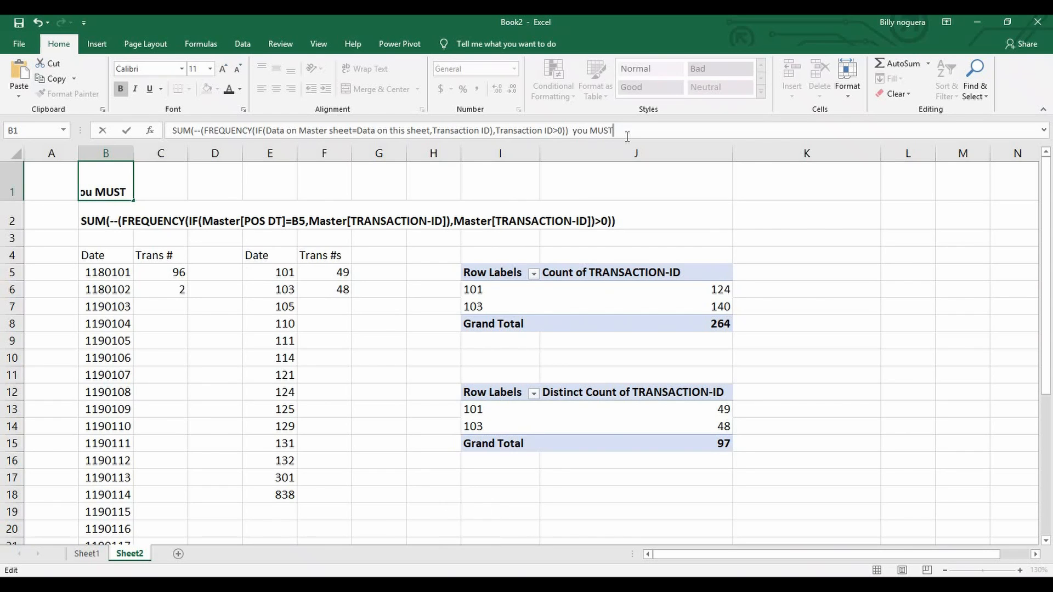
text( HIT)
key(BackSpace)
key(BackSpace)
key(BackSpace)
key(Caps_Lock)
text(hit)
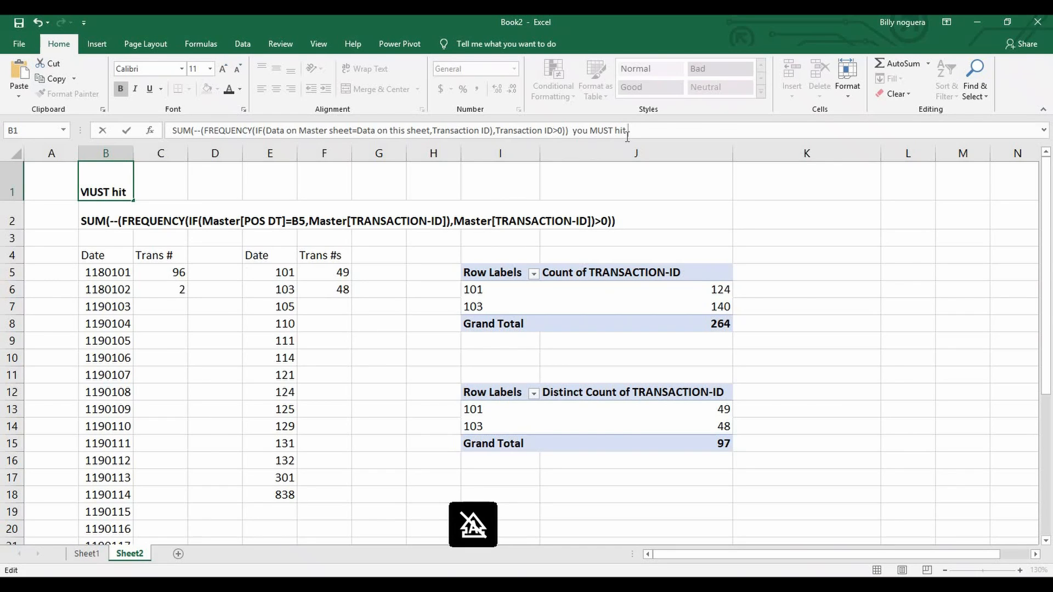
text( C)
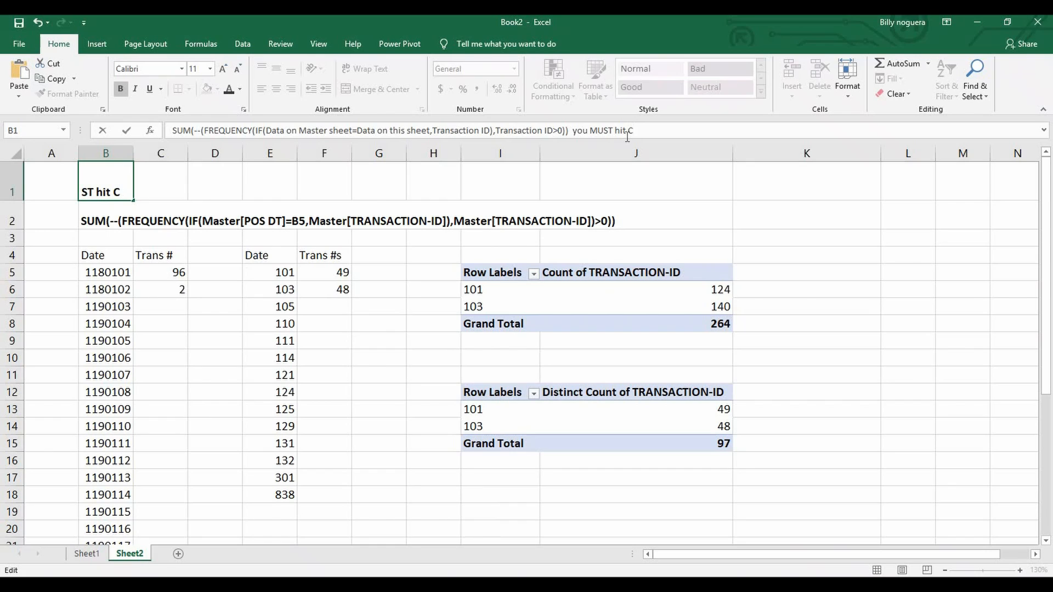
text(TRL+SHIFT+Enter)
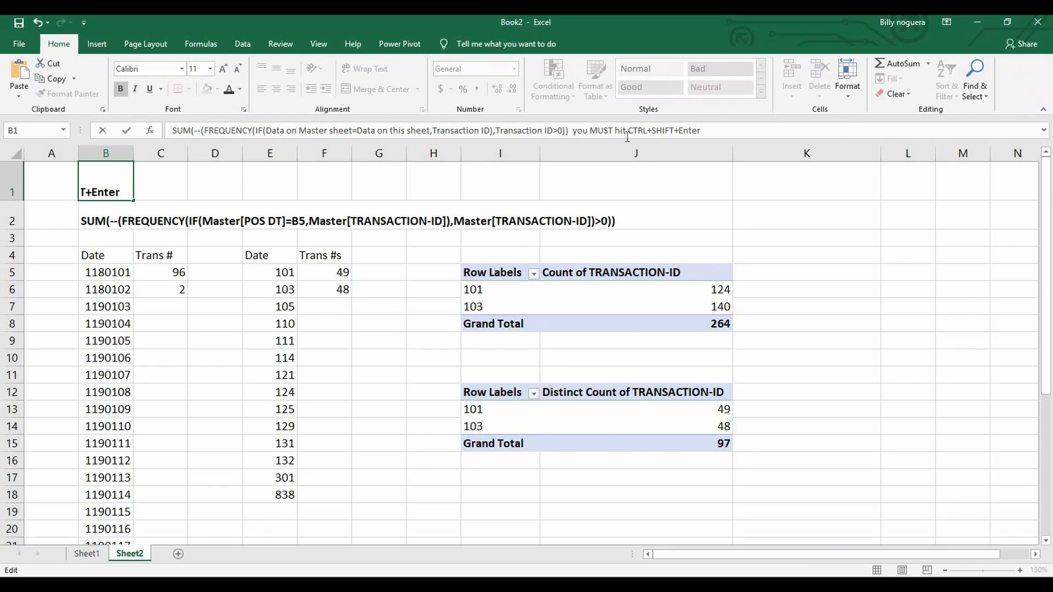
key(BackSpace)
key(BackSpace)
key(BackSpace)
key(BackSpace)
text(NTER)
key(Return)
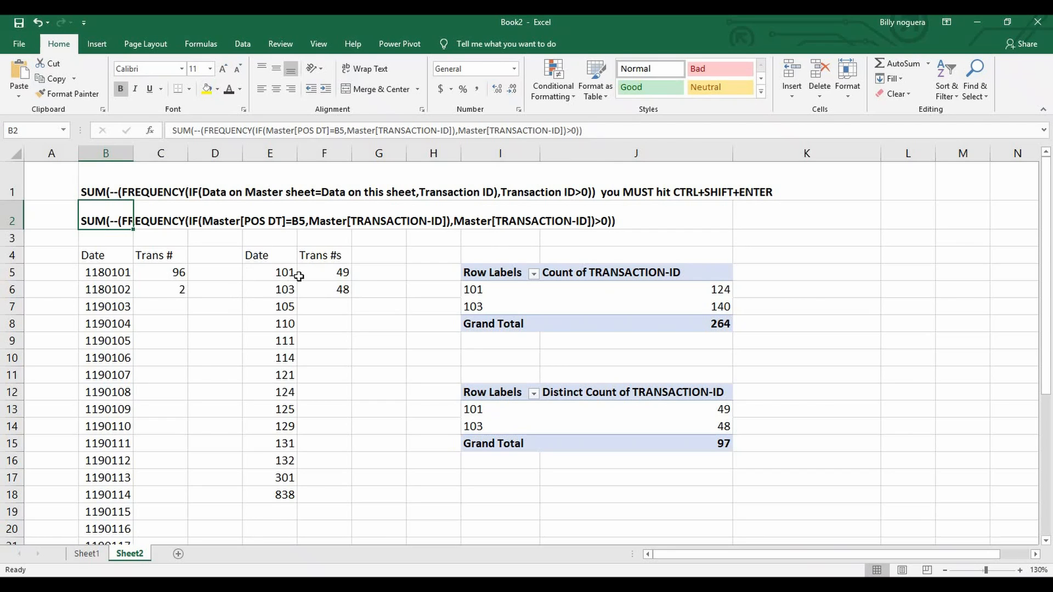
- Re-enter the formulas in F5 and F6 as ordinary formulas instead of array formulas
click(345, 273)
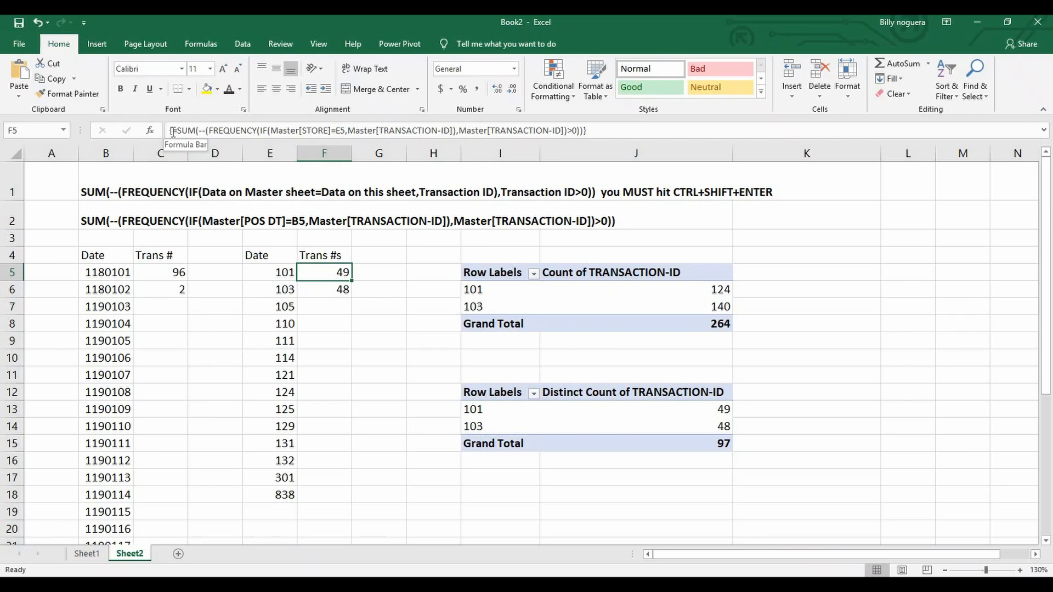
click(599, 129)
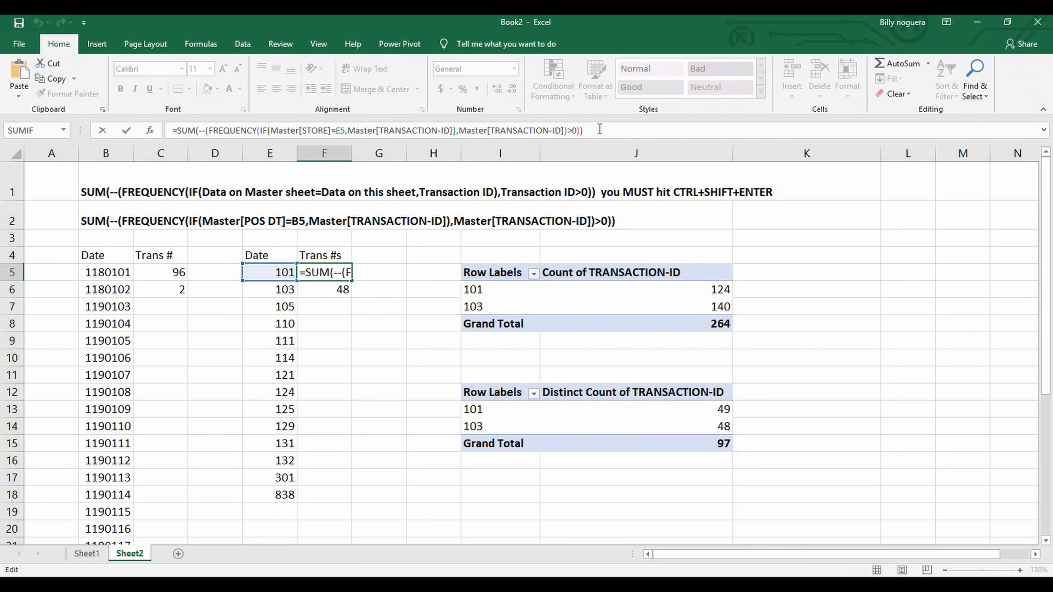
key(ctrl+shift+Return)
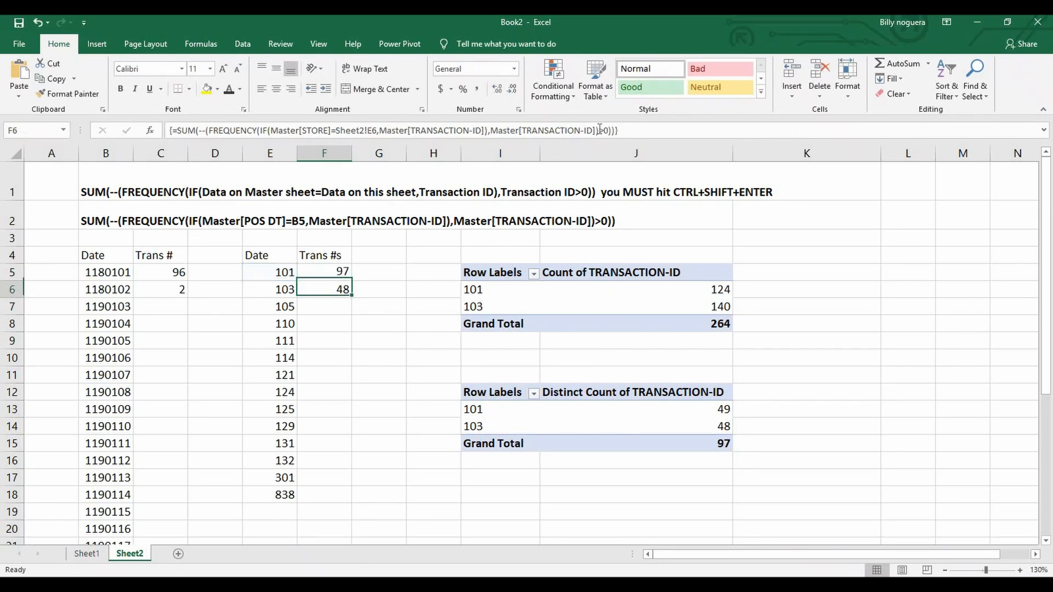
click(633, 131)
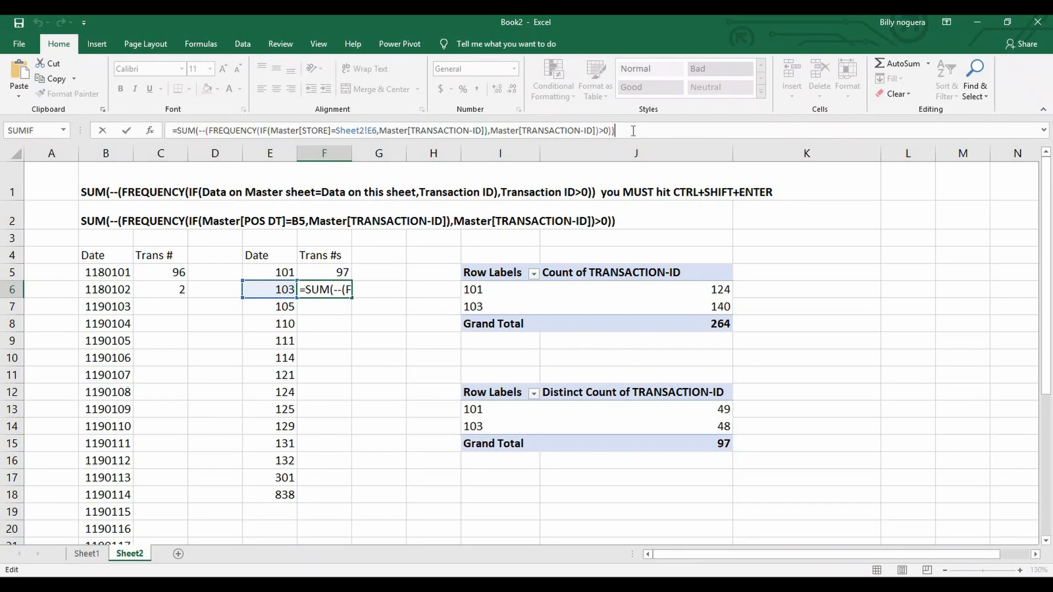
key(Return)
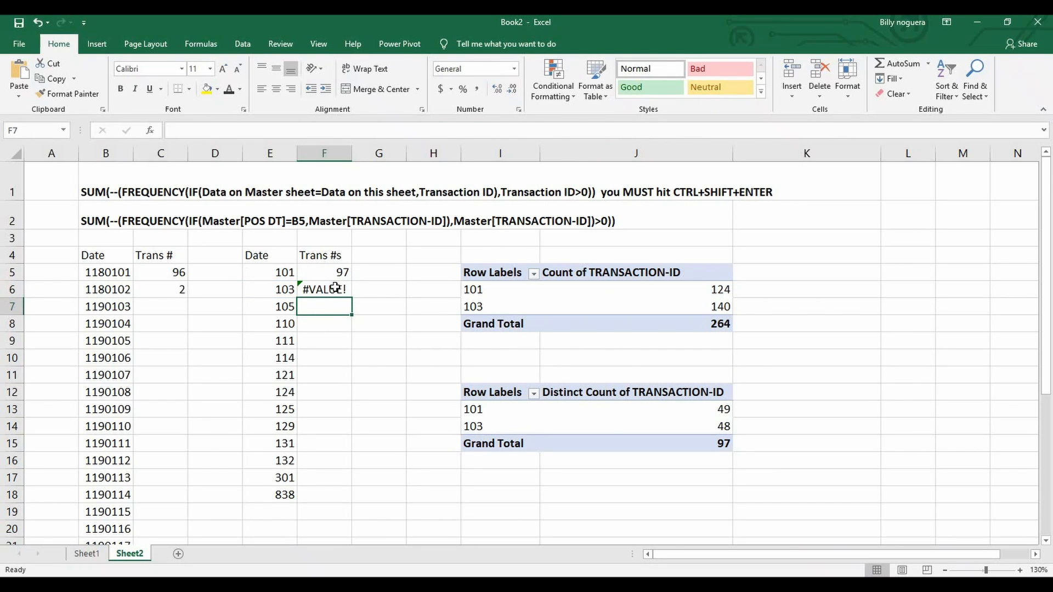
- Re-enter the store 103 formula in F6 as an array formula
click(335, 289)
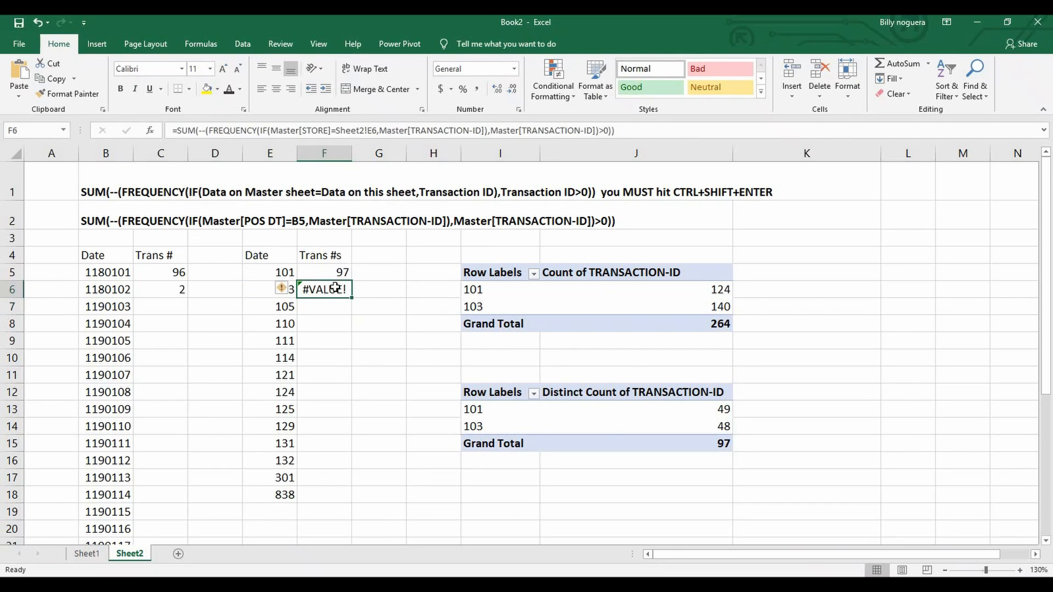
click(629, 135)
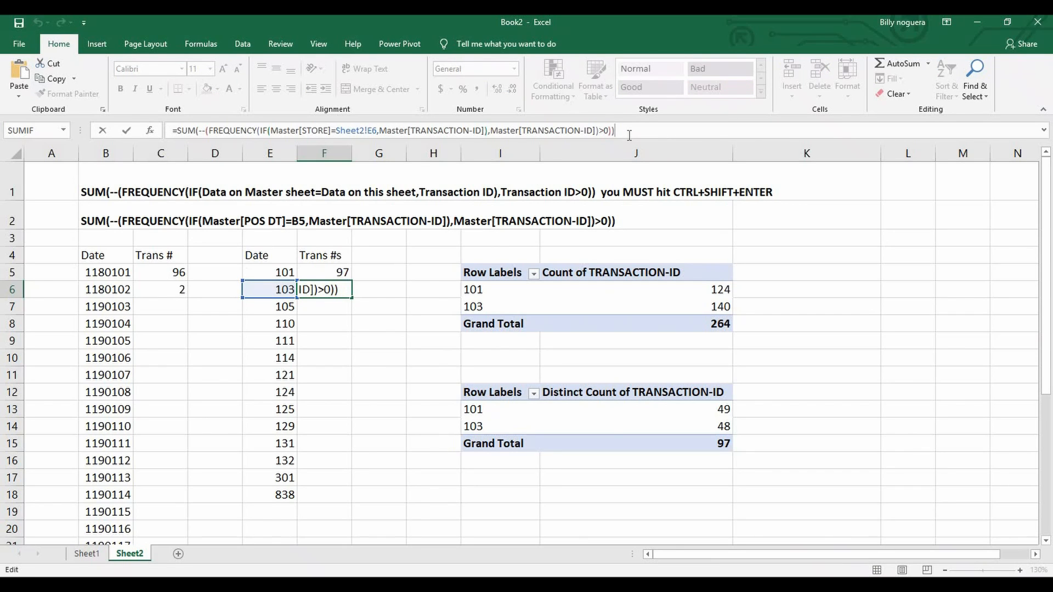
key(ctrl+shift+Return)
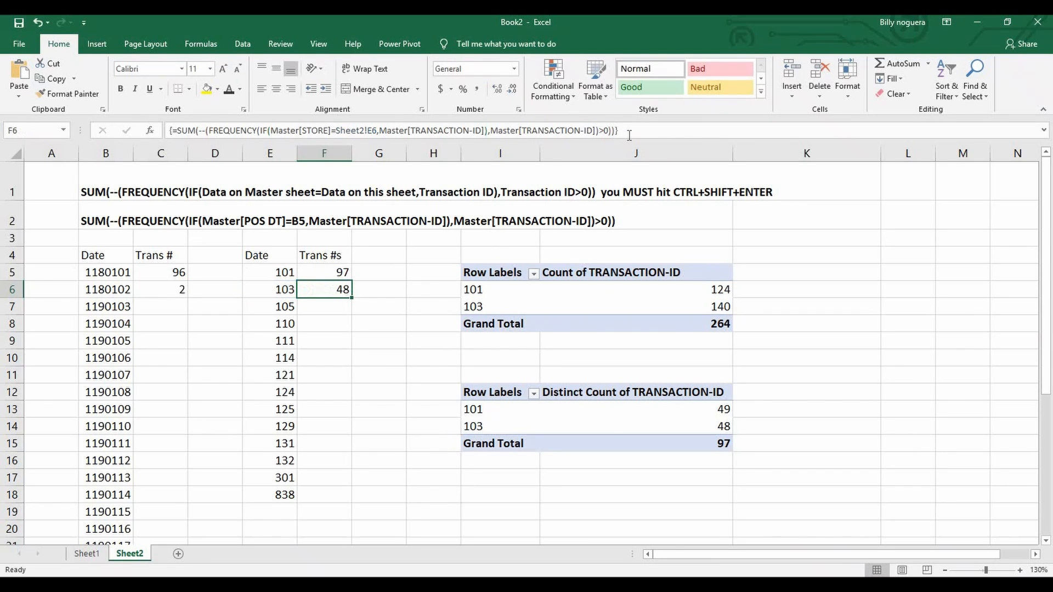
click(340, 306)
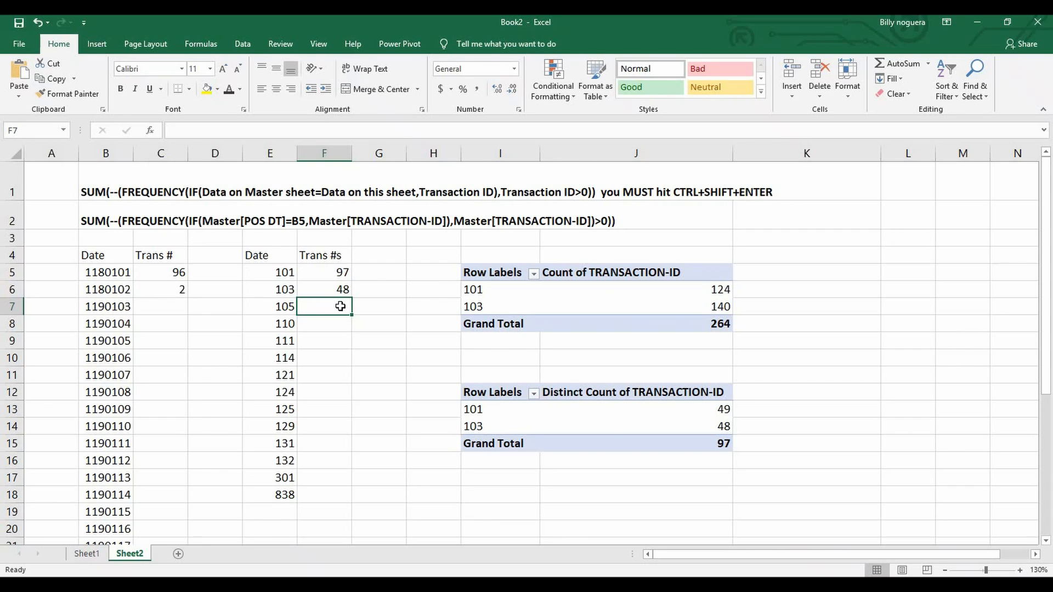
- Enter LIKE, SUBSCRIBE and SHARE in cells I3, J3 and K3 above the first PivotTable
click(498, 233)
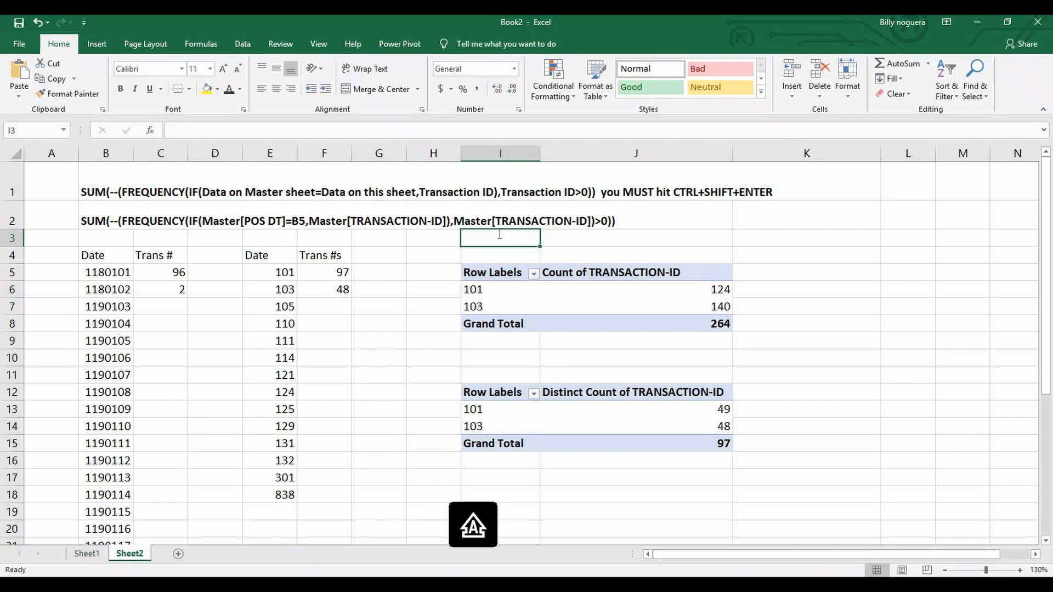
text(LIKE)
key(Tab)
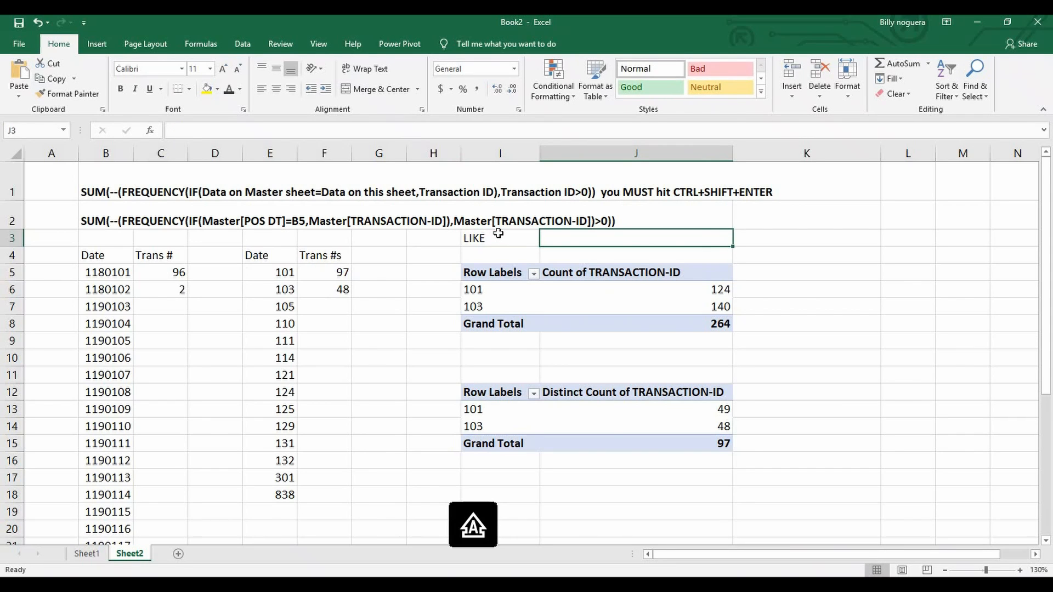
text(SUBSCRI)
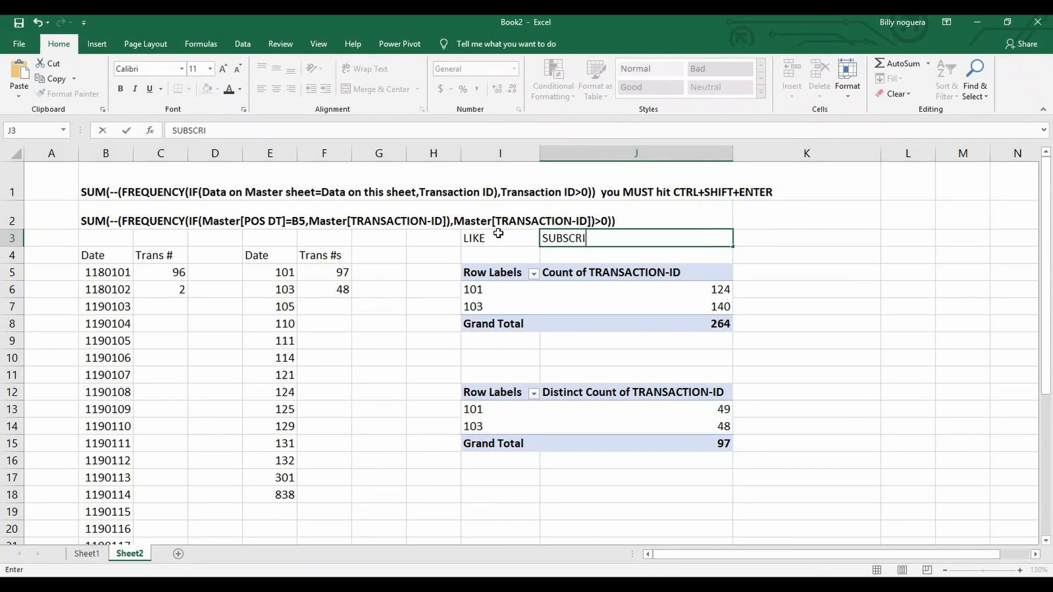
text(BE)
key(Tab)
text(SHARE)
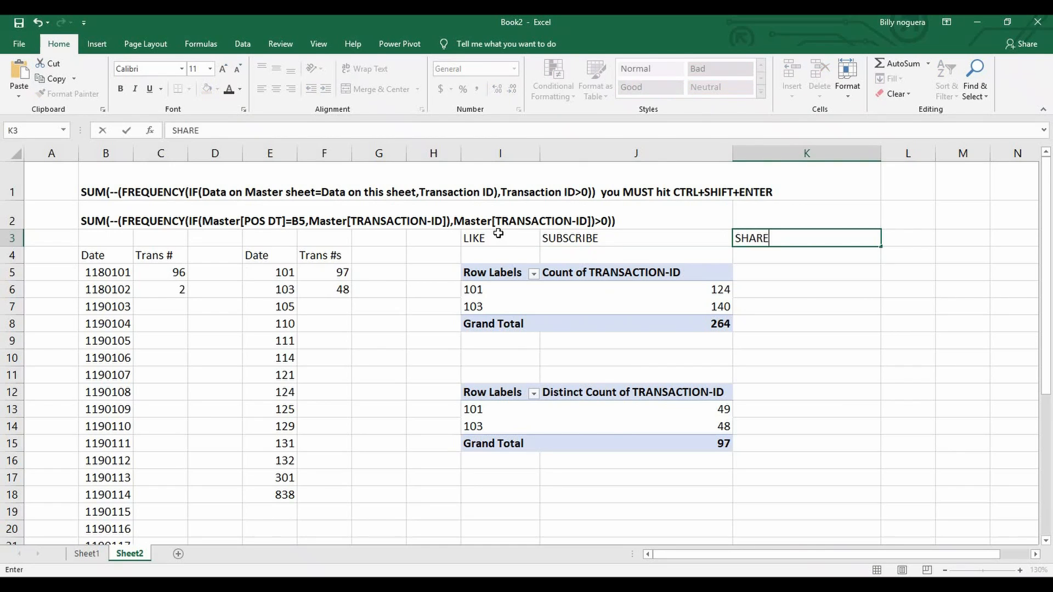
key(Return)
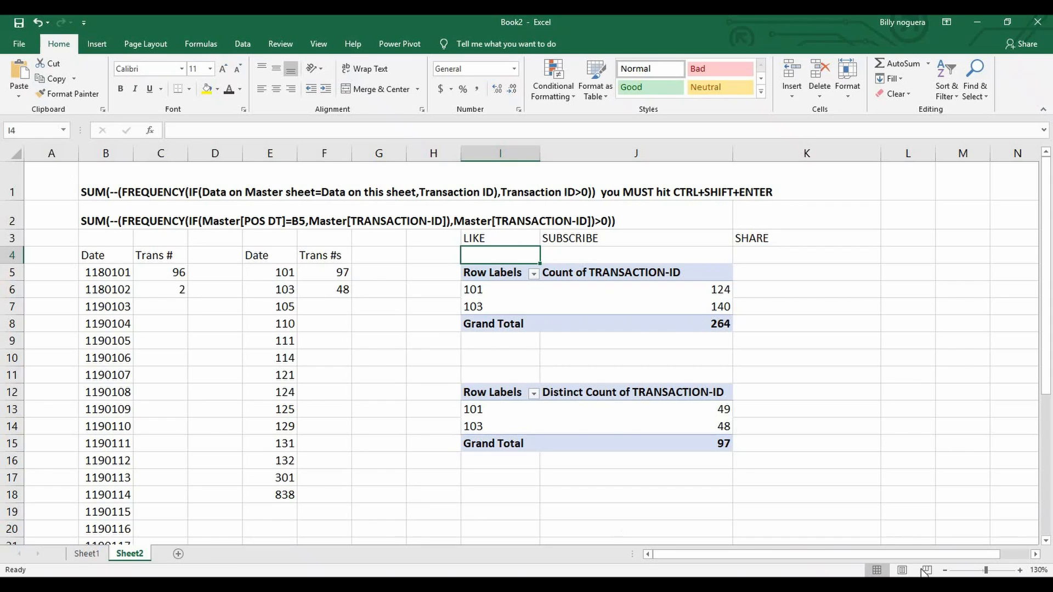
click(938, 584)
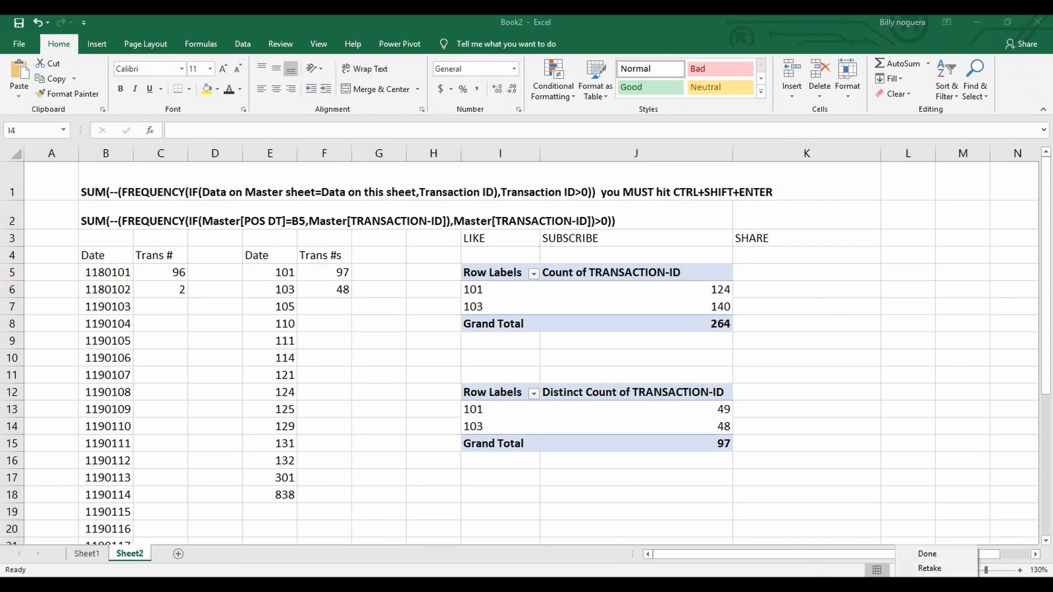